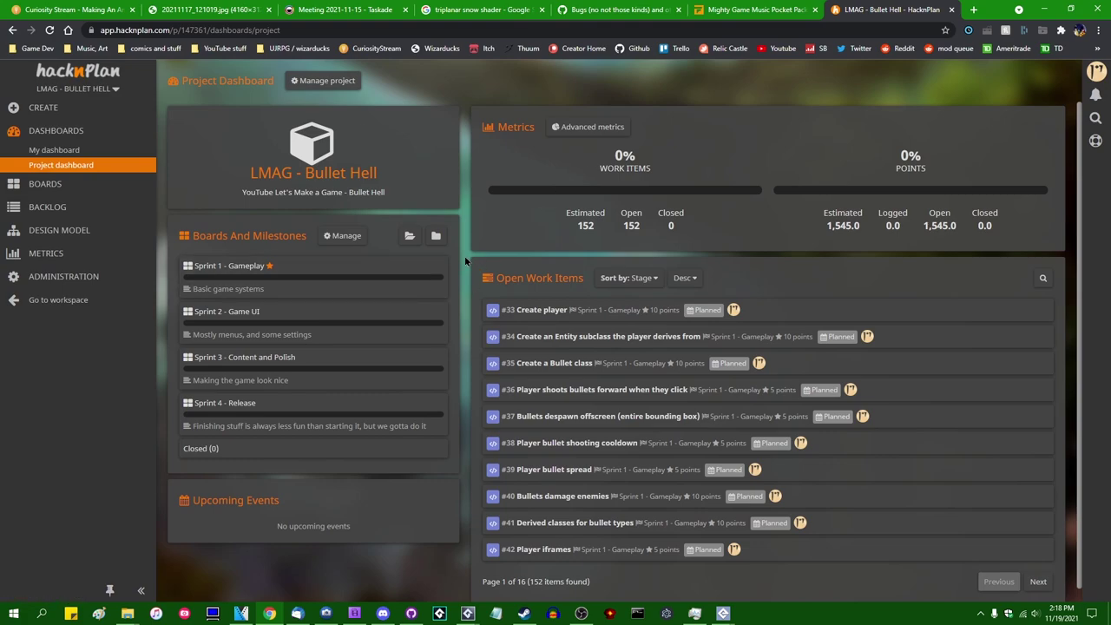
# Step: Look at the game design model and project metrics pages, then return to the project dashboard
pyautogui.scroll(-1, 465, 260)
pyautogui.scroll(1, 465, 260)
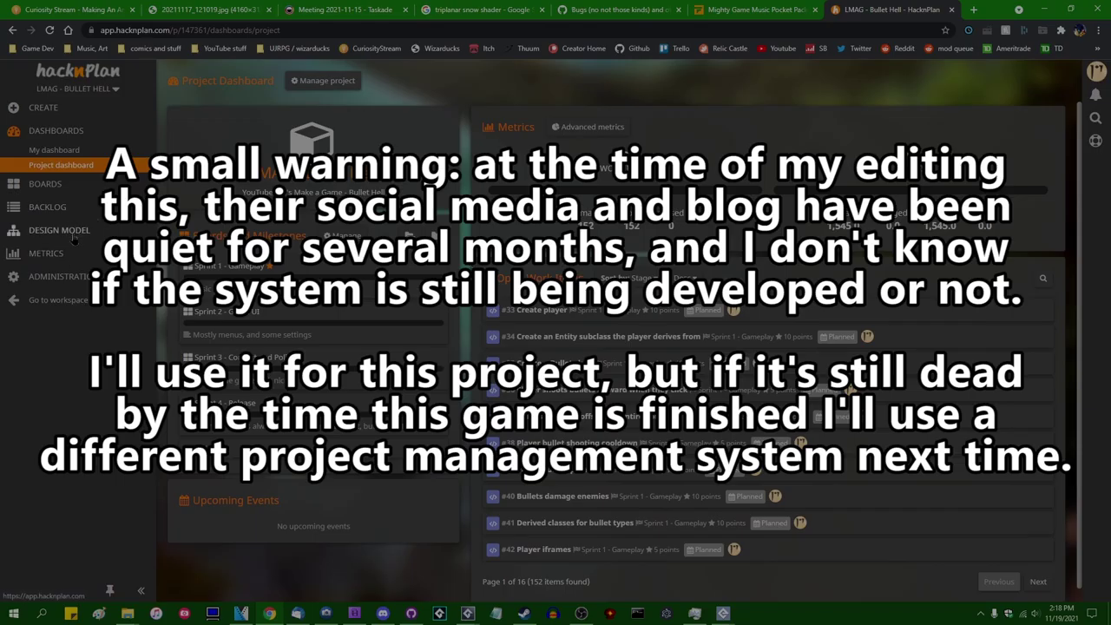
pyautogui.click(75, 235)
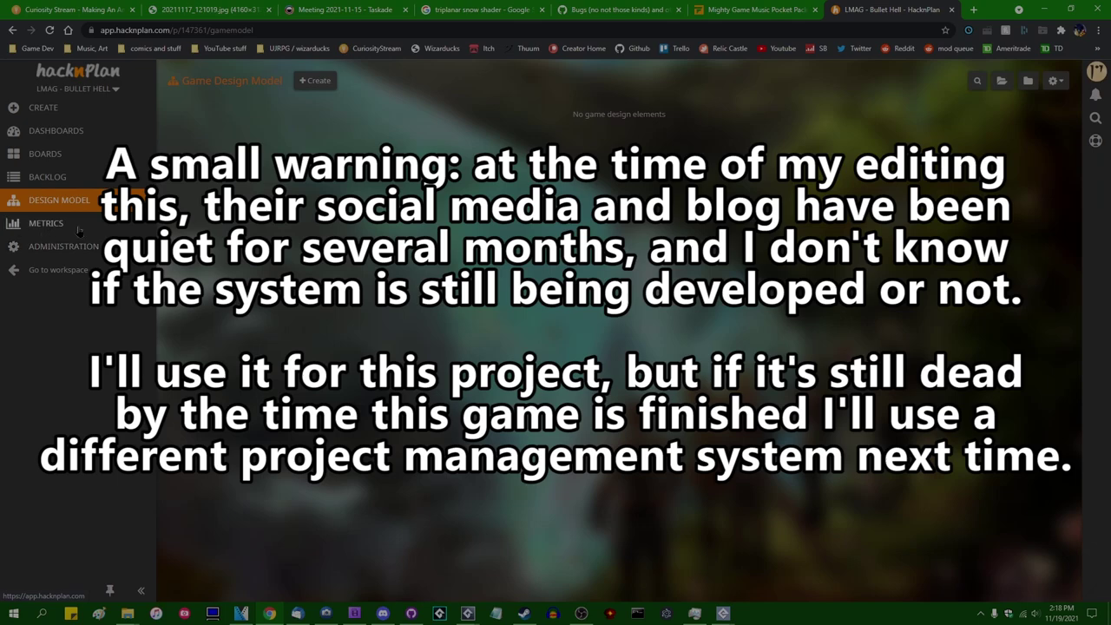
pyautogui.click(49, 224)
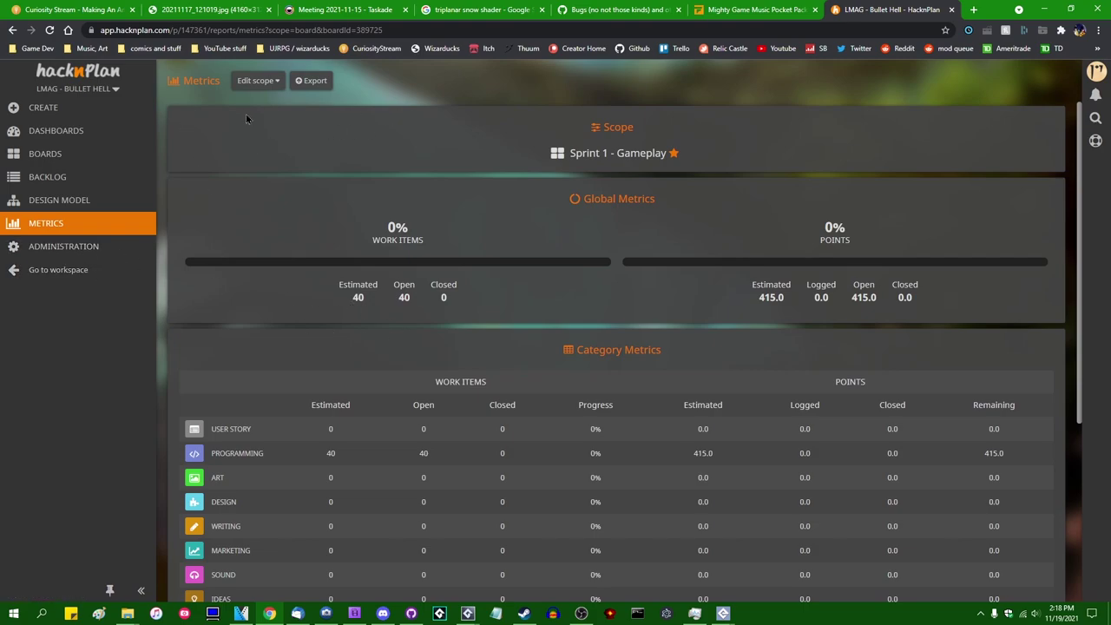
pyautogui.click(50, 130)
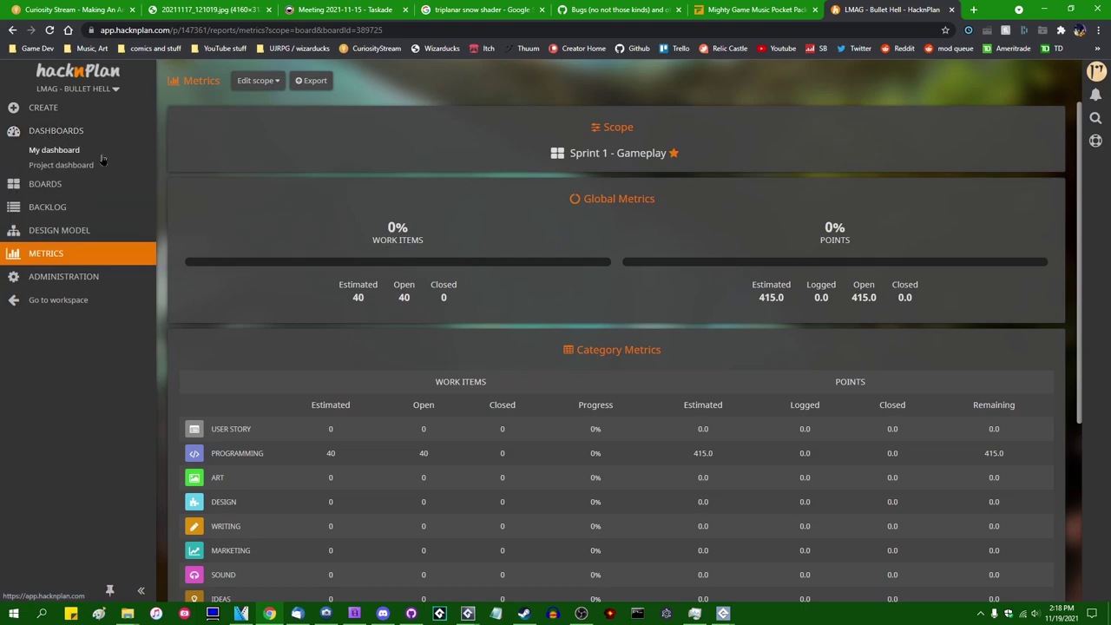
pyautogui.click(91, 165)
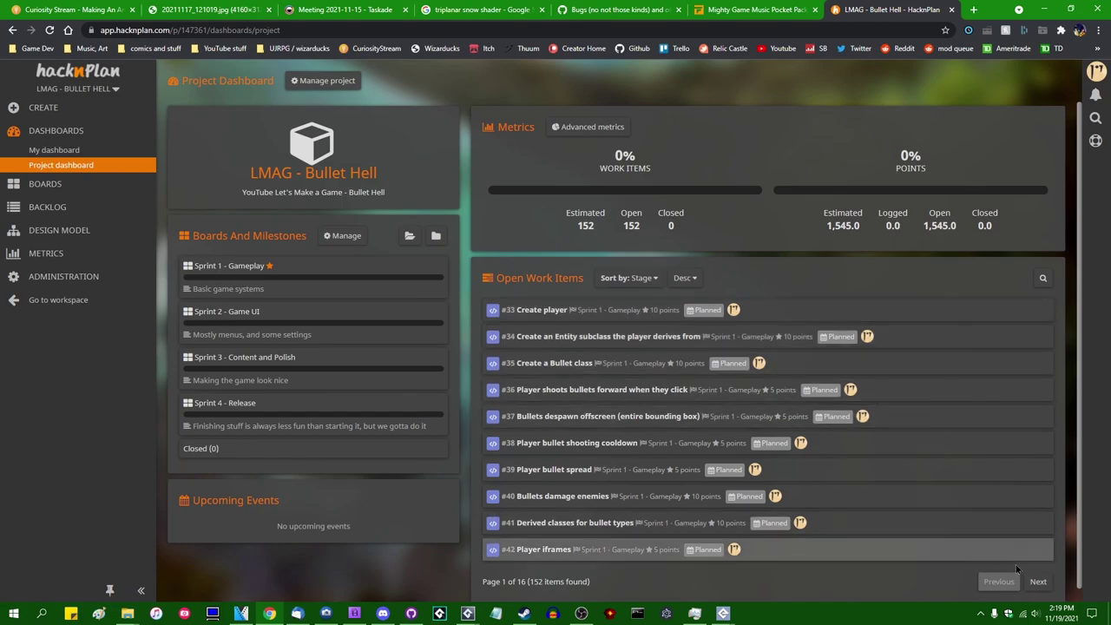
# Step: Page the open work items forward to page 8, then back to page 7 (#94–#103)
pyautogui.click(1046, 584)
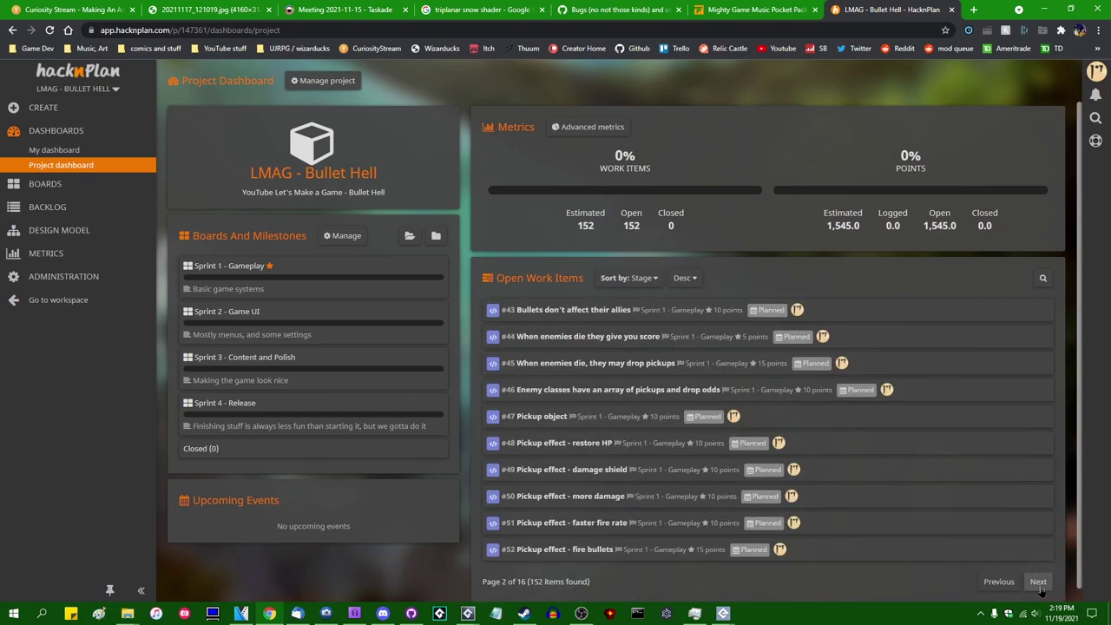
pyautogui.click(1036, 588)
pyautogui.click(1036, 588)
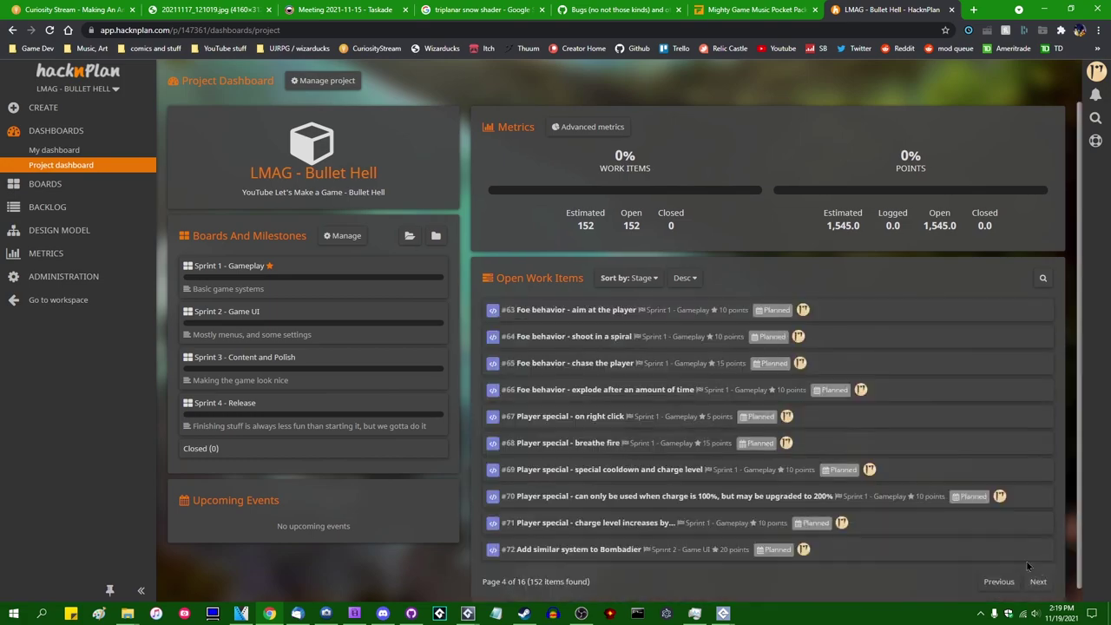
pyautogui.click(1035, 573)
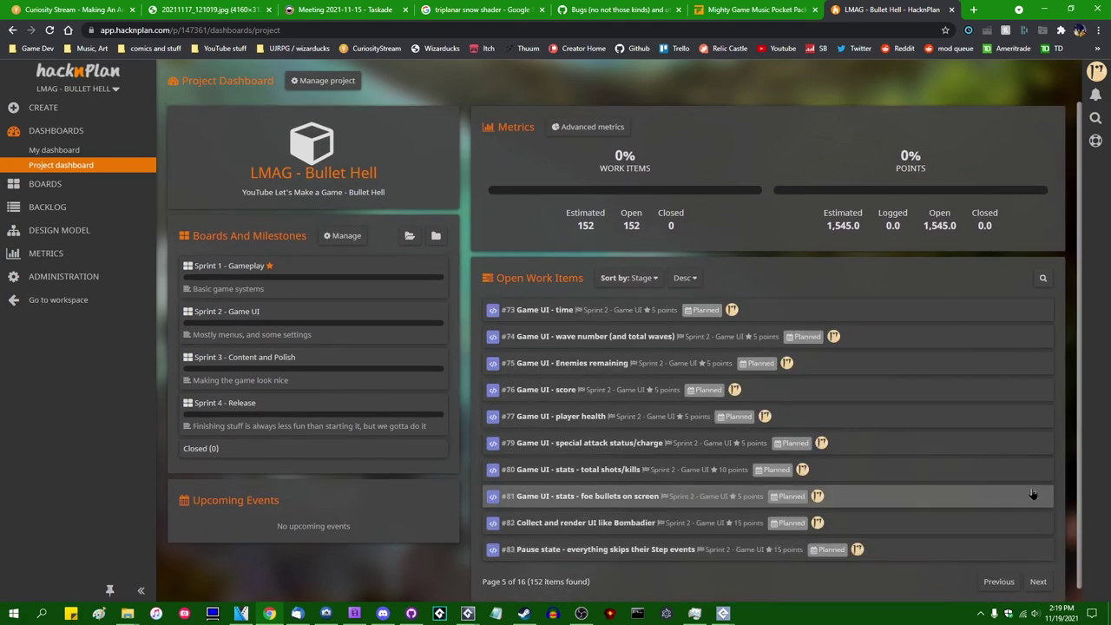
pyautogui.click(1037, 571)
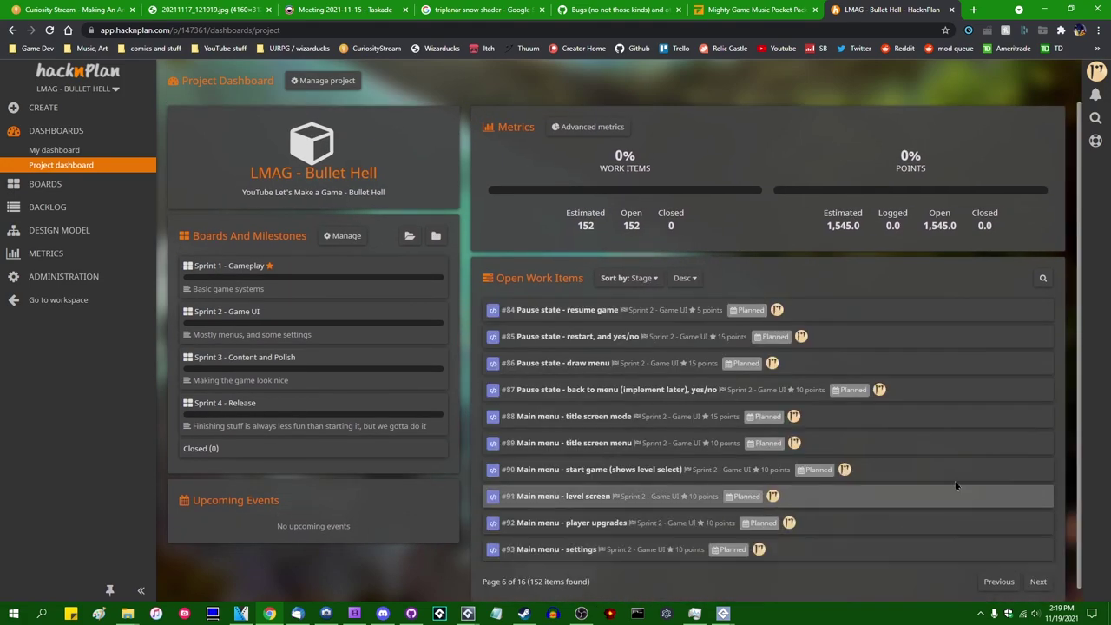
pyautogui.click(1038, 570)
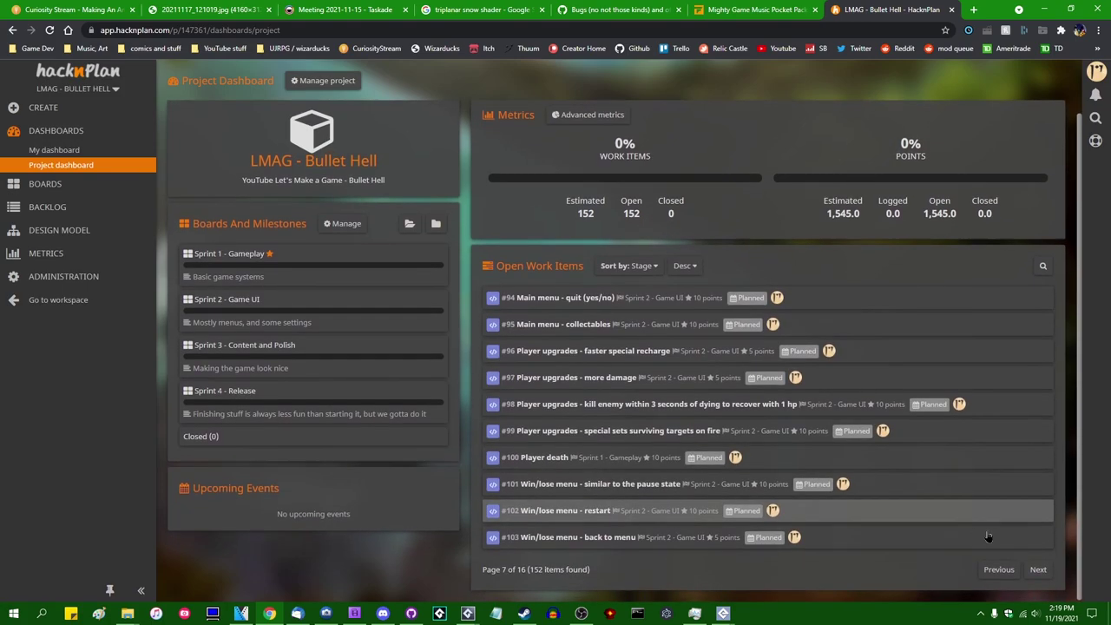
pyautogui.click(1038, 570)
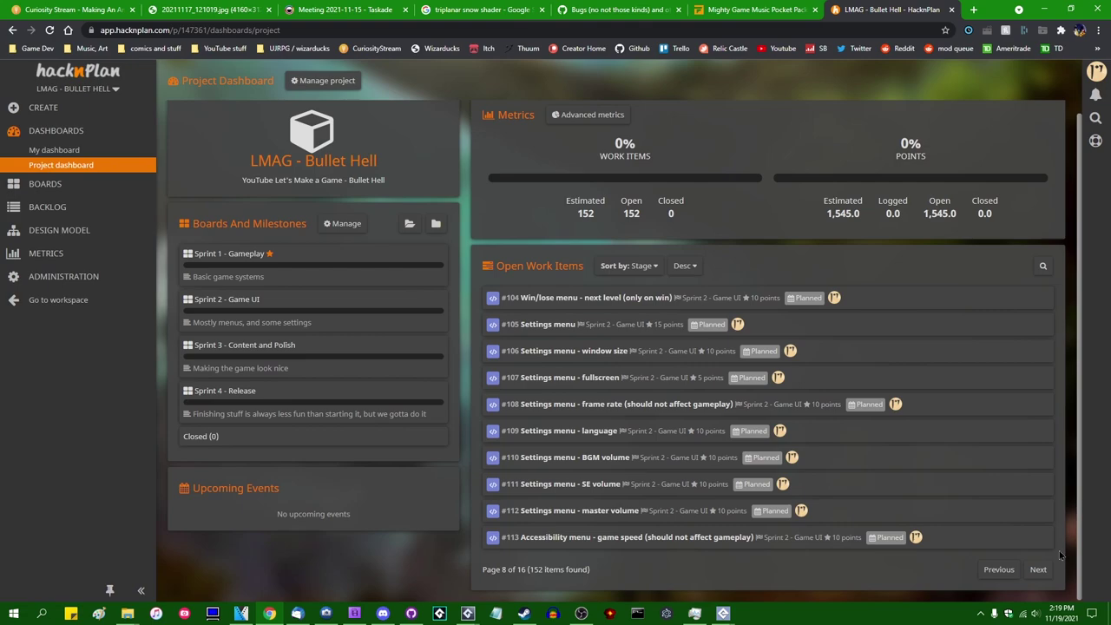
pyautogui.click(998, 569)
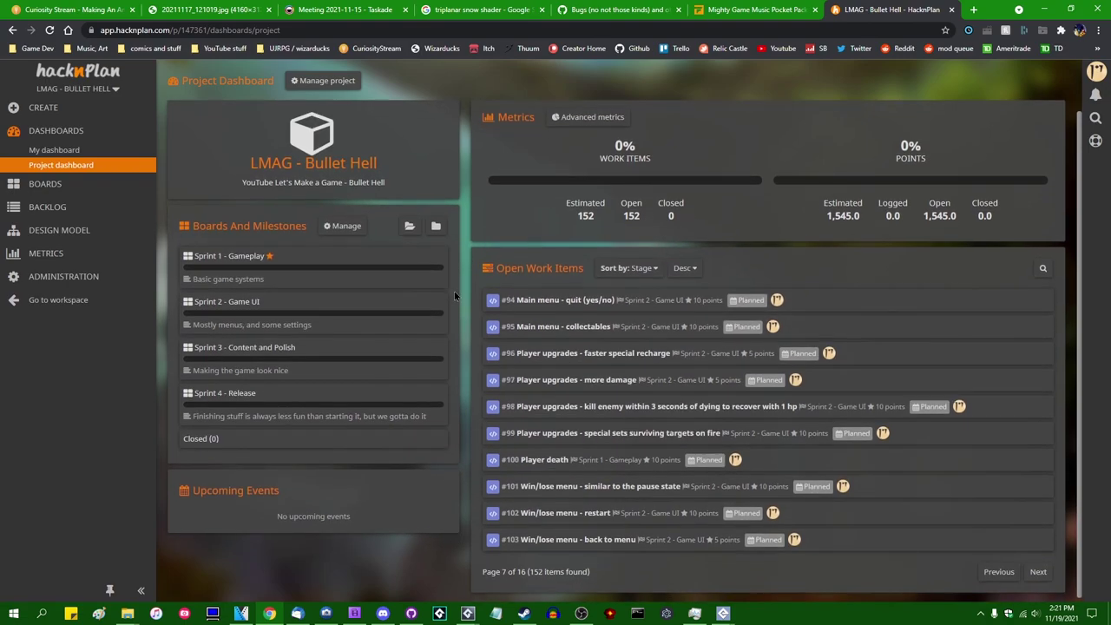
pyautogui.scroll(1, 454, 296)
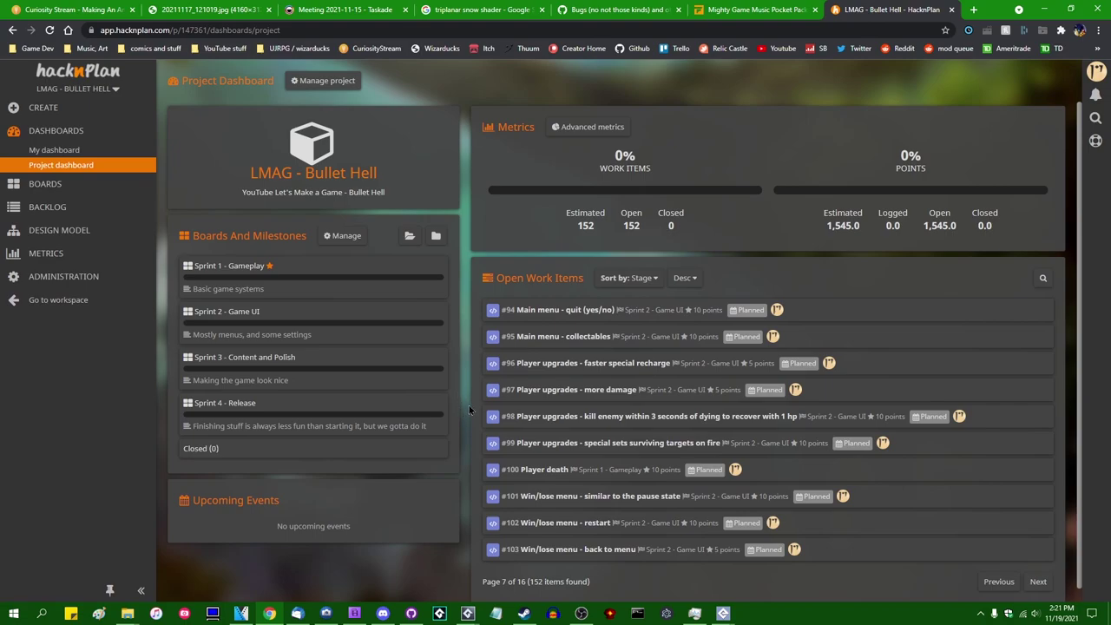
# Step: Open task #84 Pause state - resume game on the Sprint 2 board, view Sprint 1, then return to the dashboard
pyautogui.click(998, 581)
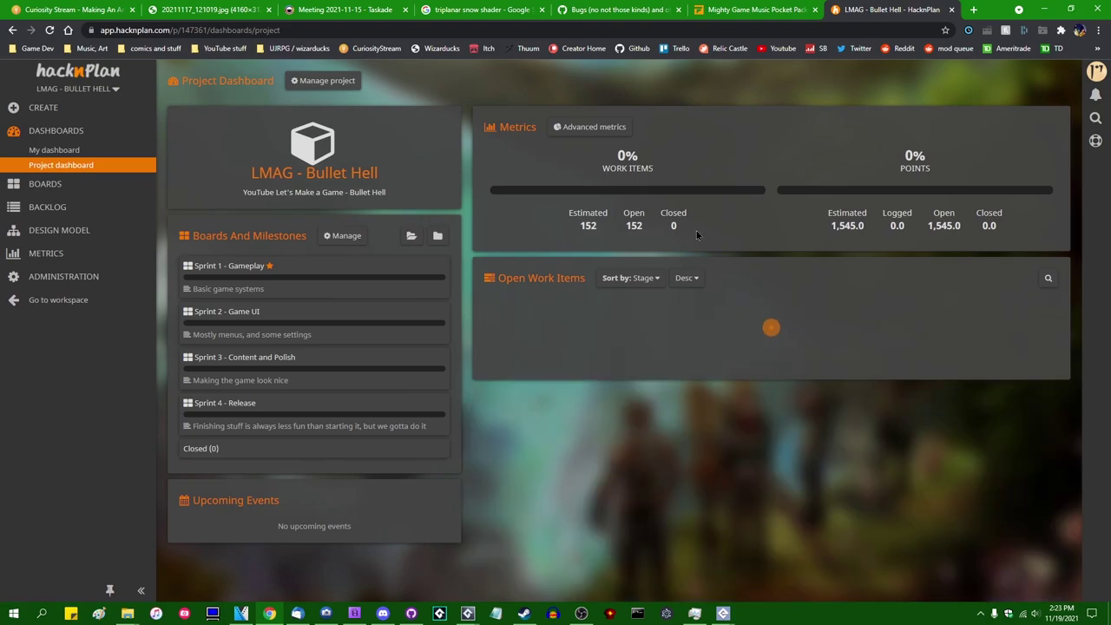
pyautogui.click(556, 313)
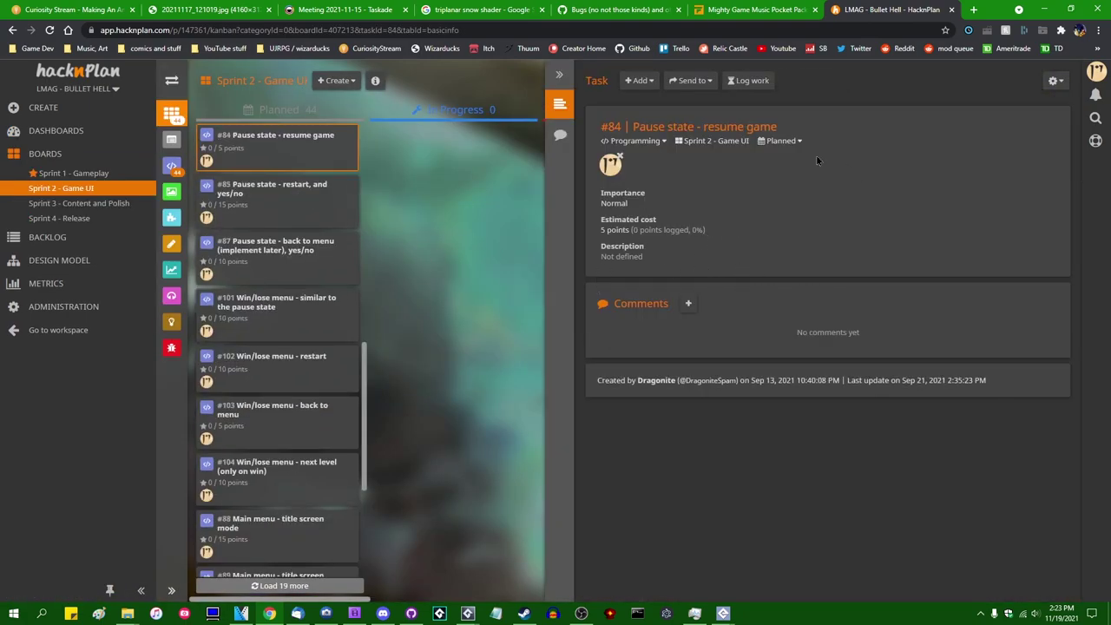
pyautogui.click(559, 74)
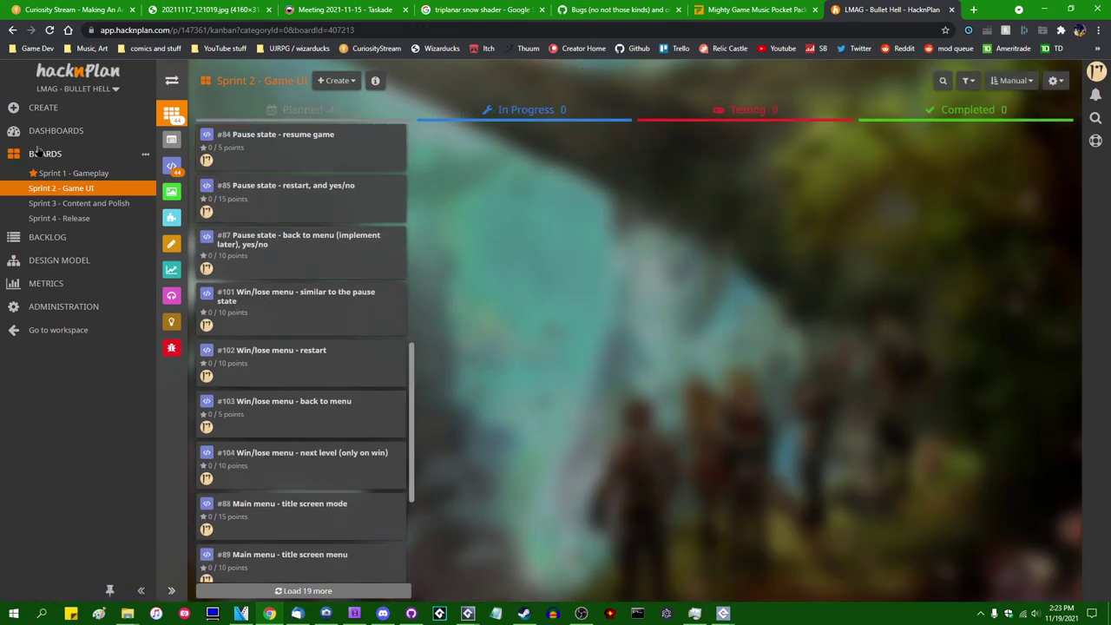
pyautogui.click(67, 171)
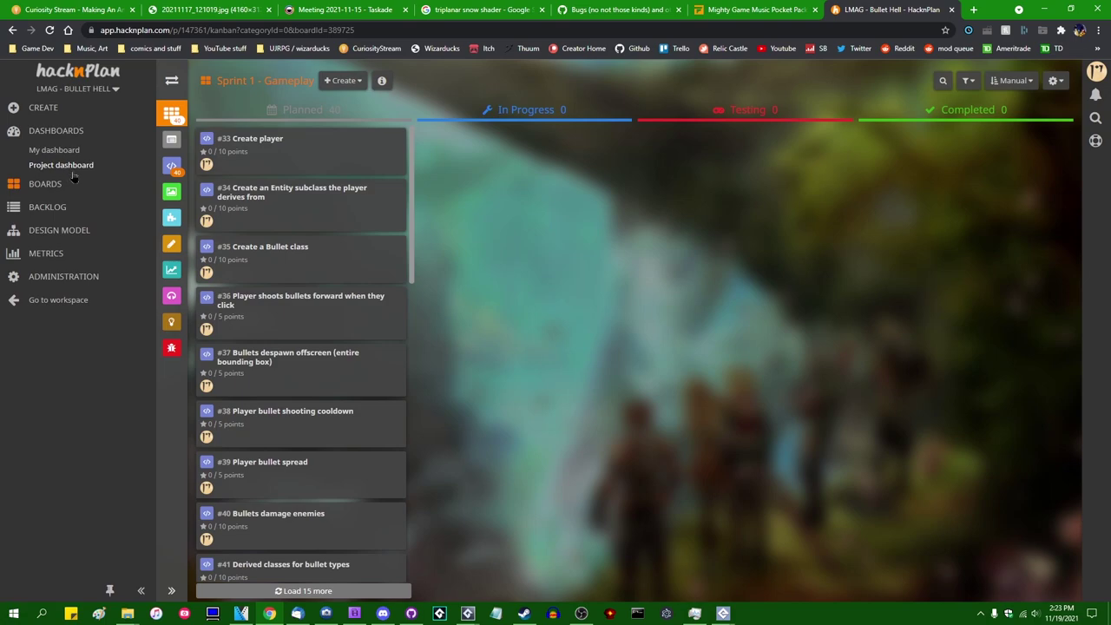
pyautogui.click(76, 167)
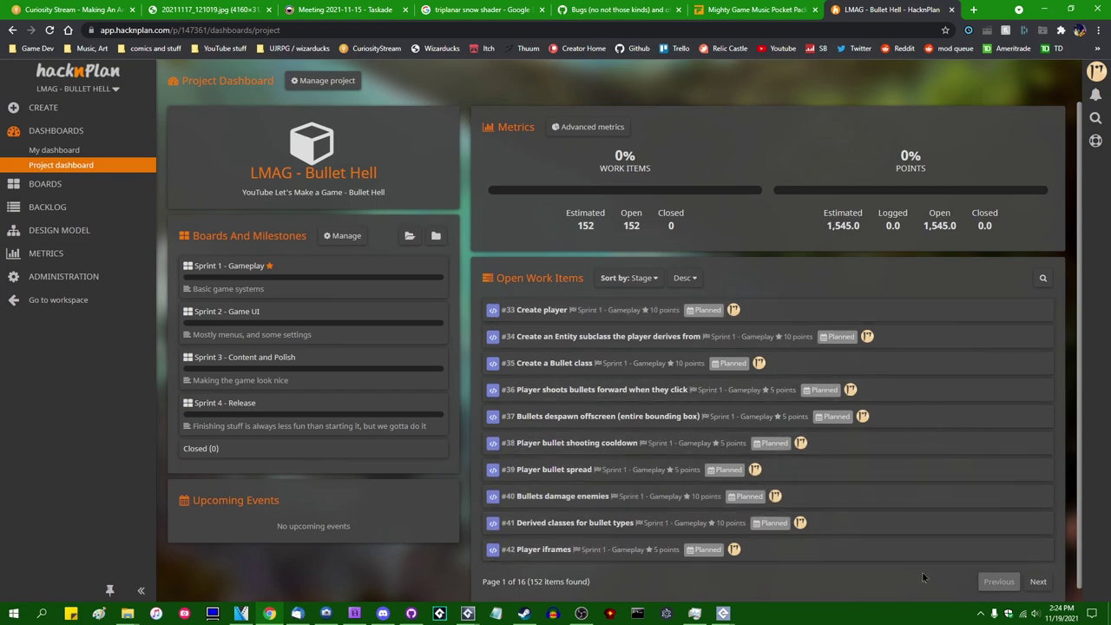
# Step: Check the system calendar, then expand BOARDS in the sidebar to show the sprint boards
pyautogui.click(1061, 612)
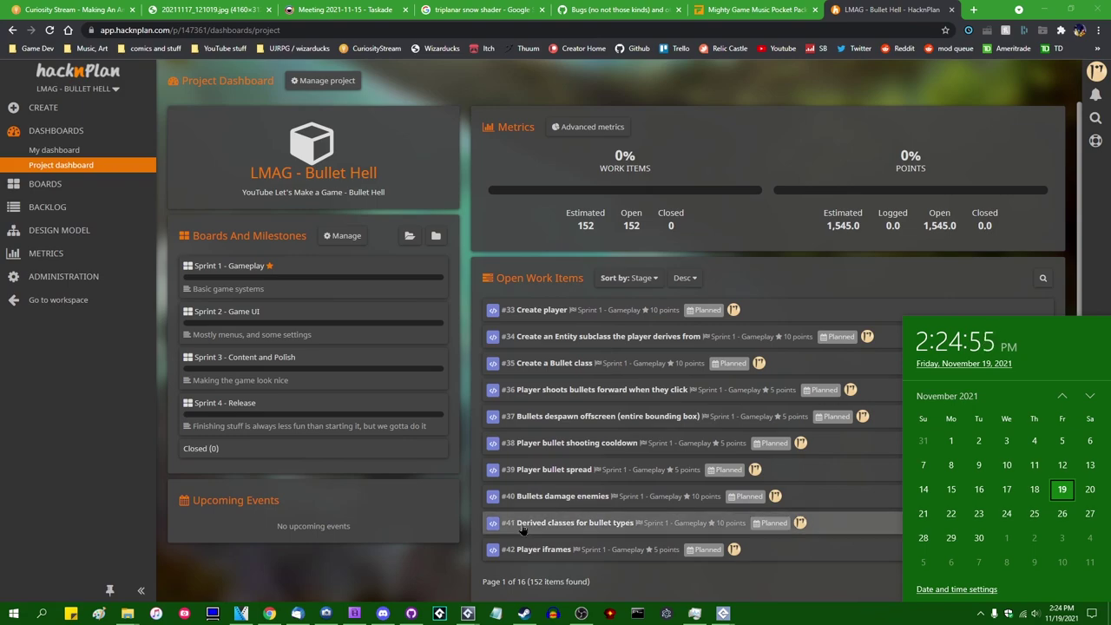
pyautogui.click(442, 586)
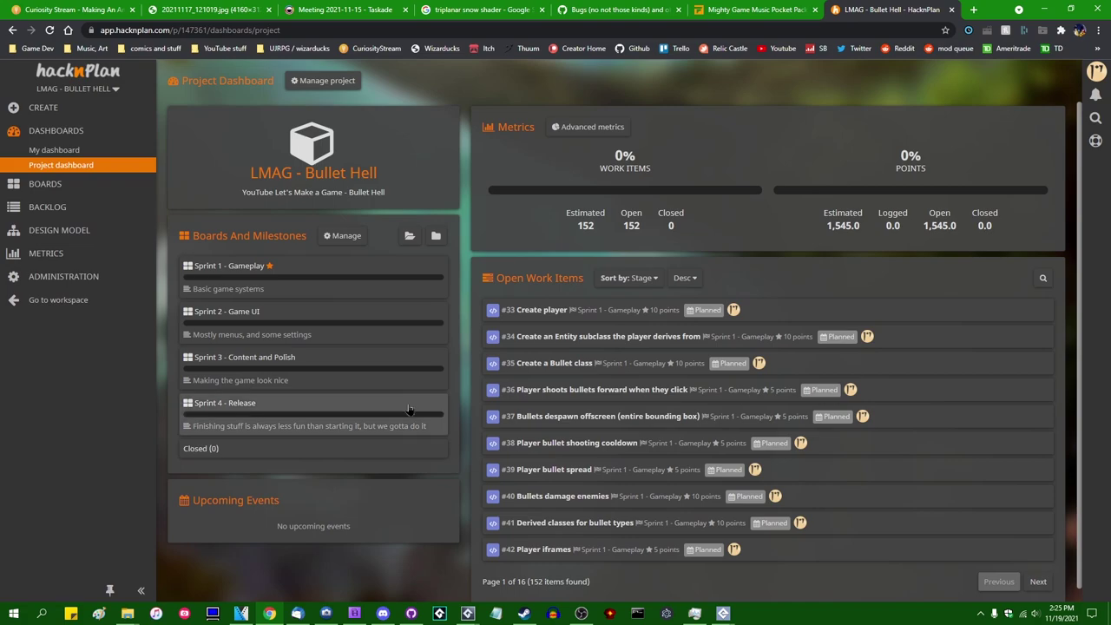
pyautogui.click(47, 184)
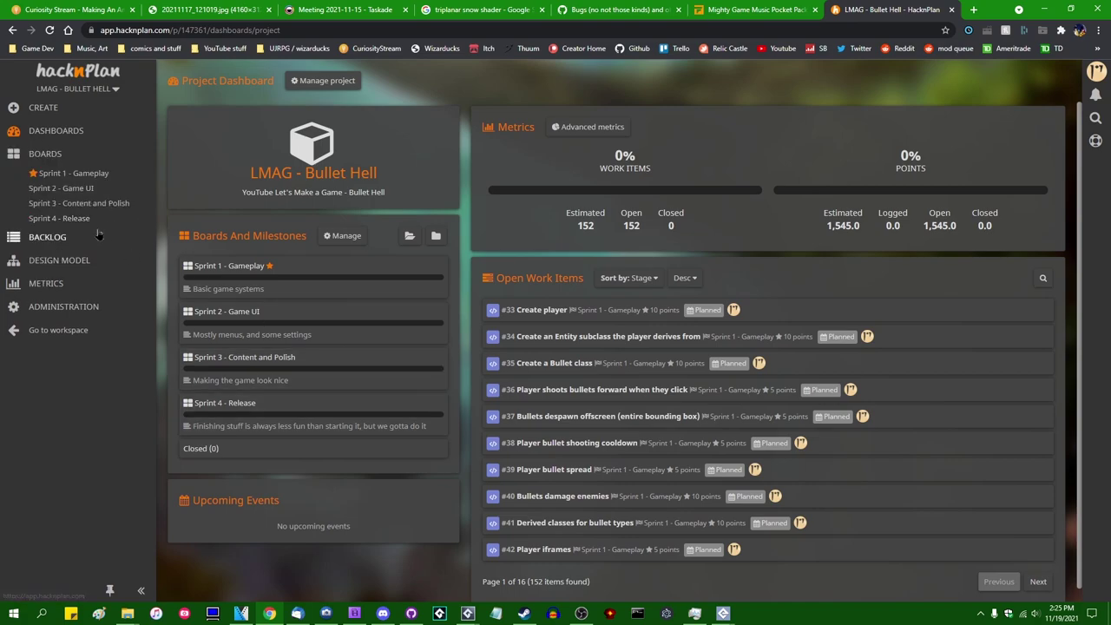
# Step: Open the Sprint 1 - Gameplay board and view its Edit board dialog, cancelling without changes
pyautogui.click(78, 173)
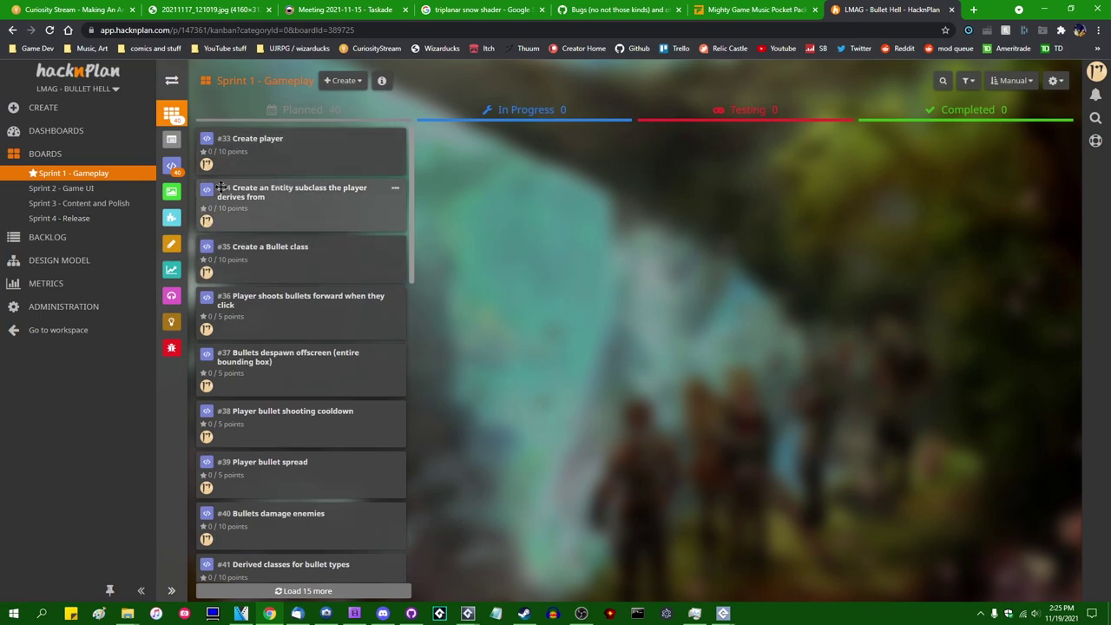
pyautogui.click(144, 175)
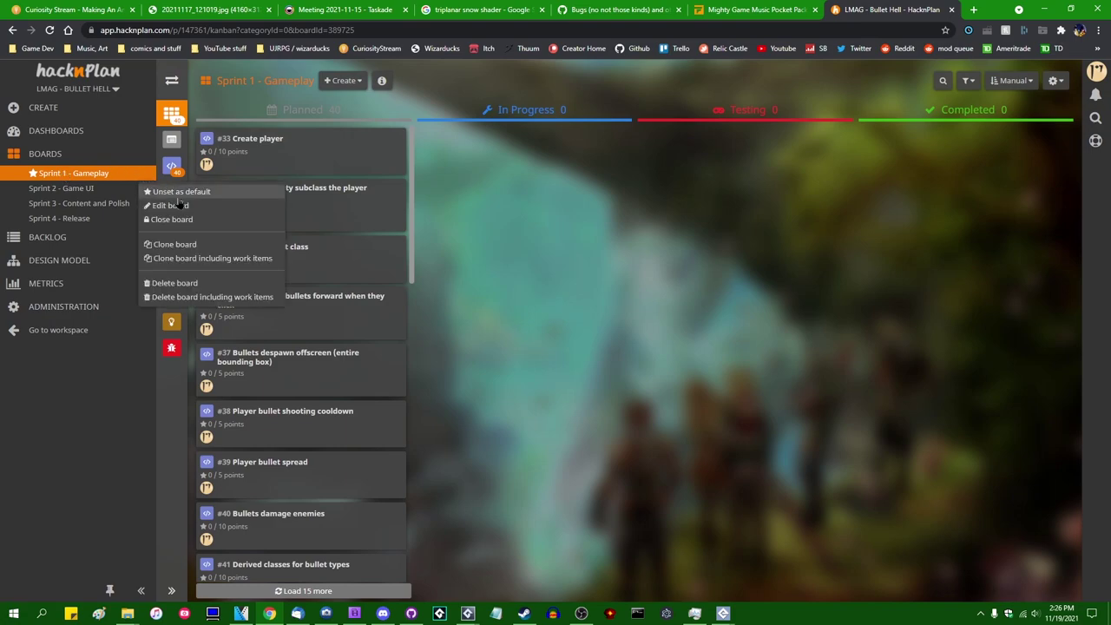
pyautogui.click(178, 205)
pyautogui.click(336, 142)
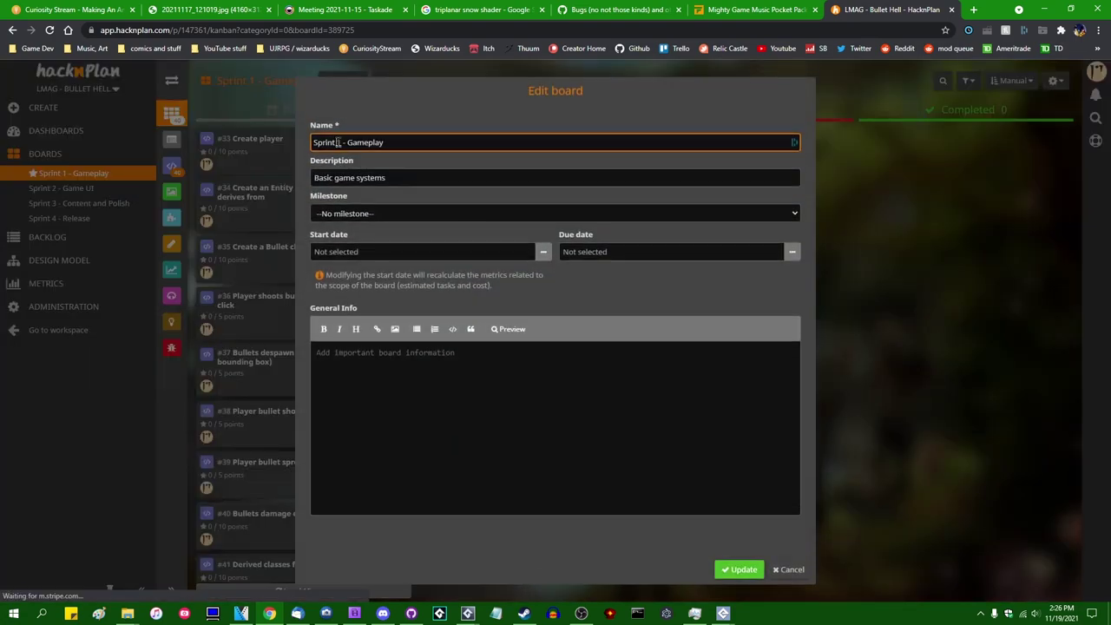
pyautogui.click(555, 312)
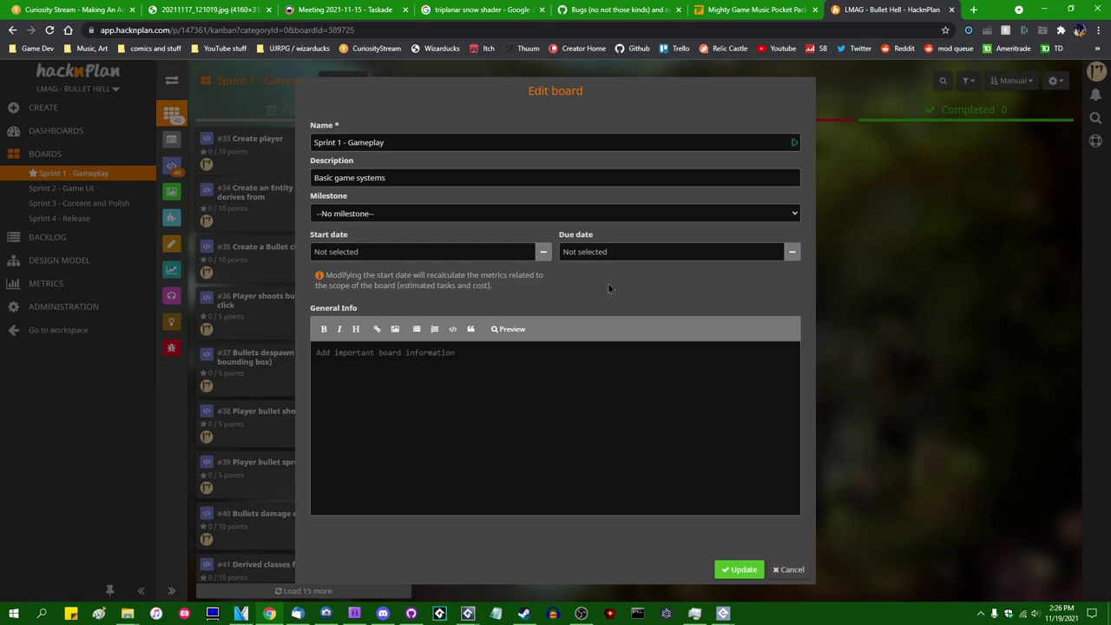
pyautogui.click(789, 570)
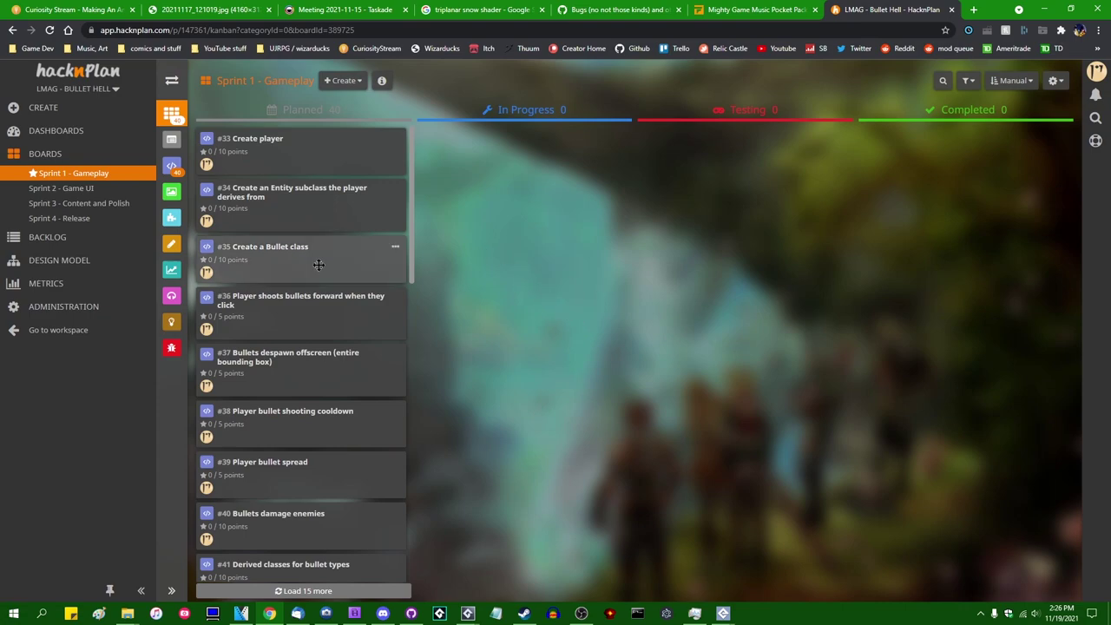
# Step: Load 15 more Planned cards and drag task #34 below #100 Player death
pyautogui.scroll(-4, 347, 243)
pyautogui.scroll(4, 347, 243)
pyautogui.scroll(-9, 347, 243)
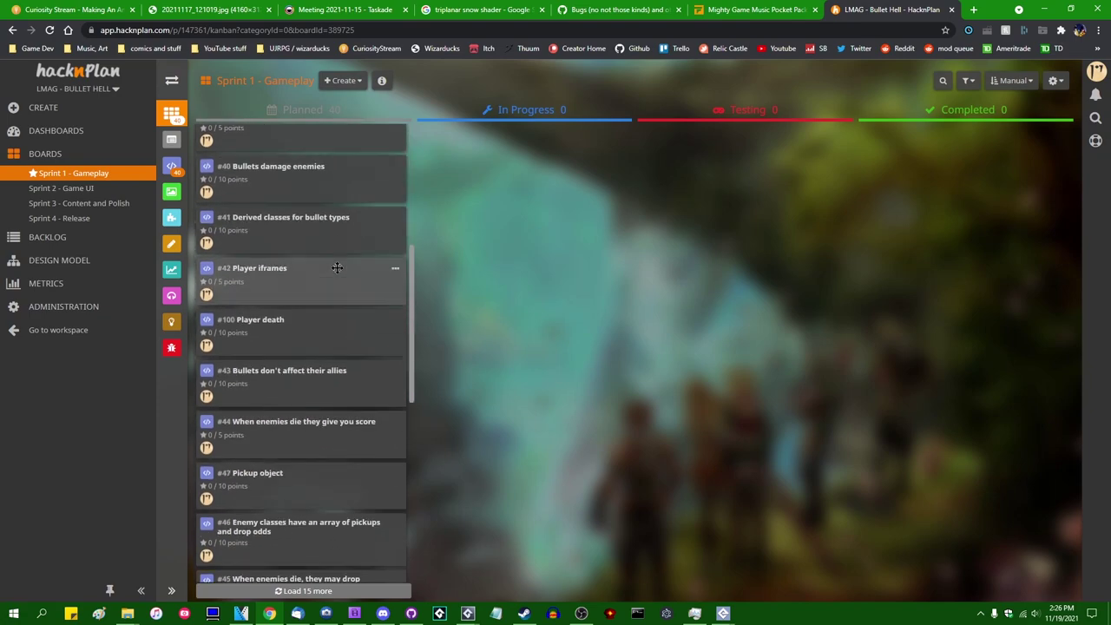
pyautogui.click(327, 593)
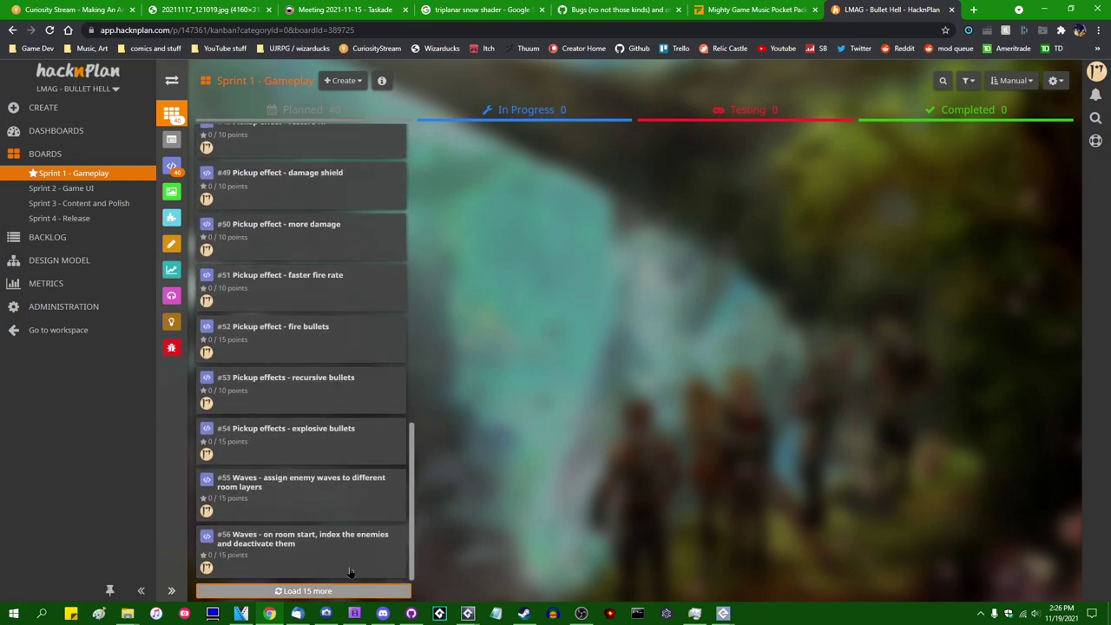
pyautogui.scroll(-8, 339, 364)
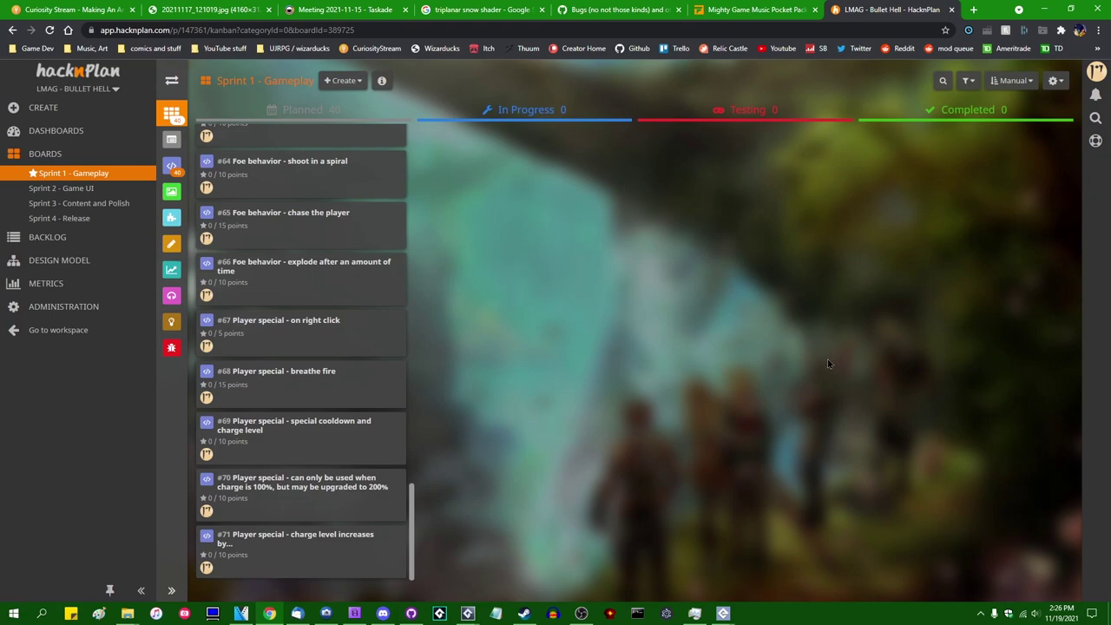
pyautogui.moveTo(411, 529); pyautogui.dragTo(443, 124)
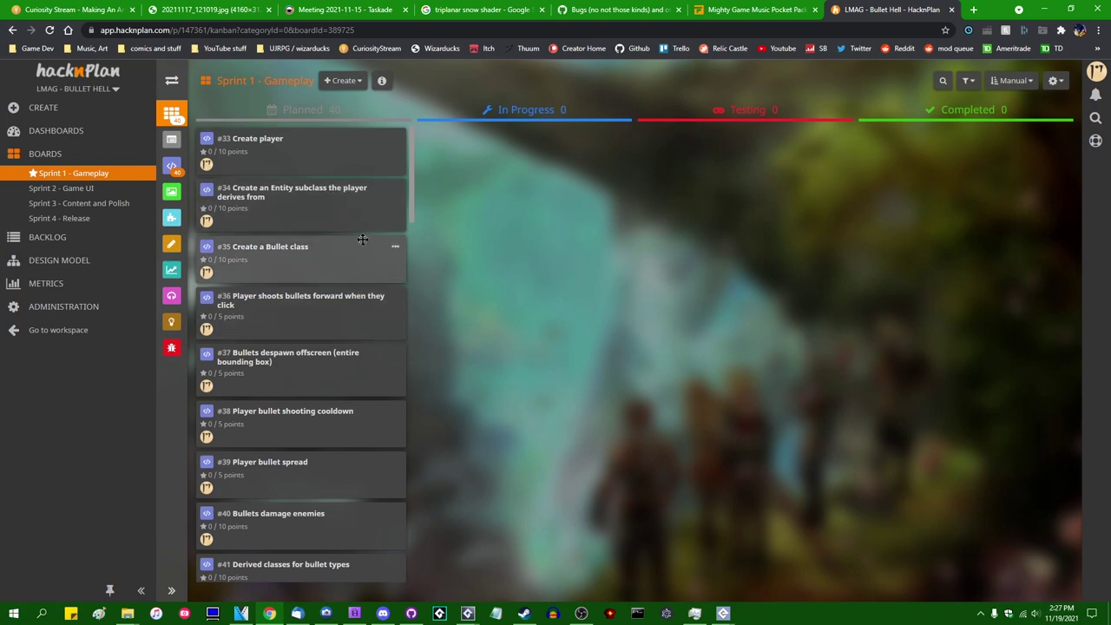
pyautogui.moveTo(362, 227); pyautogui.dragTo(338, 531)
pyautogui.scroll(2, 347, 424)
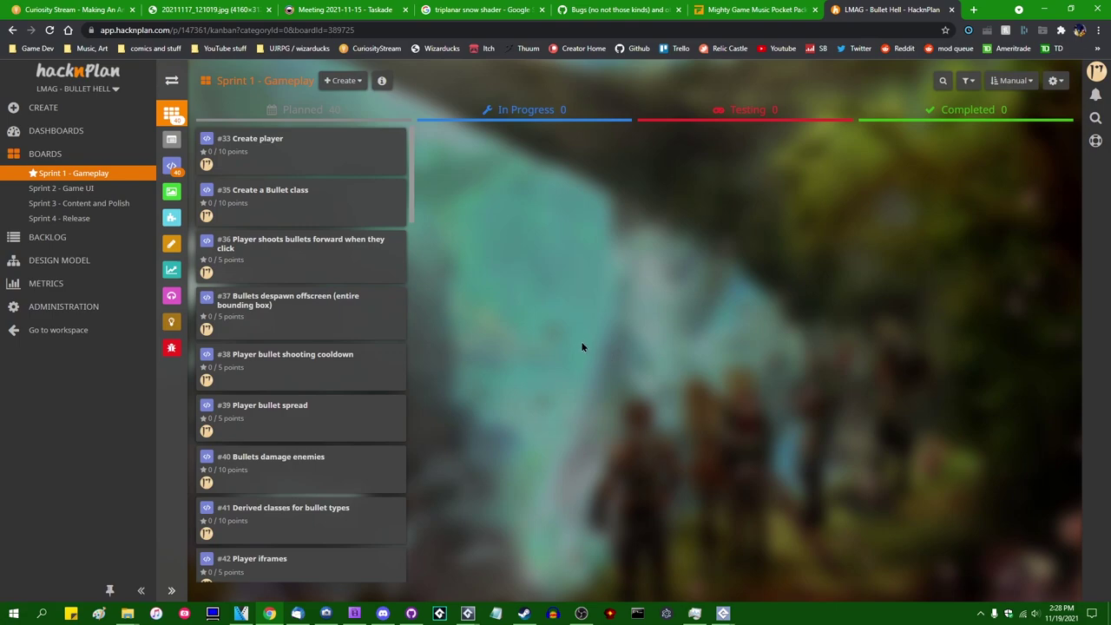
pyautogui.scroll(-3, 338, 321)
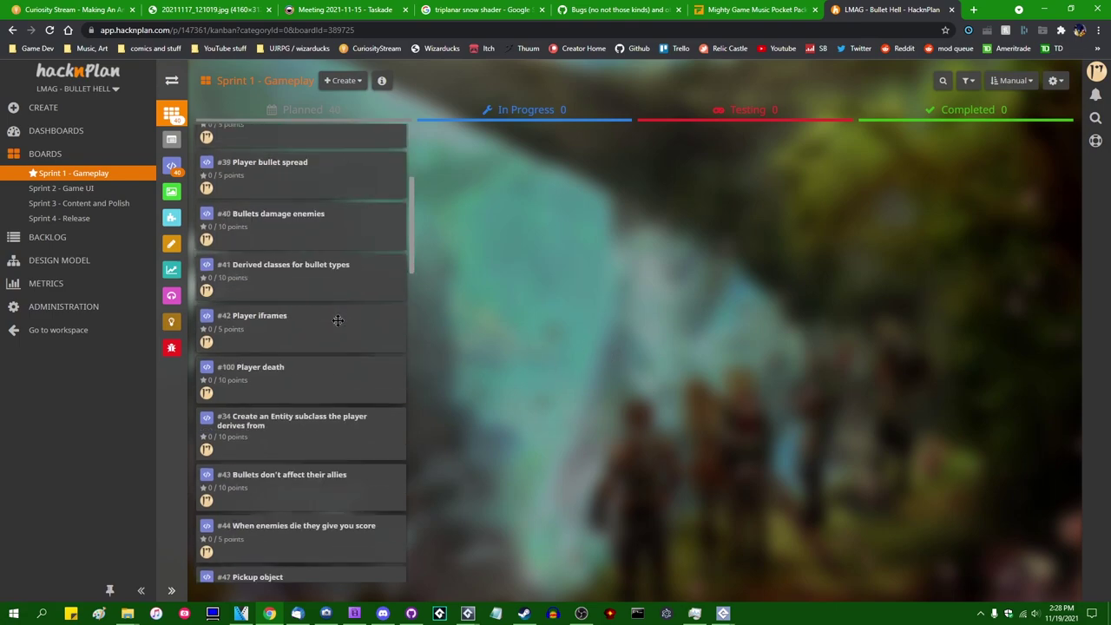
pyautogui.scroll(3, 335, 322)
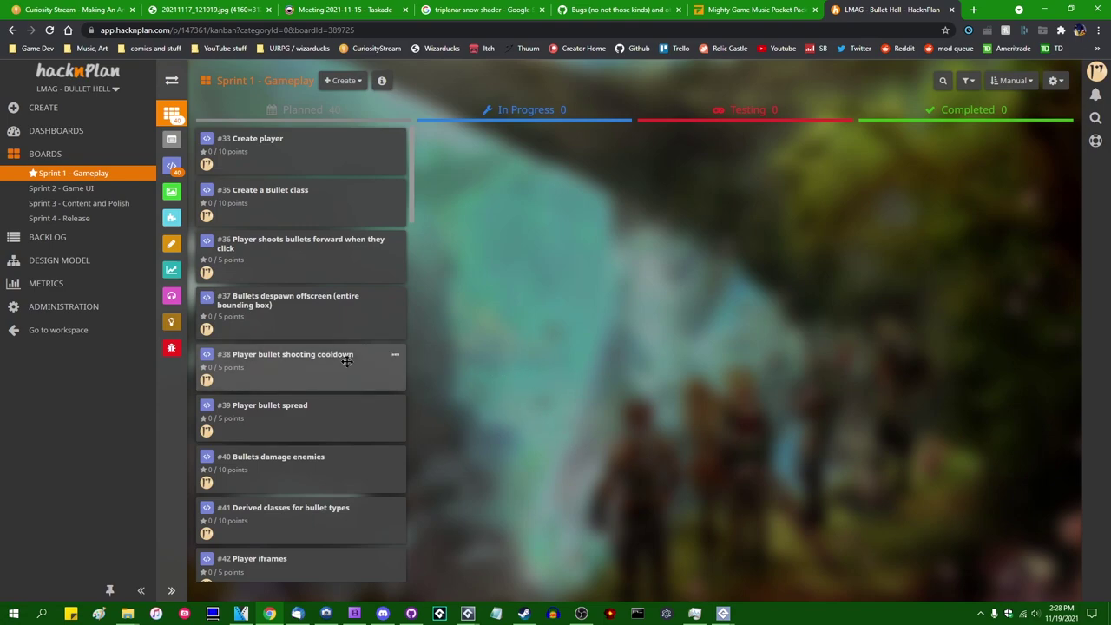
pyautogui.scroll(-1, 352, 361)
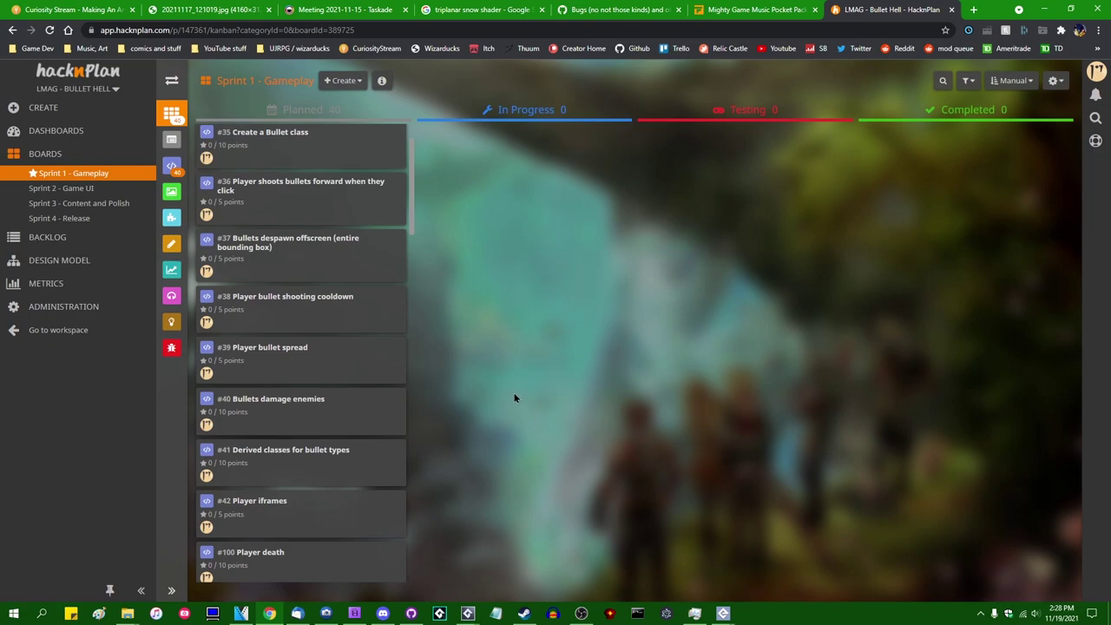
pyautogui.scroll(-2, 326, 386)
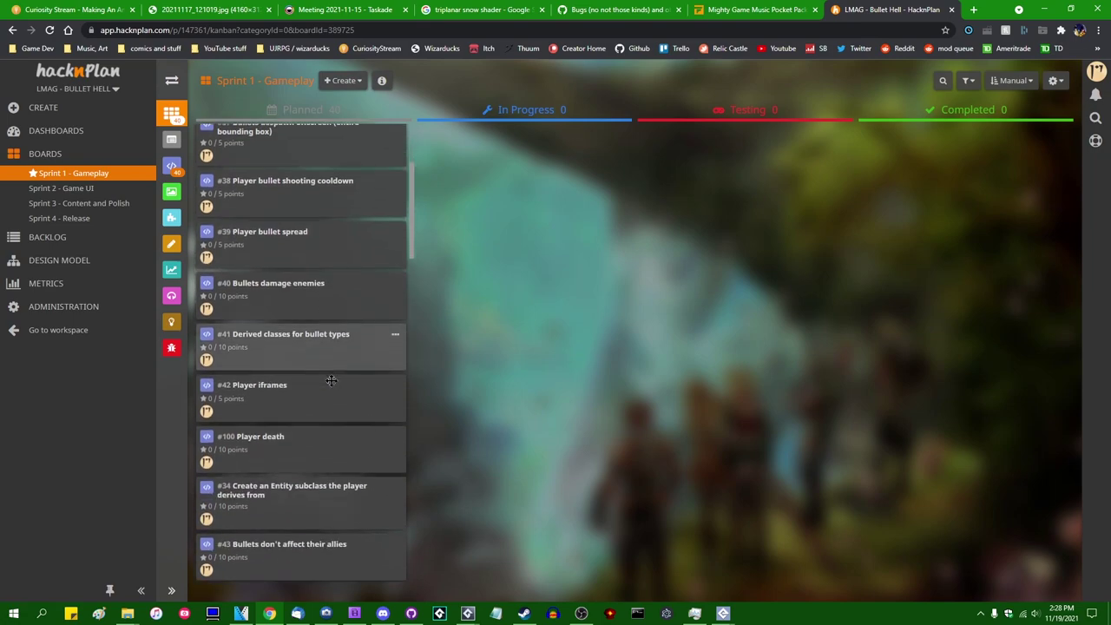
pyautogui.scroll(1, 330, 365)
pyautogui.scroll(-1, 333, 356)
pyautogui.scroll(-1, 343, 278)
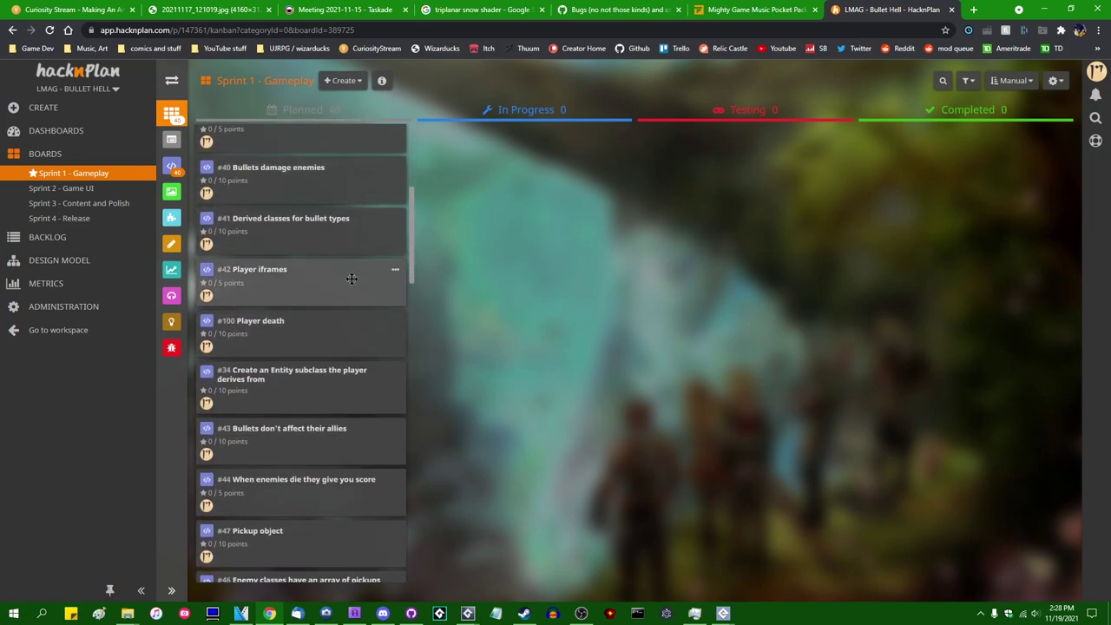
pyautogui.scroll(-2, 373, 291)
pyautogui.scroll(1, 352, 332)
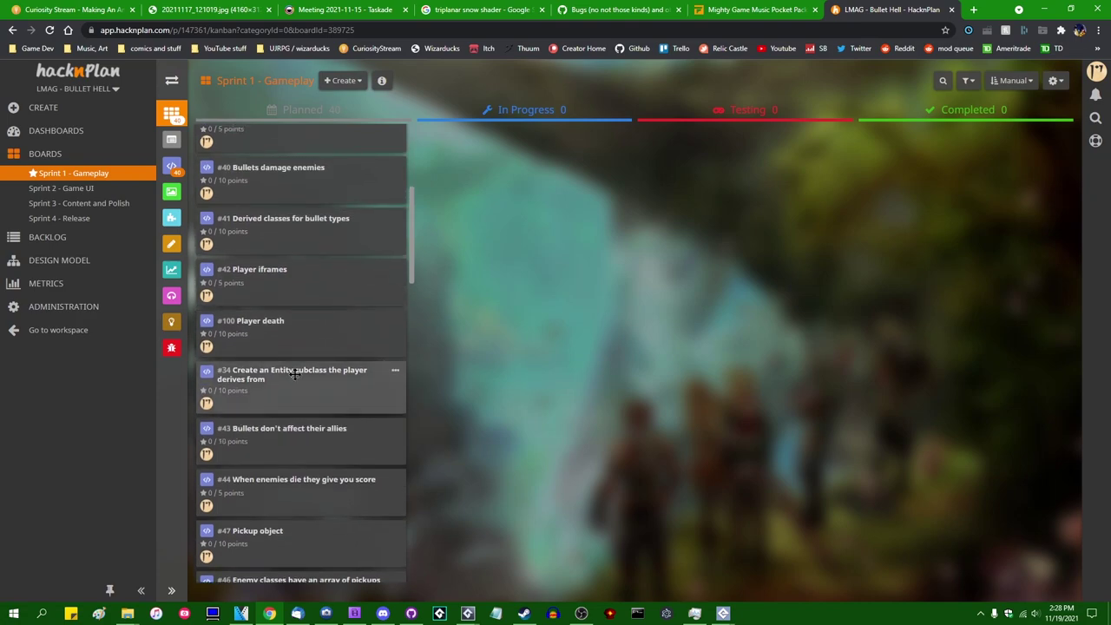
pyautogui.scroll(-2, 301, 383)
pyautogui.scroll(2, 301, 383)
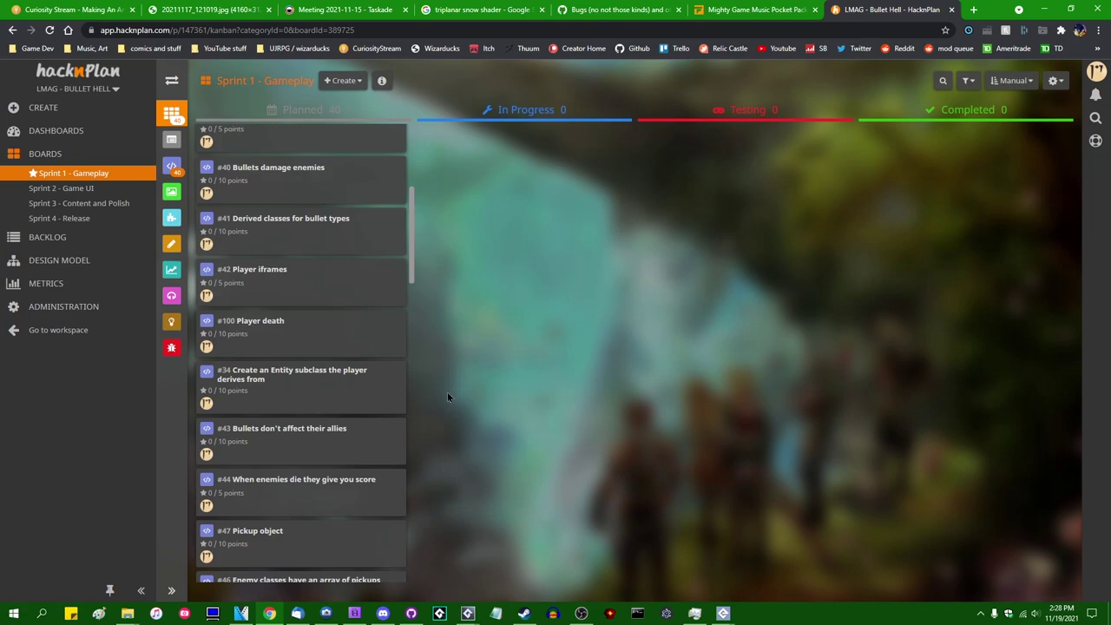
pyautogui.scroll(-2, 377, 364)
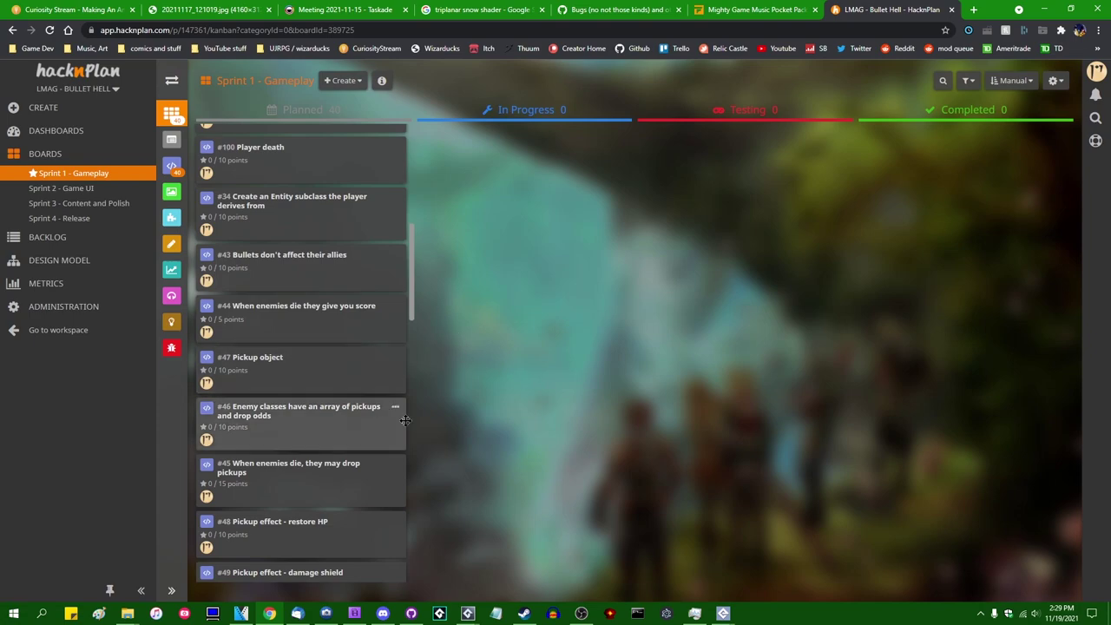
pyautogui.scroll(3, 365, 421)
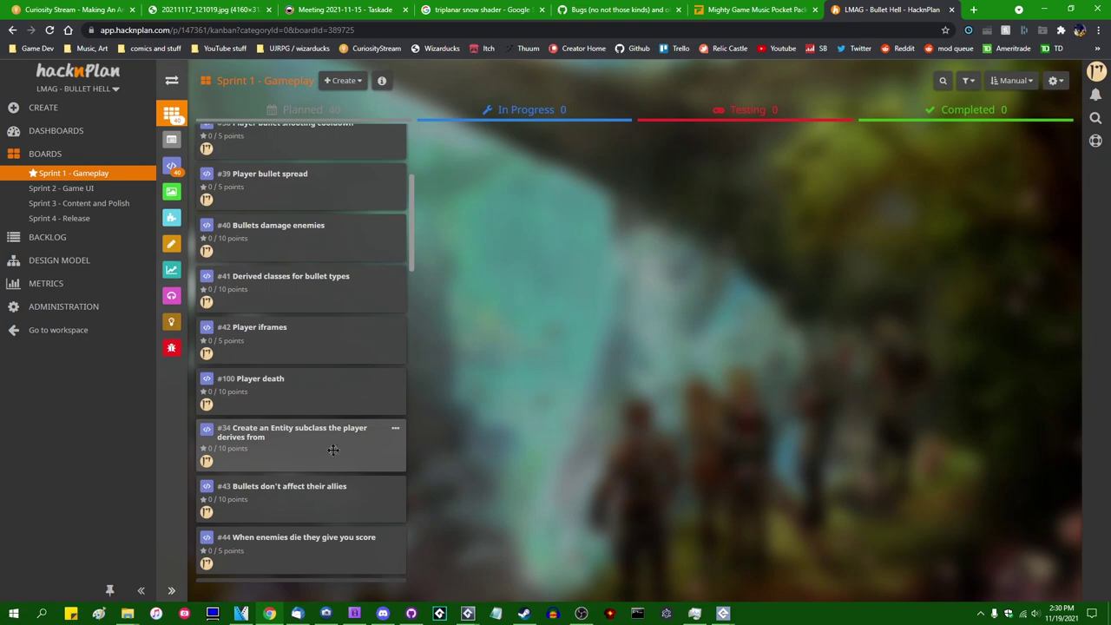
pyautogui.scroll(-2, 332, 448)
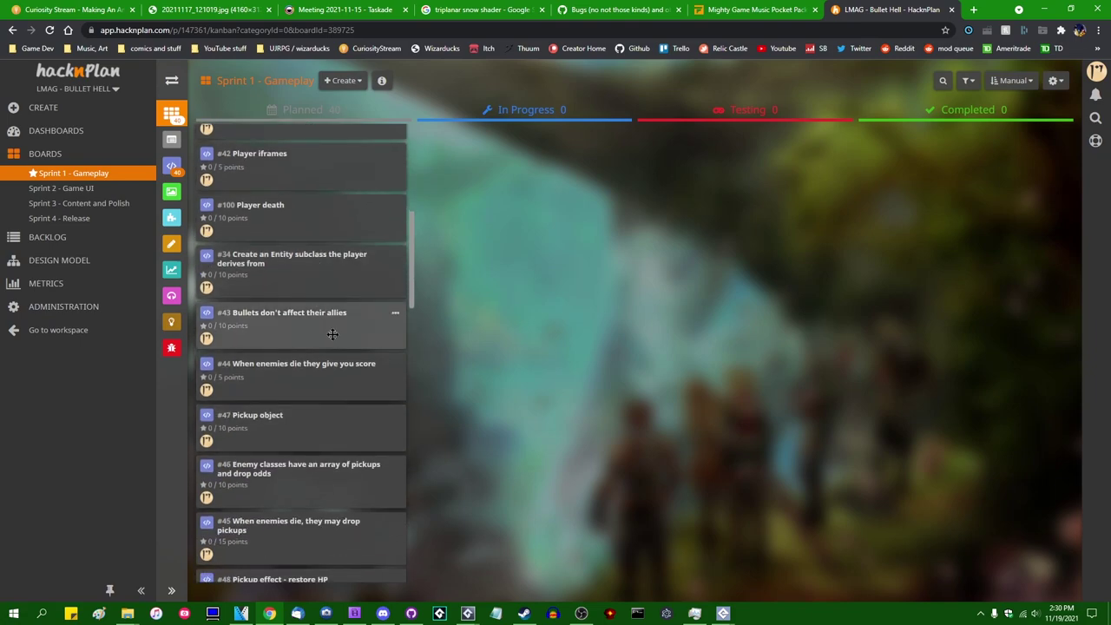
pyautogui.scroll(2, 333, 334)
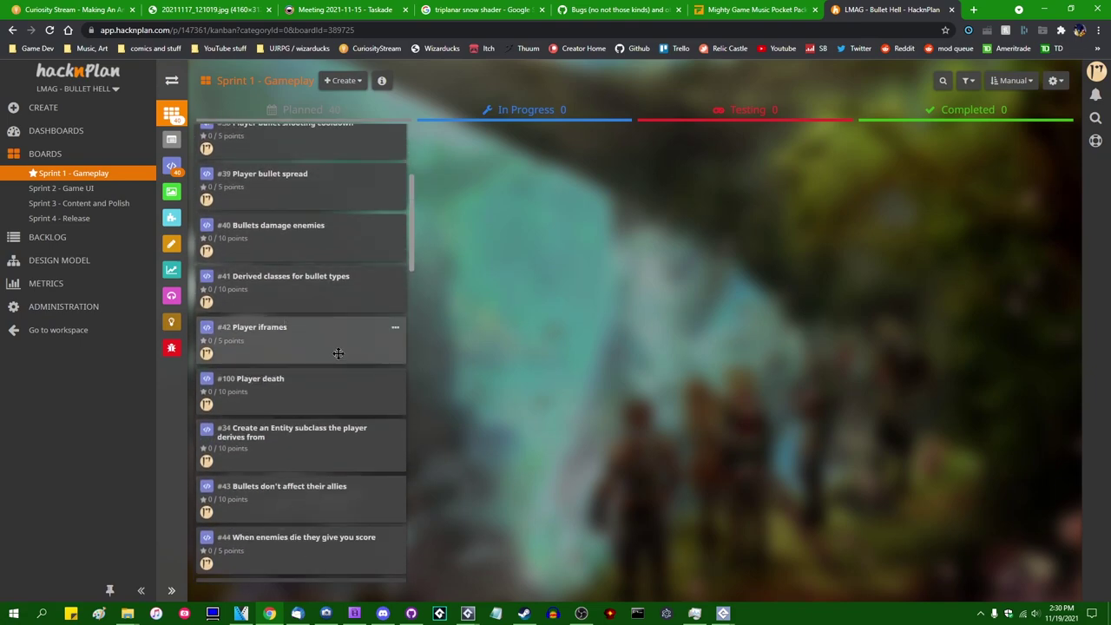
pyautogui.scroll(-1, 328, 347)
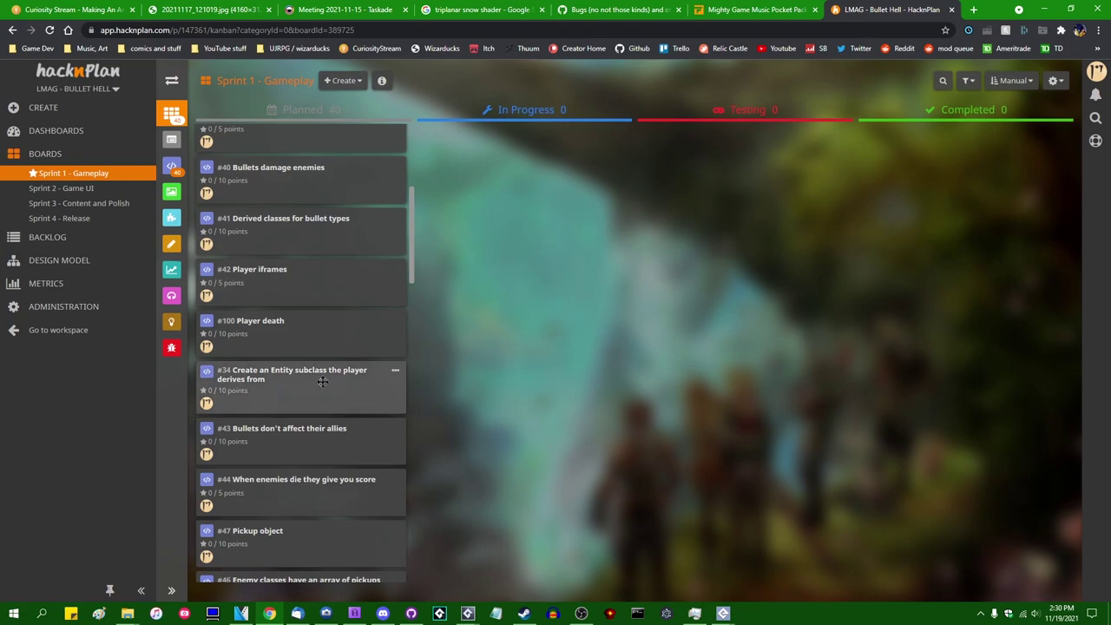
pyautogui.scroll(-2, 336, 290)
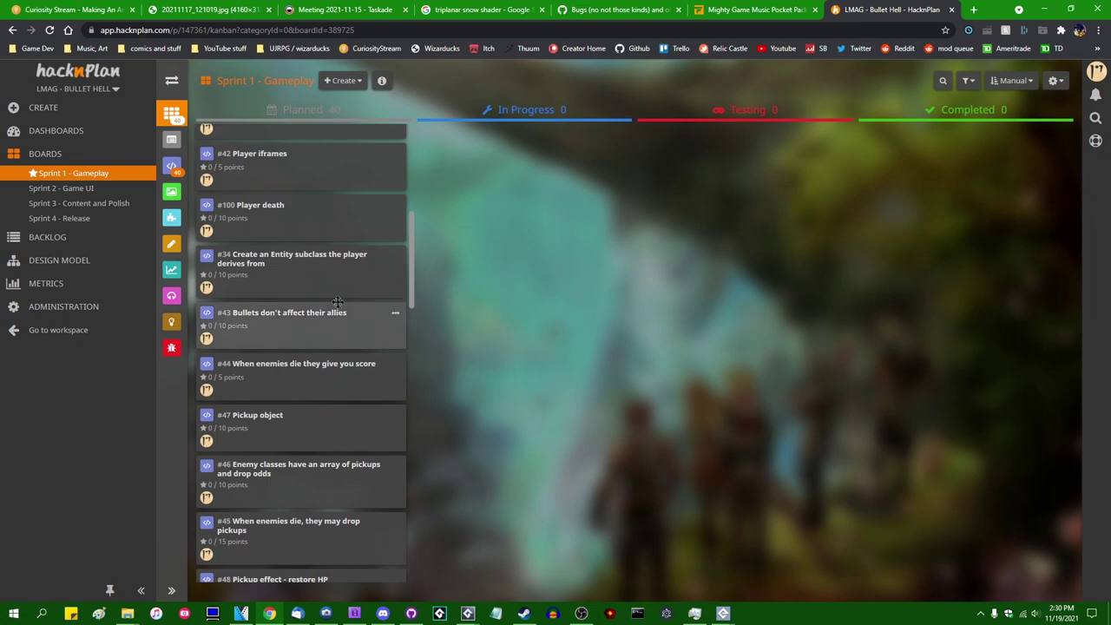
pyautogui.scroll(-2, 338, 301)
pyautogui.scroll(2, 371, 325)
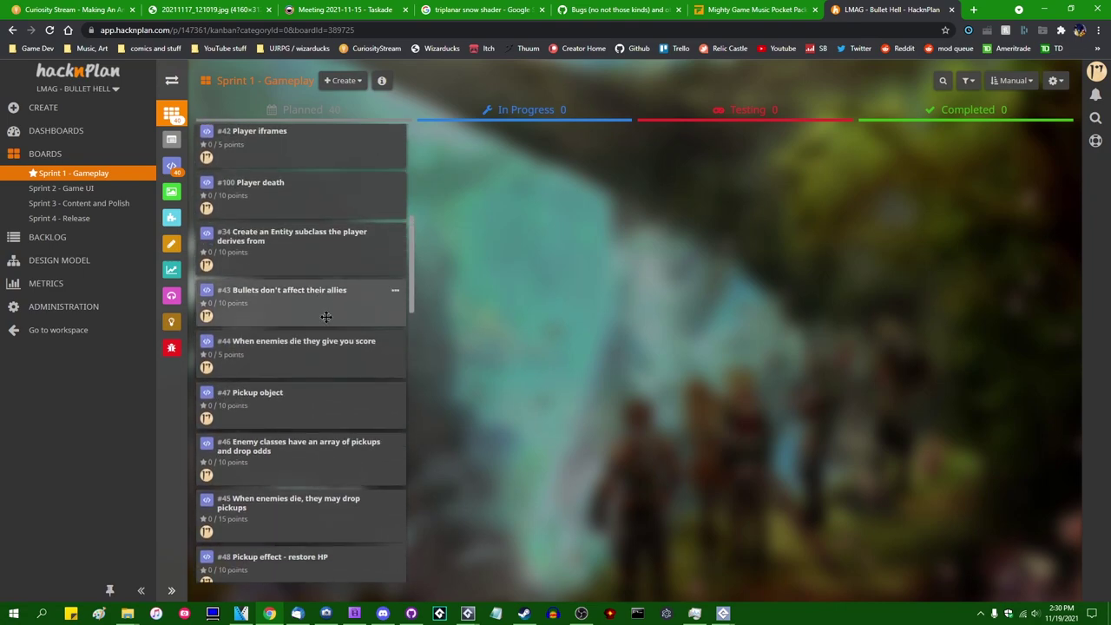
pyautogui.scroll(-3, 330, 339)
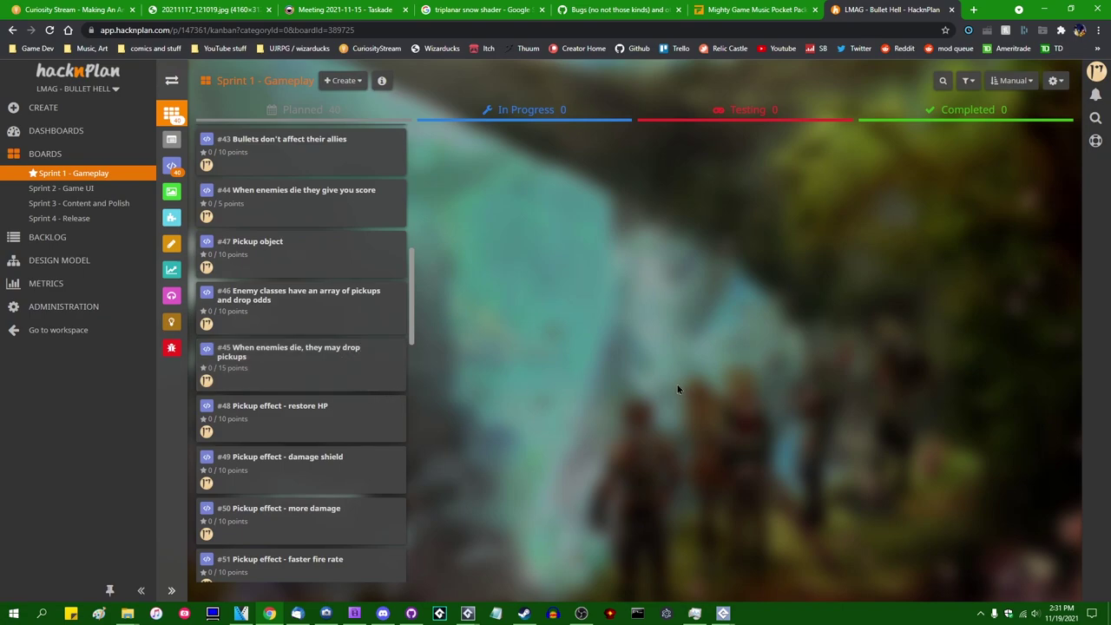
pyautogui.scroll(-2, 312, 351)
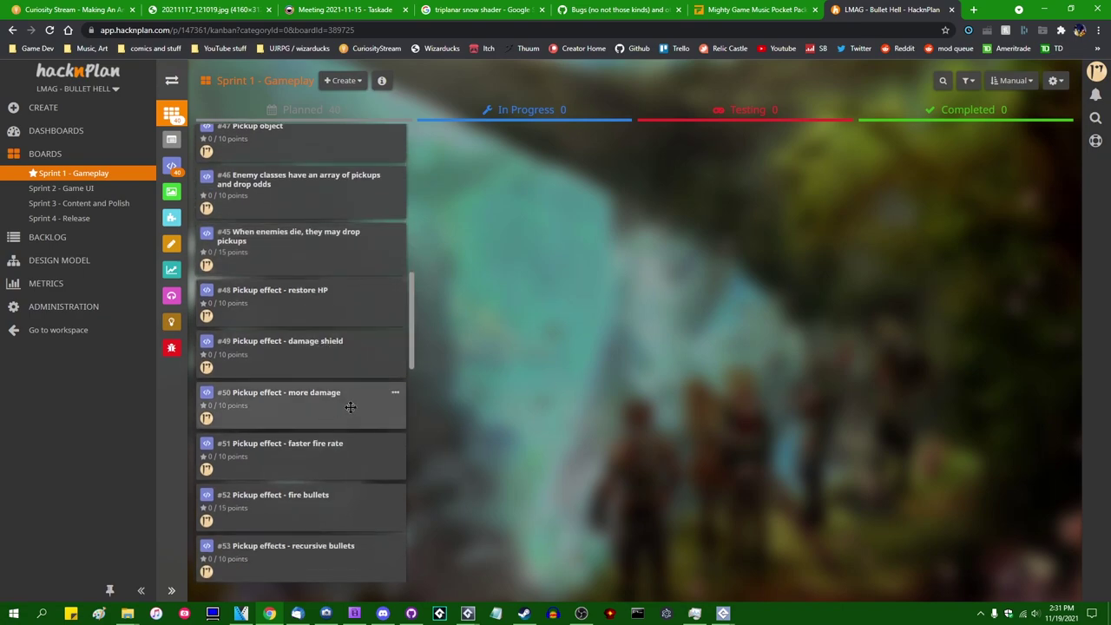
pyautogui.scroll(-2, 330, 368)
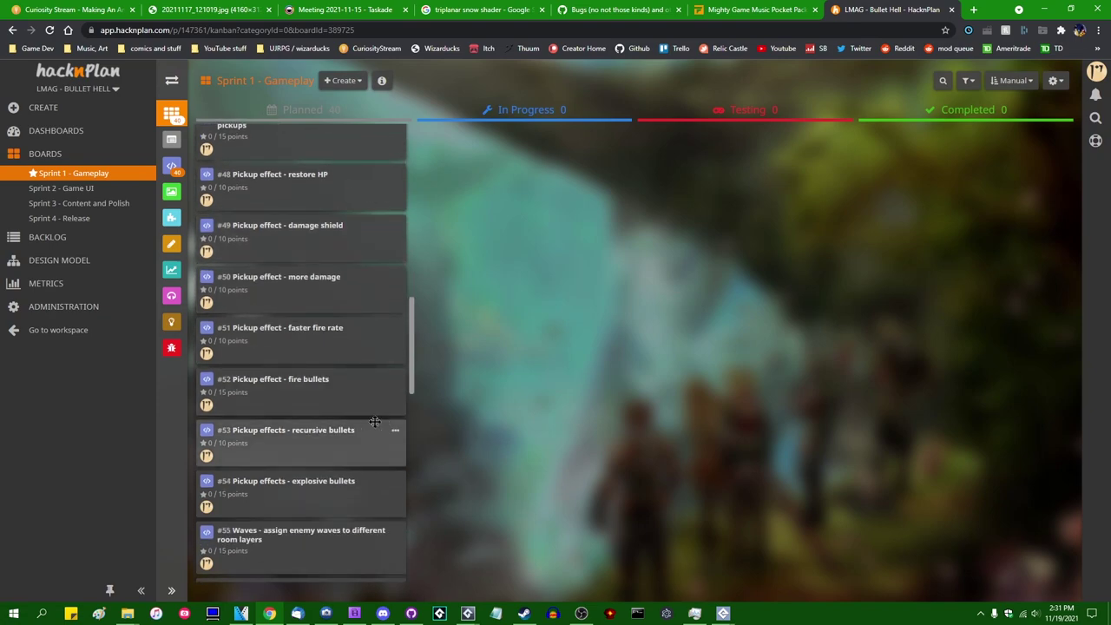
pyautogui.scroll(-3, 374, 422)
pyautogui.scroll(2, 383, 430)
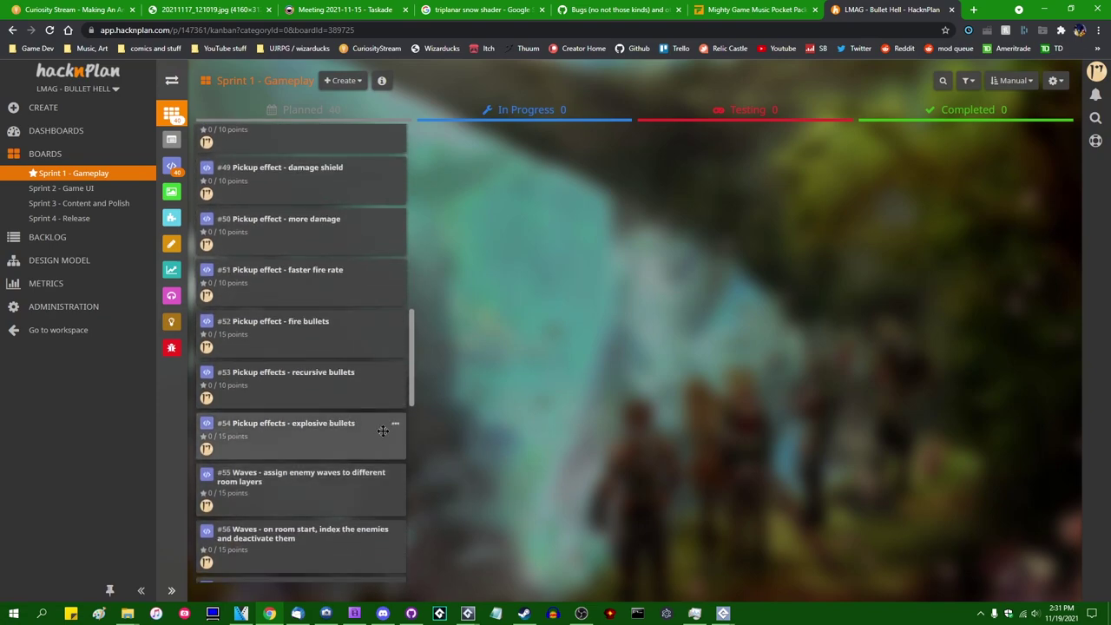
pyautogui.click(314, 344)
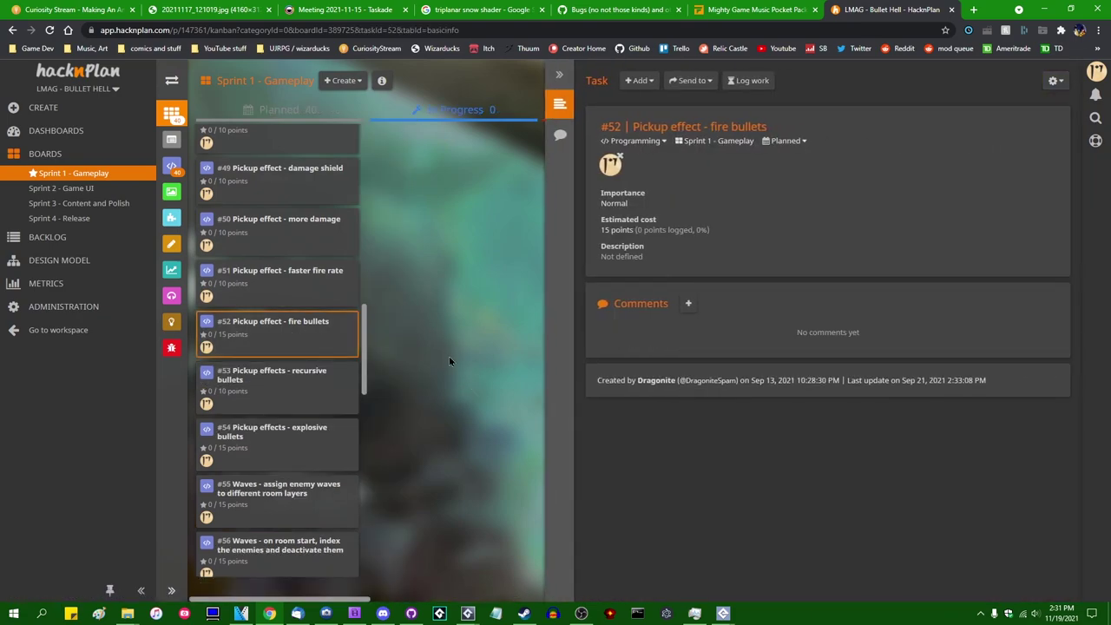
pyautogui.click(448, 355)
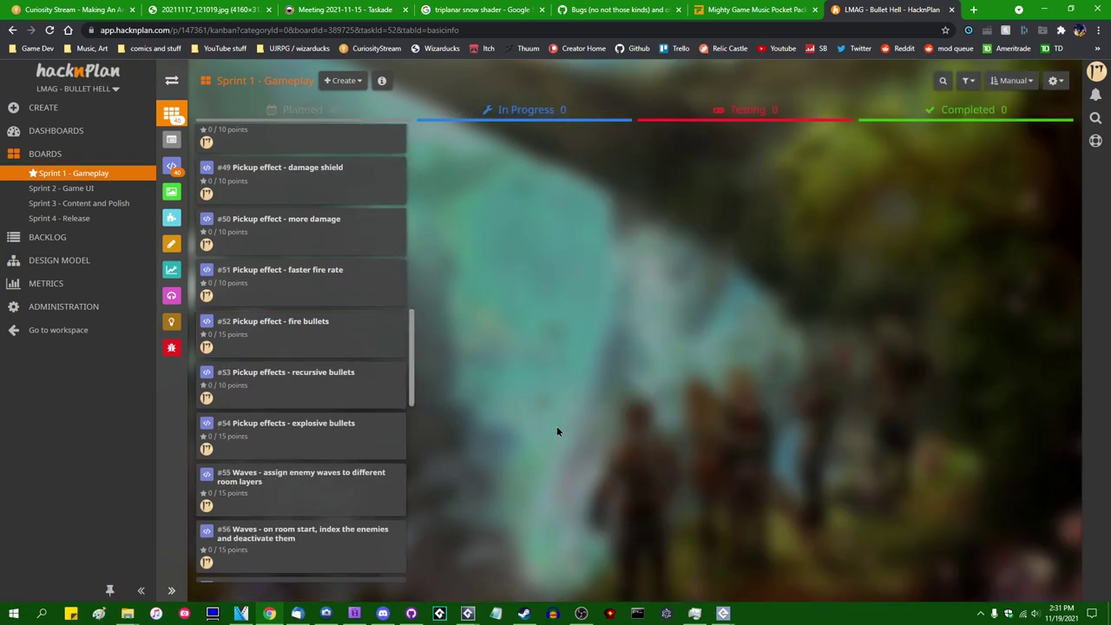
pyautogui.scroll(-1, 345, 395)
pyautogui.scroll(-2, 345, 396)
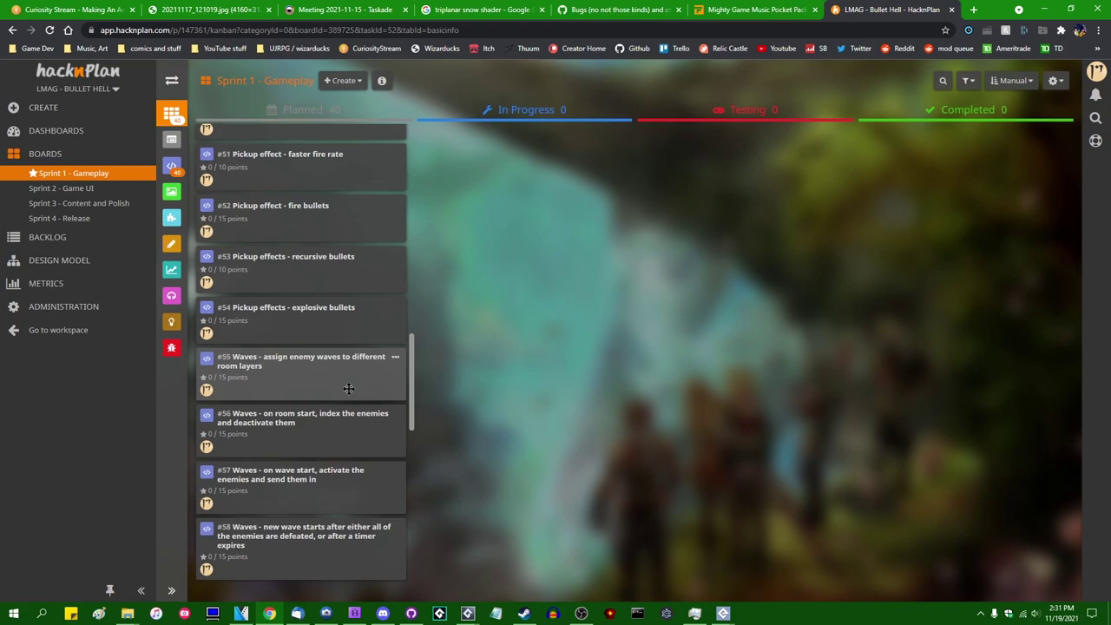
pyautogui.scroll(-2, 348, 388)
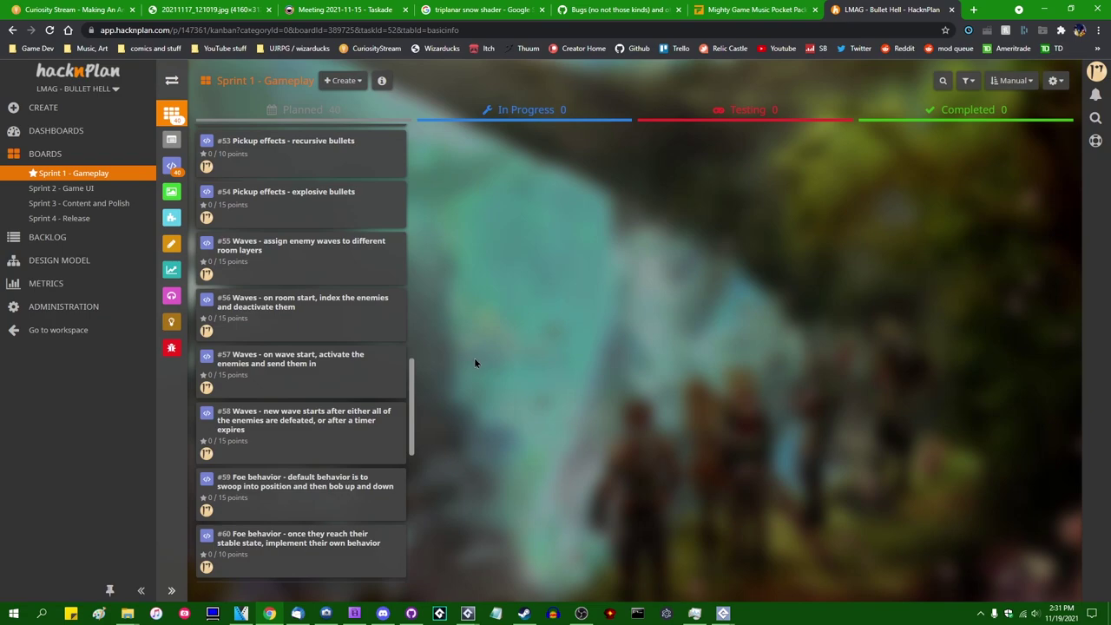
# Step: Scroll to the end of the Sprint 1 Planned column, showing player special tasks #67–#71
pyautogui.scroll(-2, 474, 362)
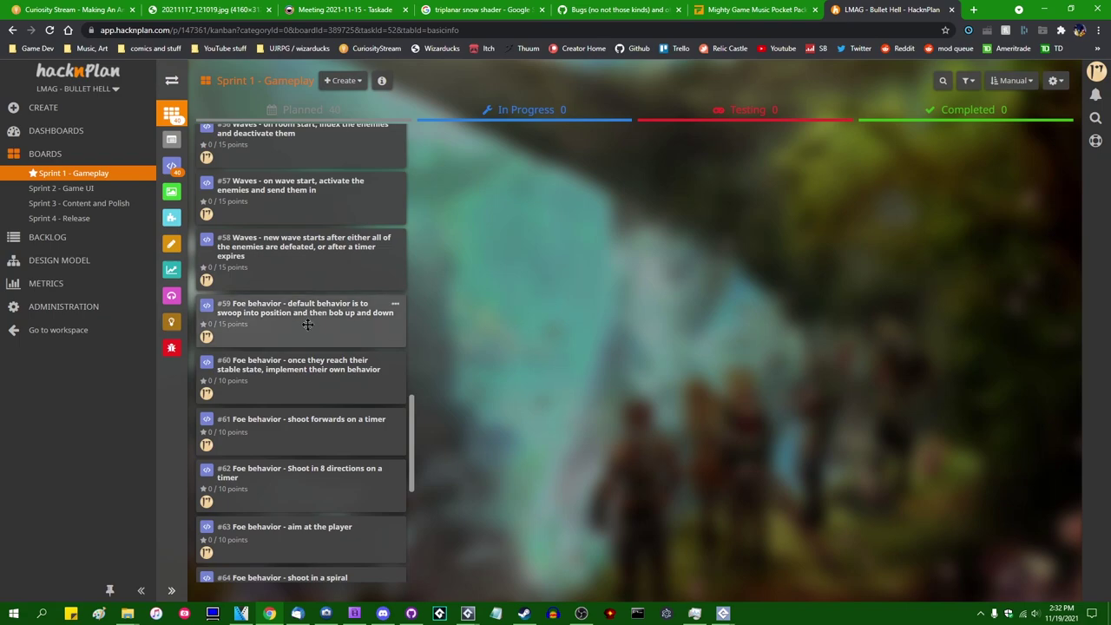
pyautogui.scroll(-3, 310, 421)
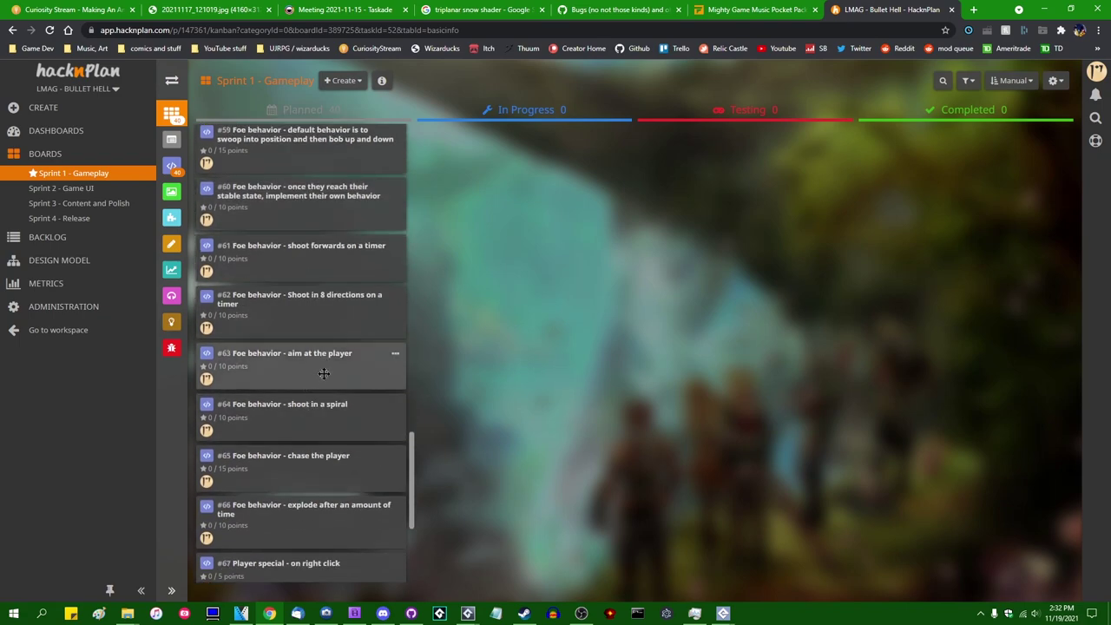
pyautogui.scroll(-3, 321, 373)
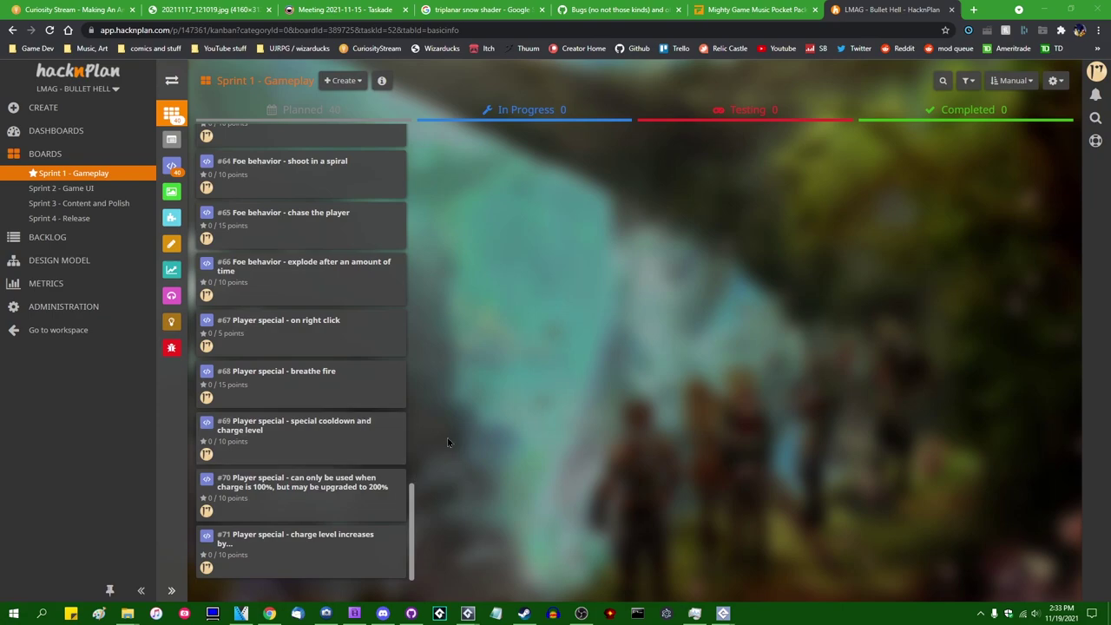
pyautogui.click(96, 192)
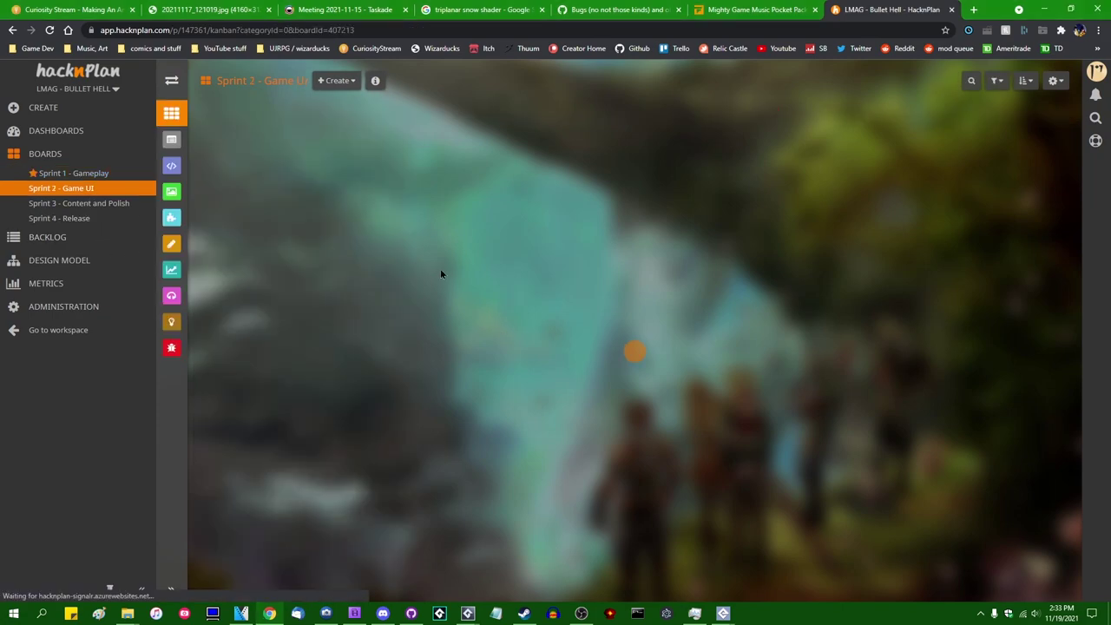
pyautogui.scroll(3, 353, 261)
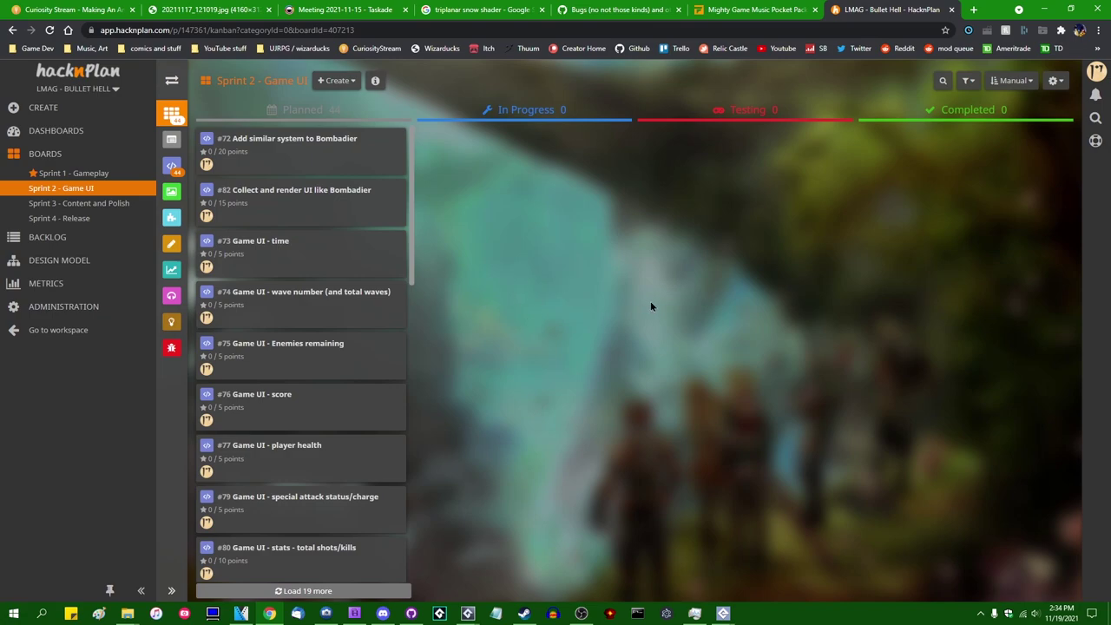
pyautogui.scroll(-3, 345, 251)
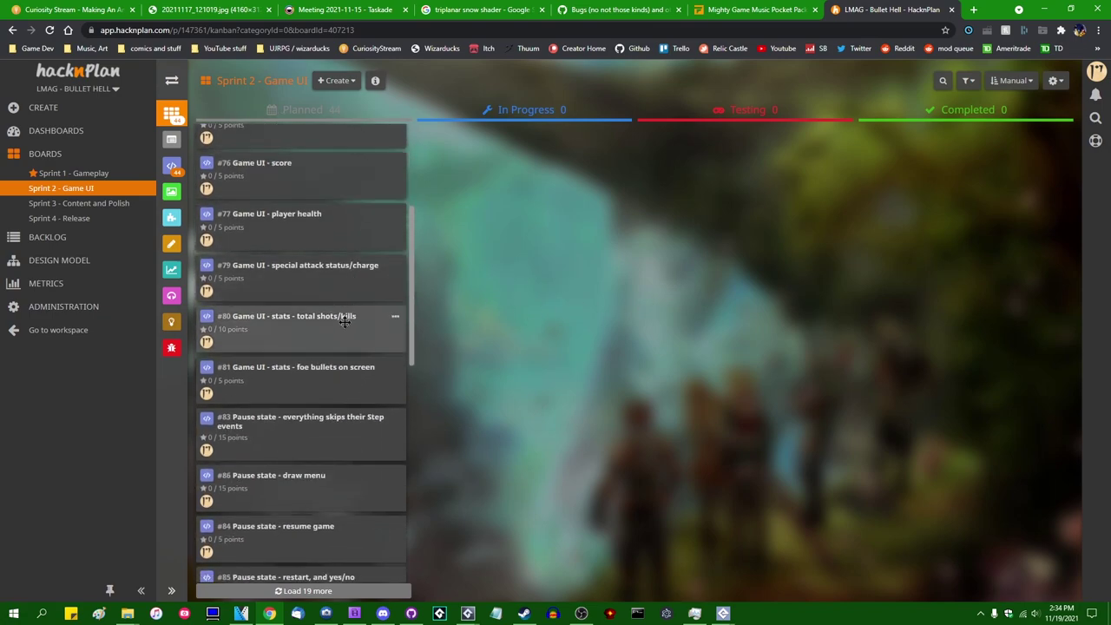
pyautogui.scroll(3, 345, 320)
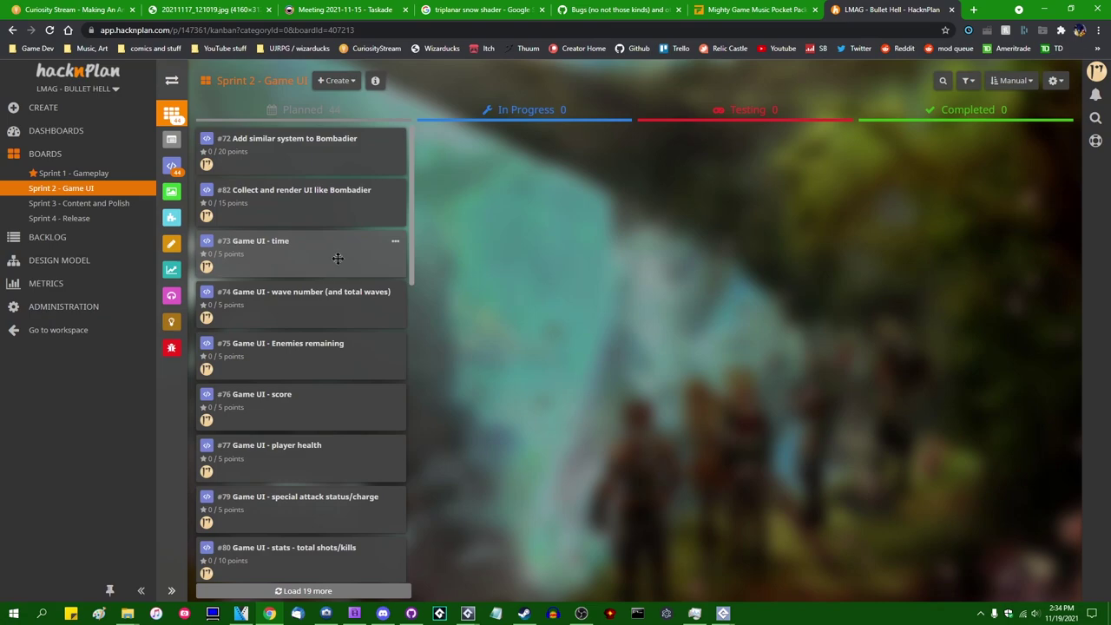
pyautogui.scroll(-1, 331, 308)
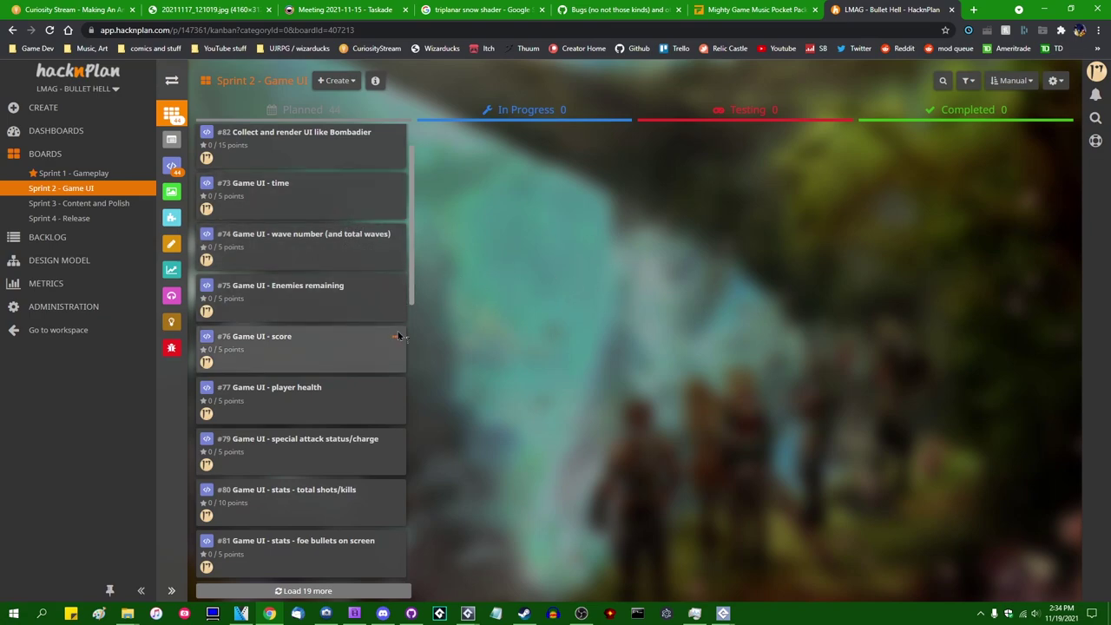
pyautogui.scroll(-1, 373, 347)
pyautogui.scroll(-6, 373, 354)
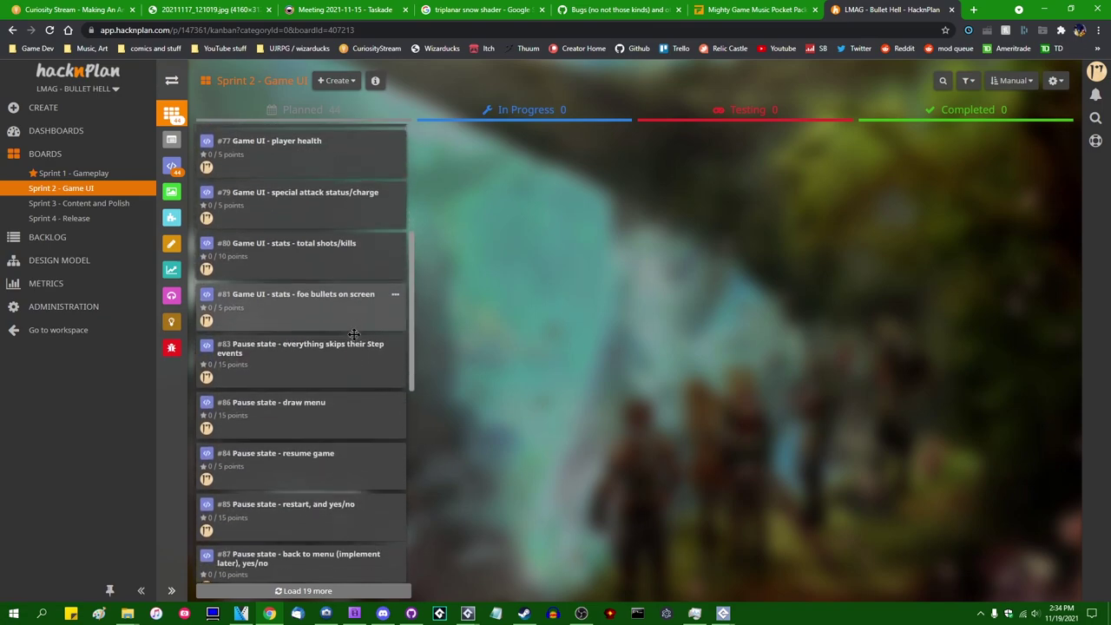
pyautogui.scroll(1, 357, 328)
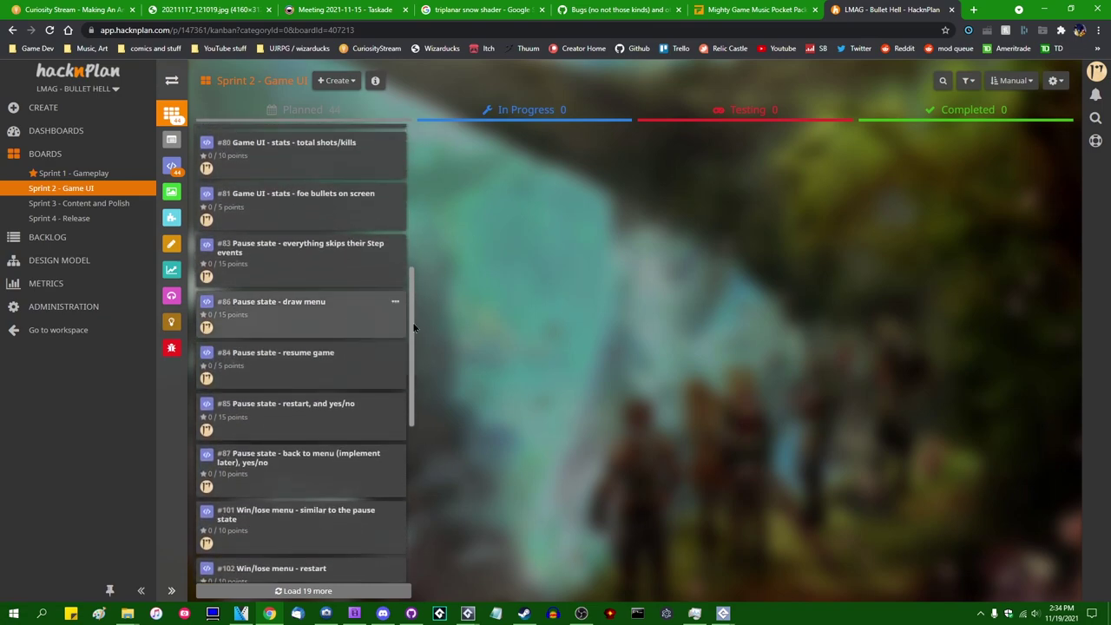
pyautogui.scroll(-2, 339, 325)
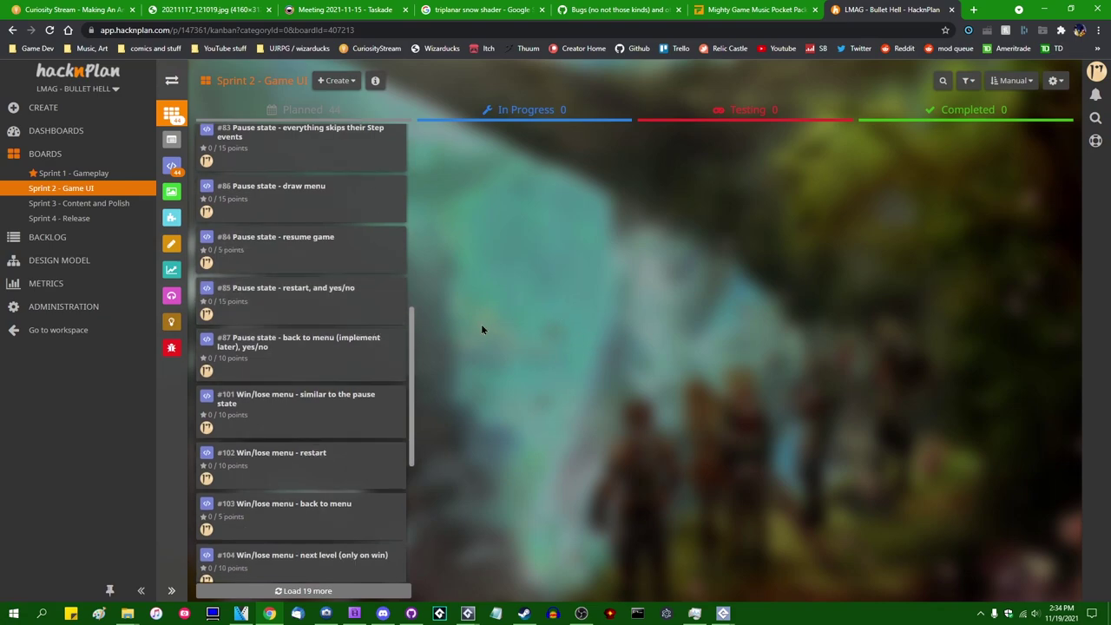
pyautogui.scroll(1, 328, 320)
pyautogui.scroll(-1, 328, 320)
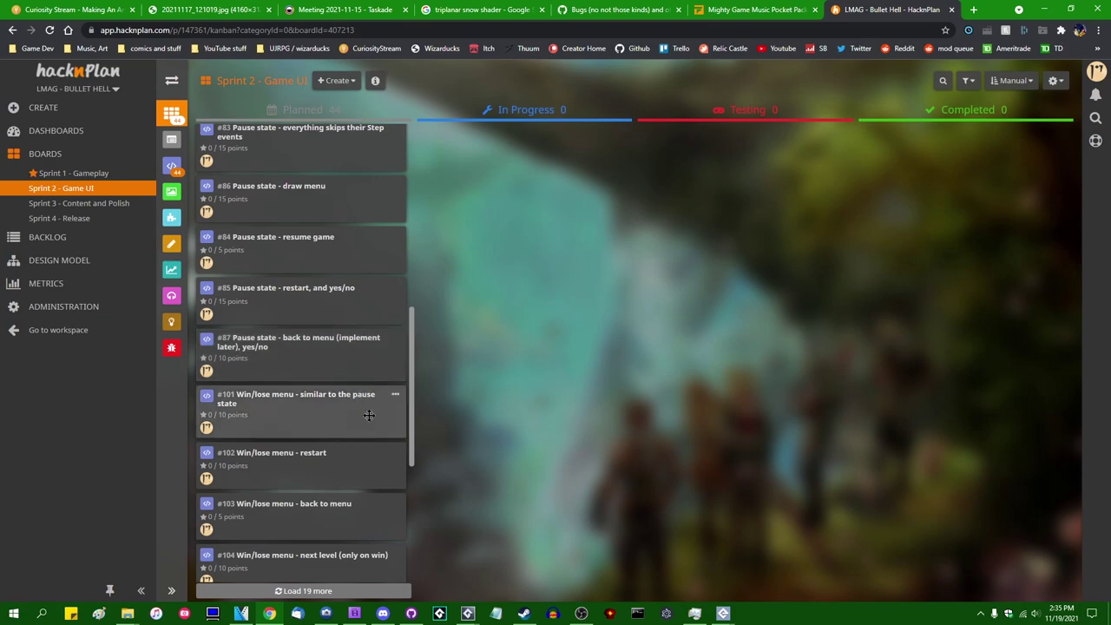
pyautogui.scroll(-1, 348, 347)
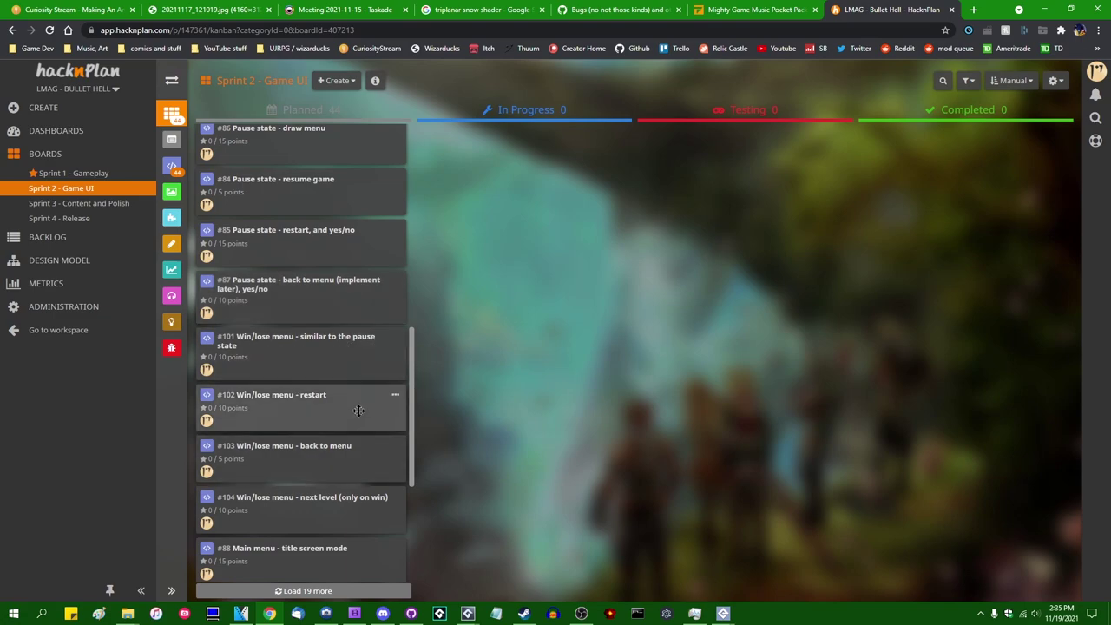
pyautogui.scroll(-5, 356, 399)
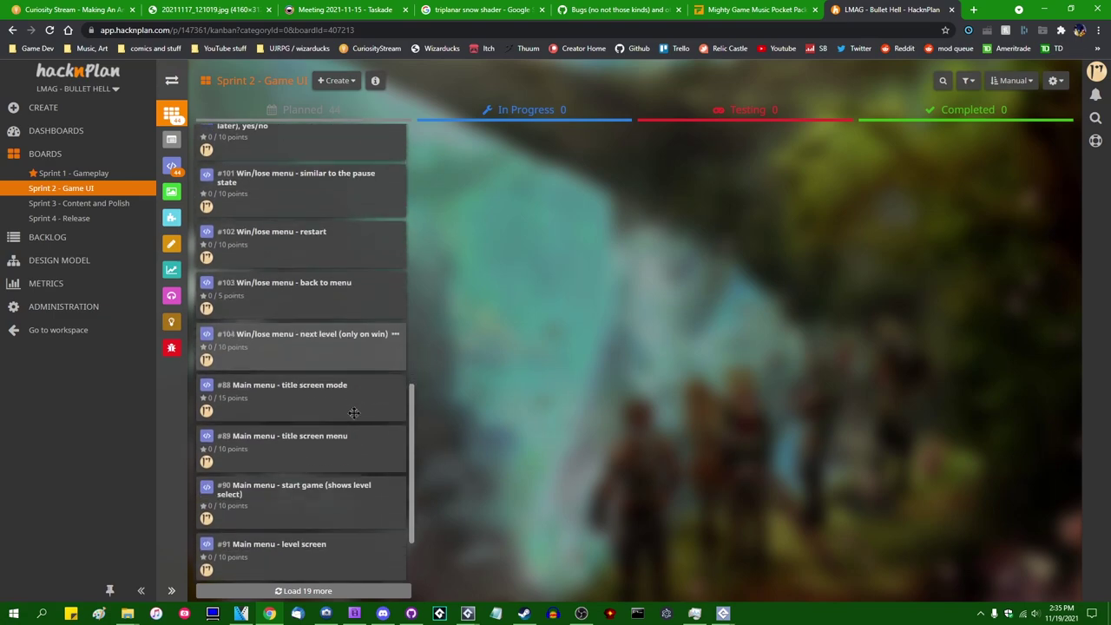
# Step: Load the 19 remaining Sprint 2 Planned cards and scroll down to Localization task #117
pyautogui.click(299, 591)
pyautogui.scroll(-2, 387, 409)
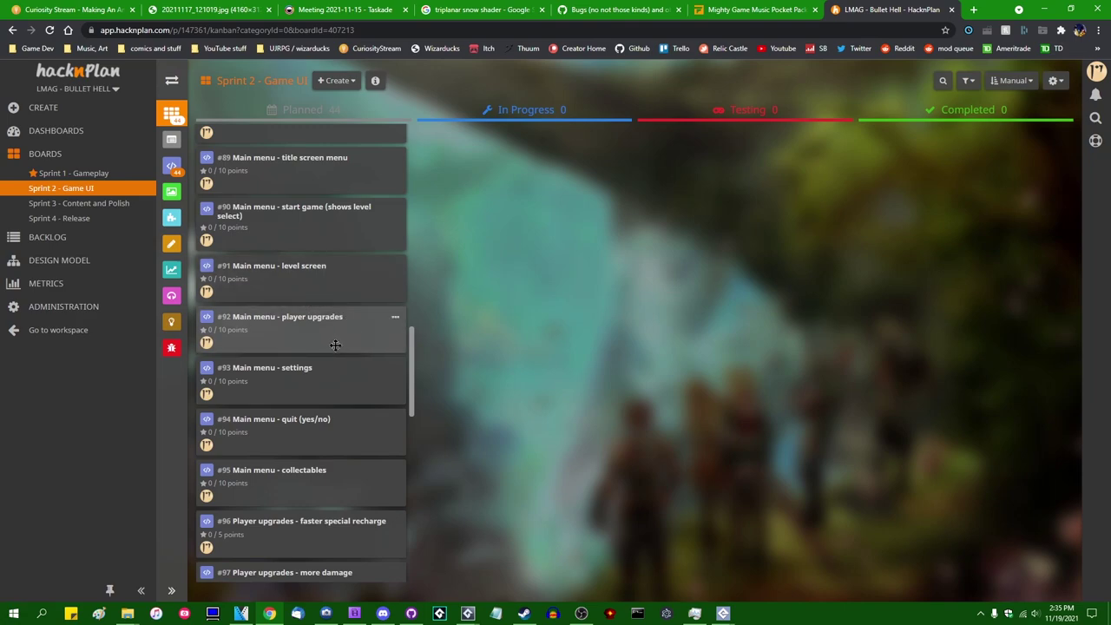
pyautogui.scroll(-2, 352, 395)
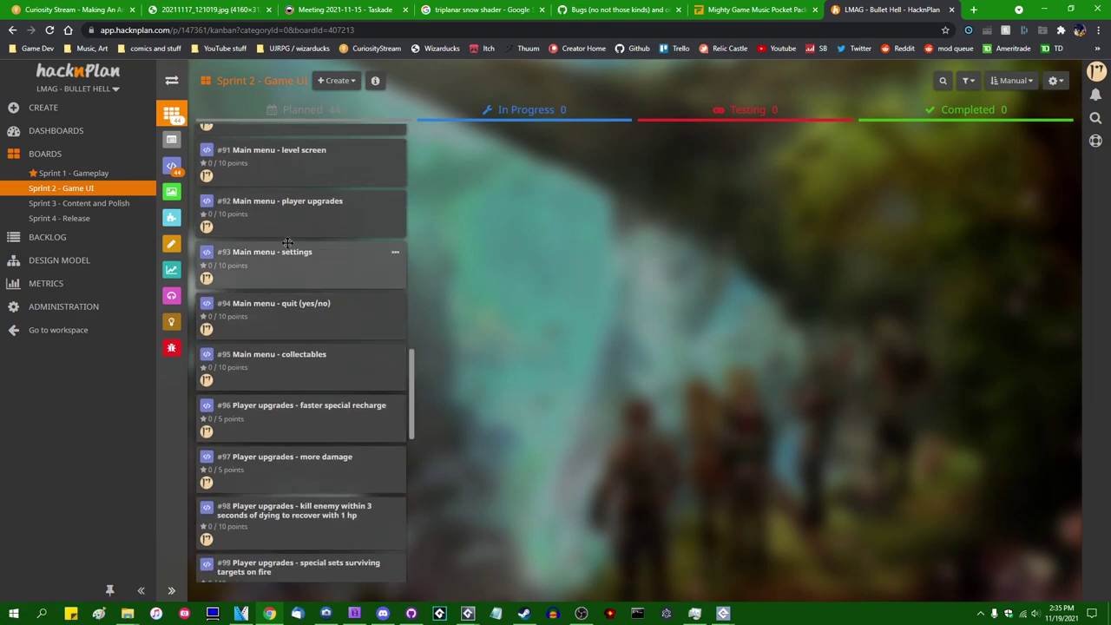
pyautogui.scroll(2, 343, 260)
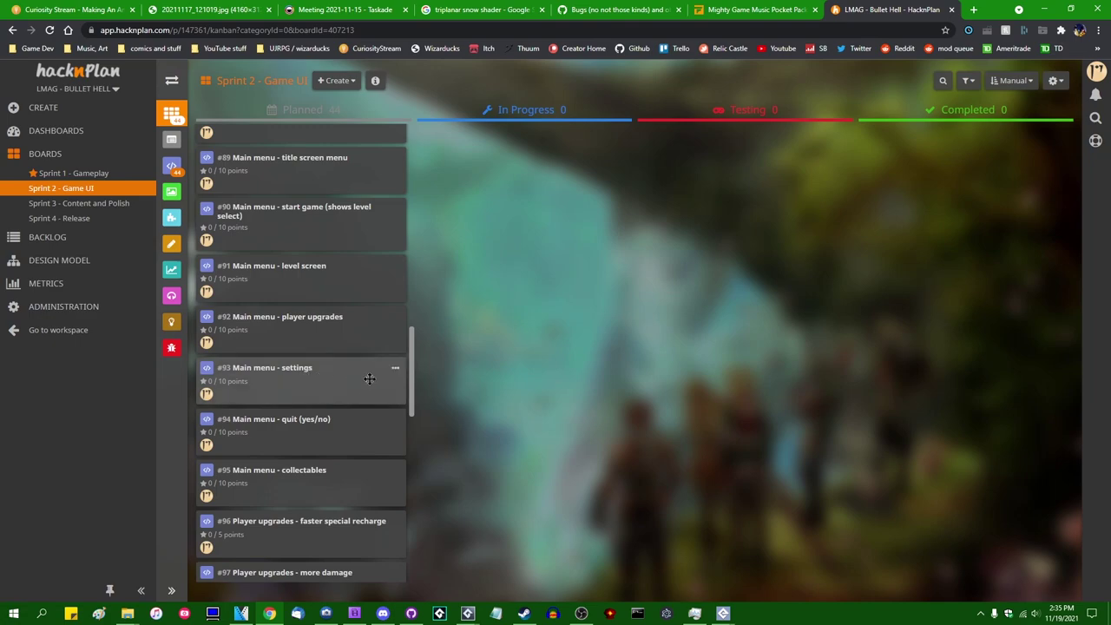
pyautogui.scroll(-2, 326, 391)
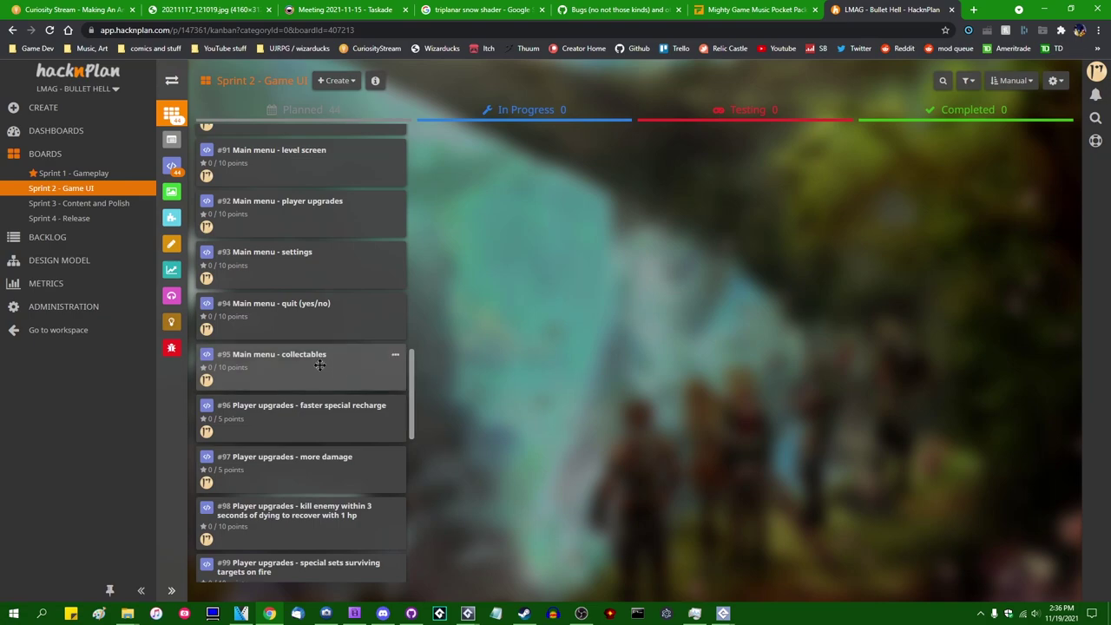
pyautogui.scroll(-4, 322, 380)
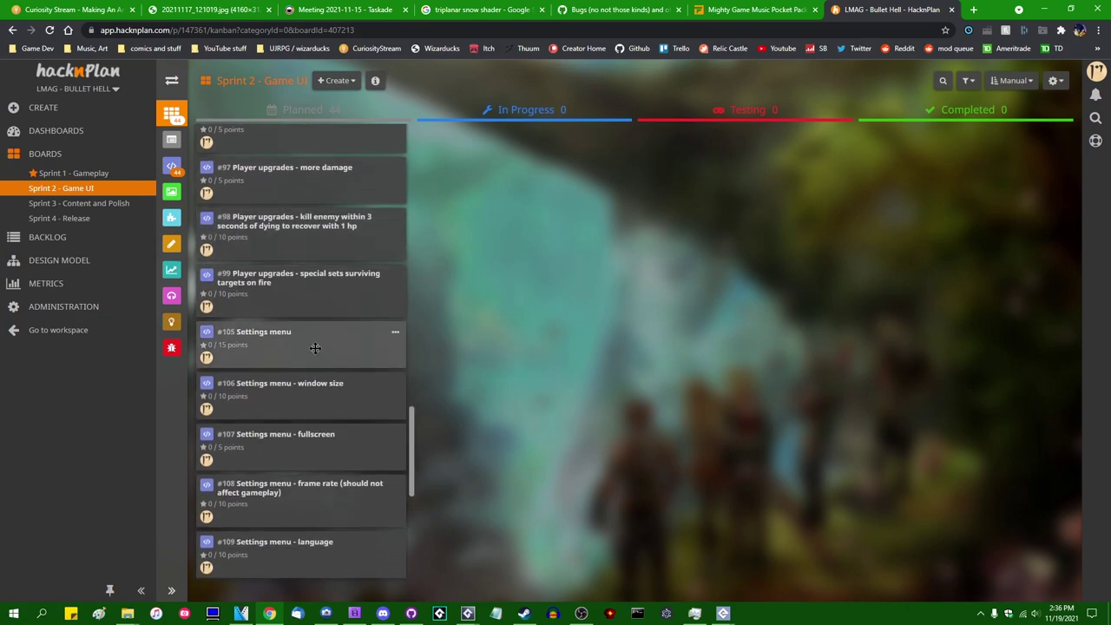
pyautogui.scroll(3, 322, 362)
pyautogui.scroll(-3, 300, 347)
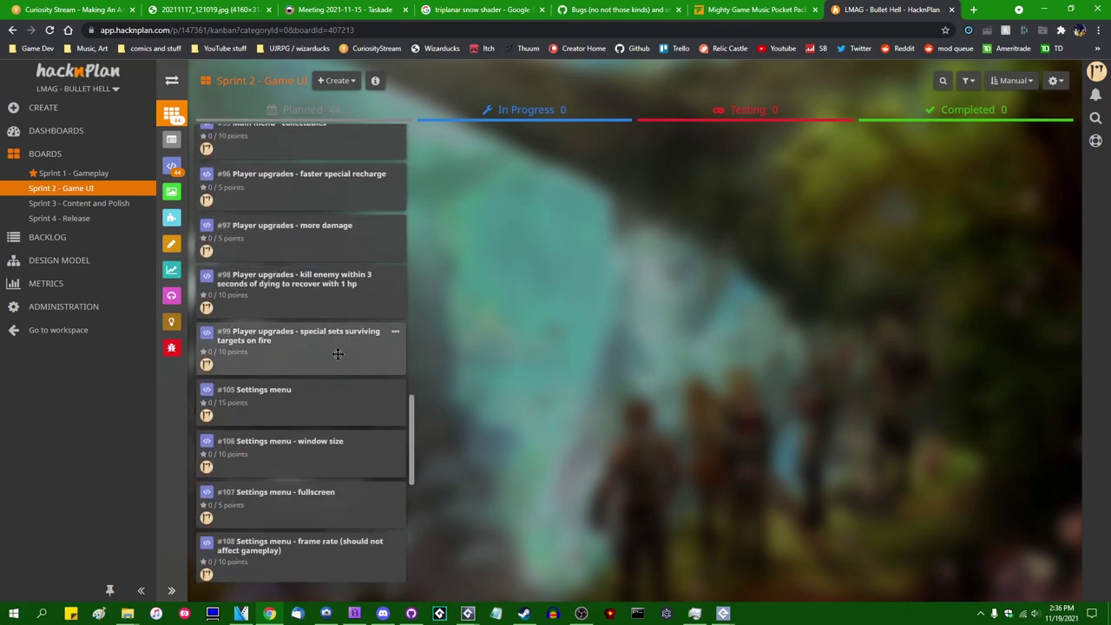
pyautogui.scroll(1, 290, 341)
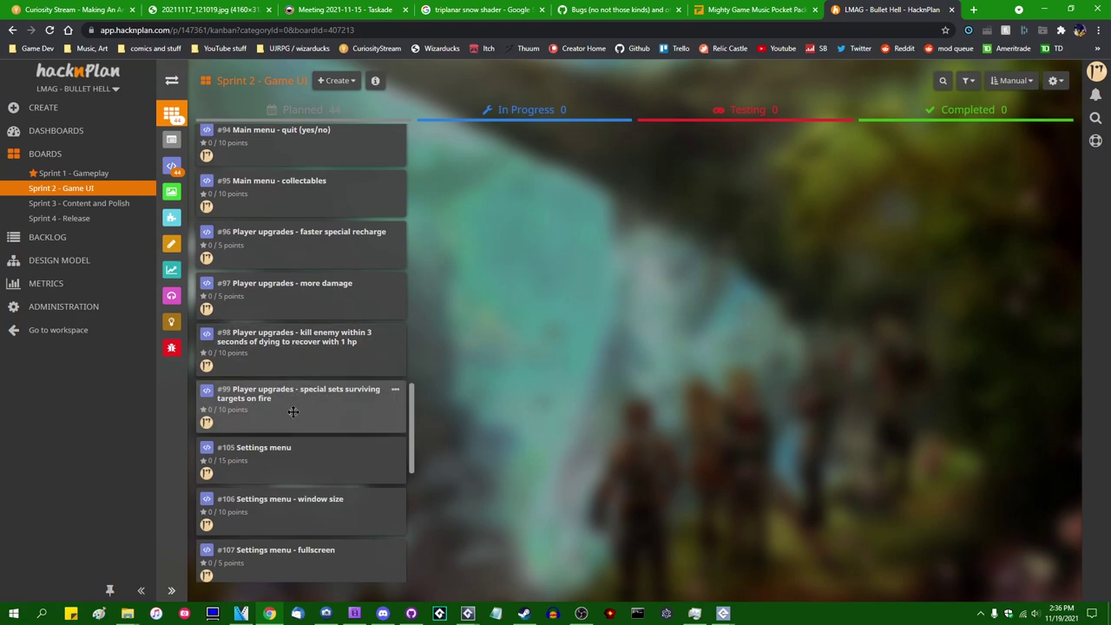
pyautogui.scroll(-6, 283, 418)
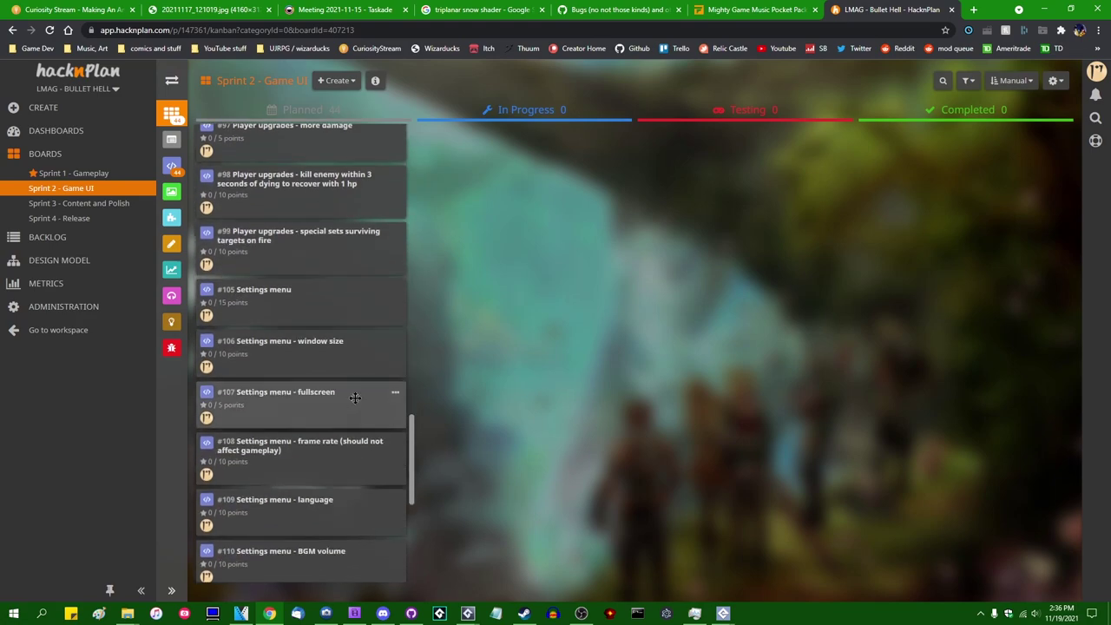
pyautogui.scroll(-2, 315, 305)
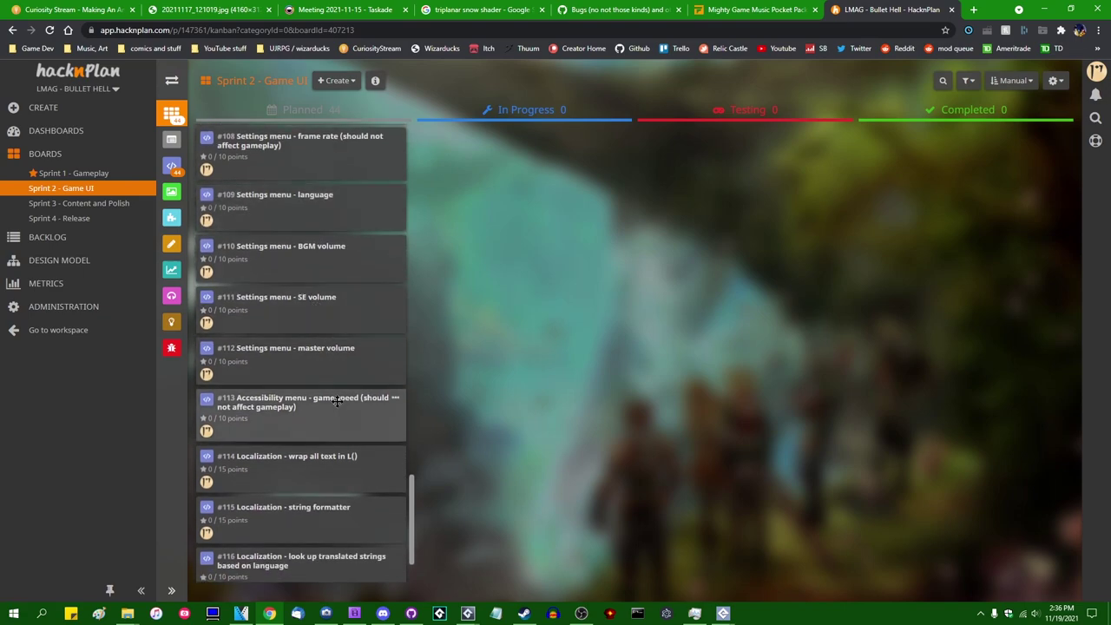
pyautogui.scroll(4, 334, 382)
pyautogui.scroll(-2, 364, 408)
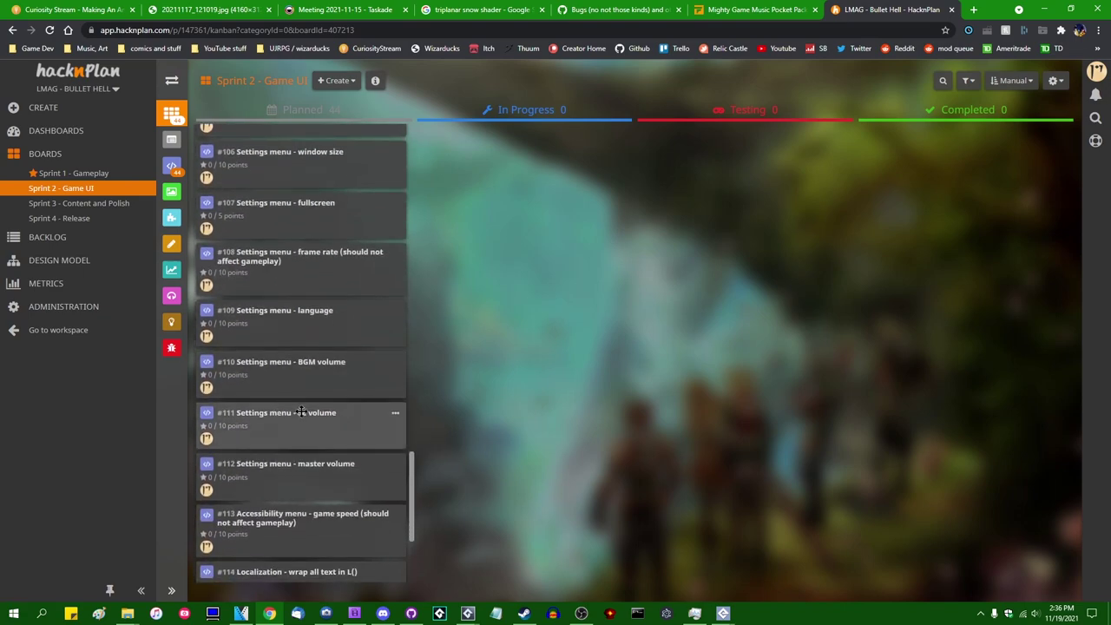
pyautogui.scroll(-1, 354, 495)
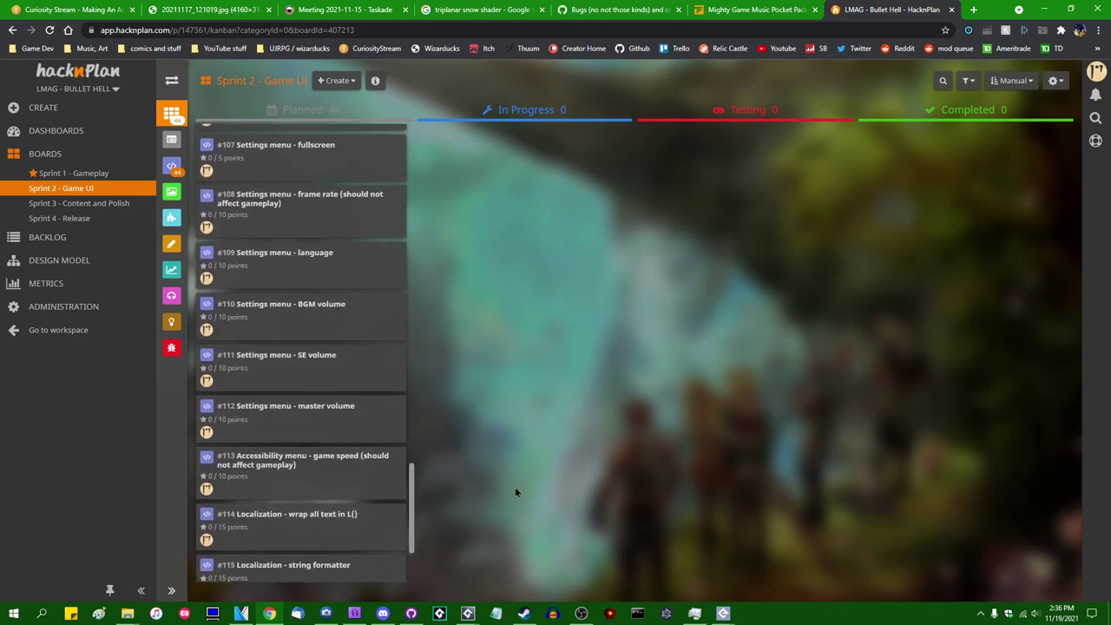
pyautogui.scroll(-3, 330, 393)
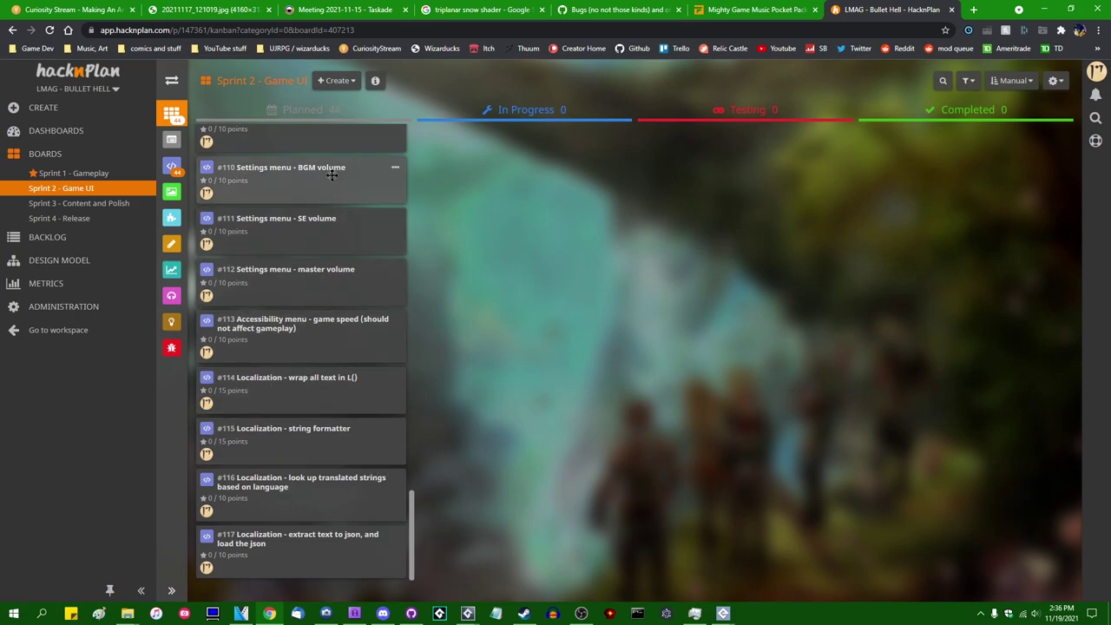
pyautogui.scroll(3, 332, 217)
# Step: Scroll the Sprint 2 Planned list, then switch to the Sprint 3 - Content and Polish board
pyautogui.scroll(-3, 295, 373)
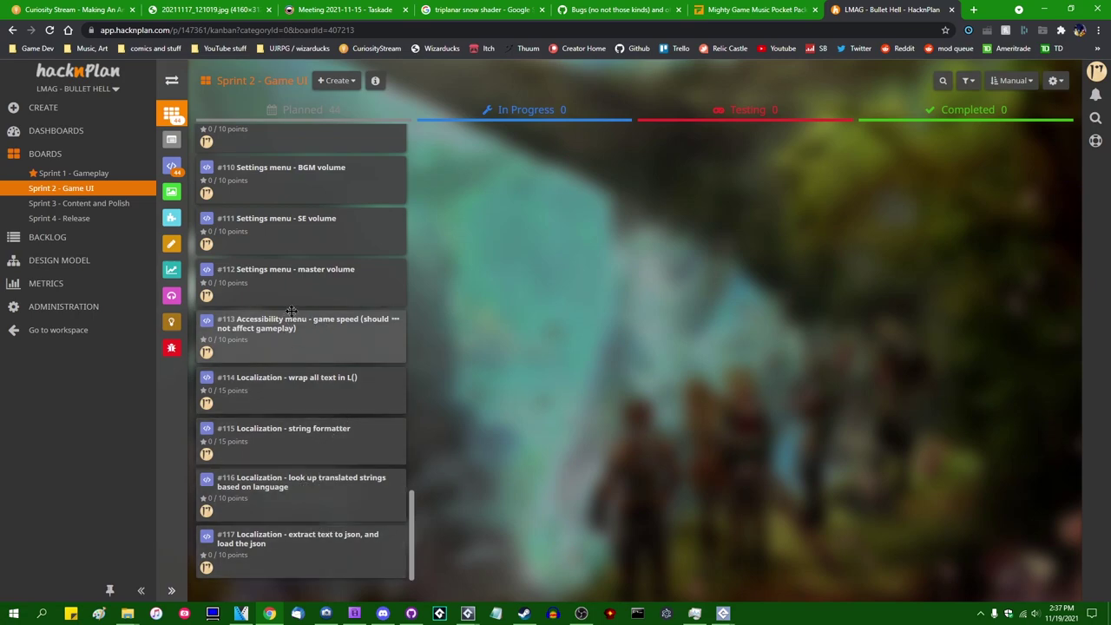
pyautogui.scroll(5, 368, 522)
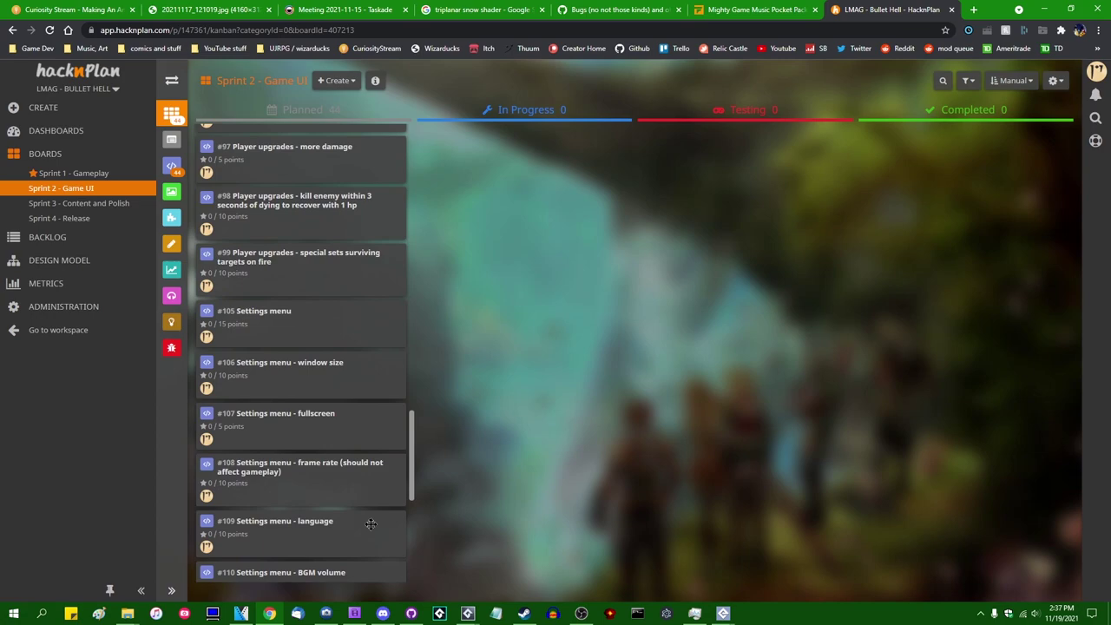
pyautogui.scroll(-5, 370, 527)
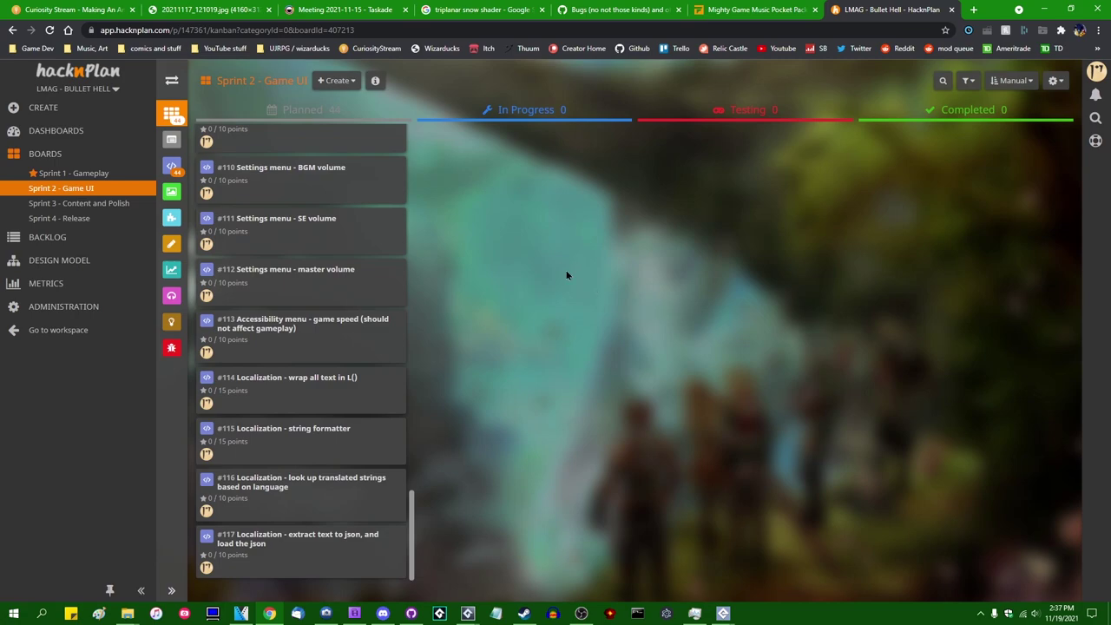
pyautogui.click(78, 203)
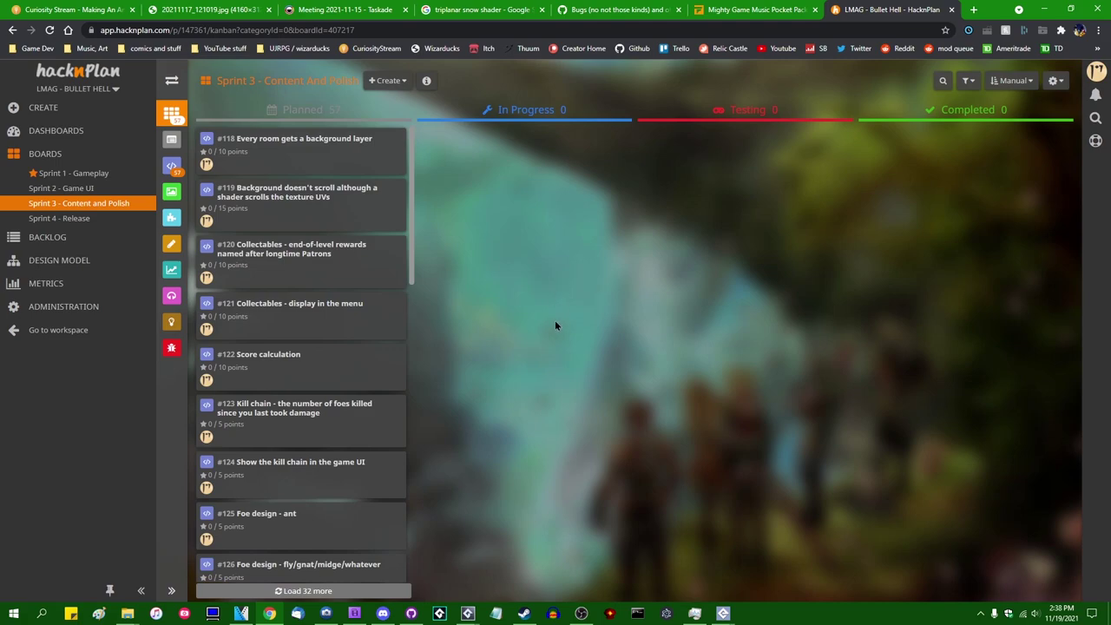
pyautogui.scroll(-1, 336, 270)
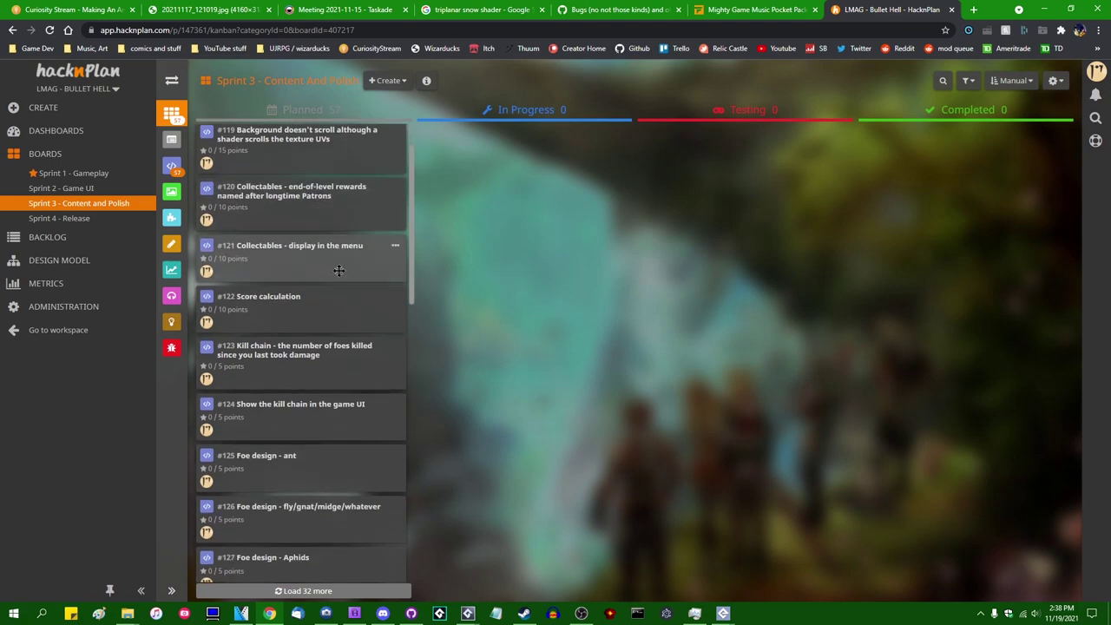
pyautogui.scroll(-1, 331, 287)
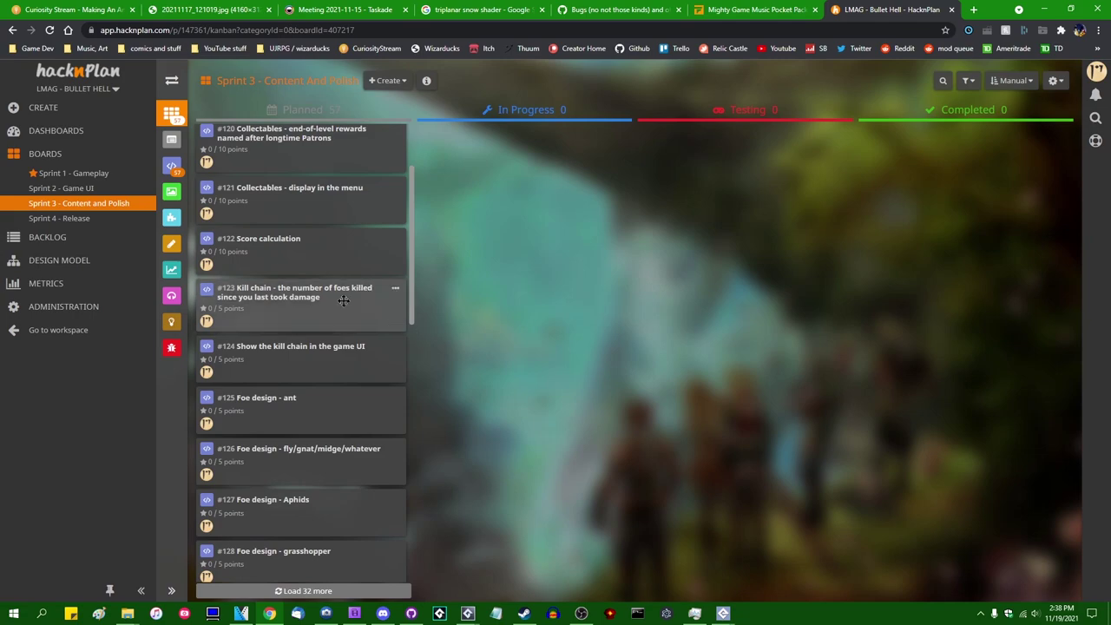
pyautogui.scroll(-2, 338, 297)
pyautogui.scroll(4, 335, 296)
pyautogui.scroll(-3, 365, 325)
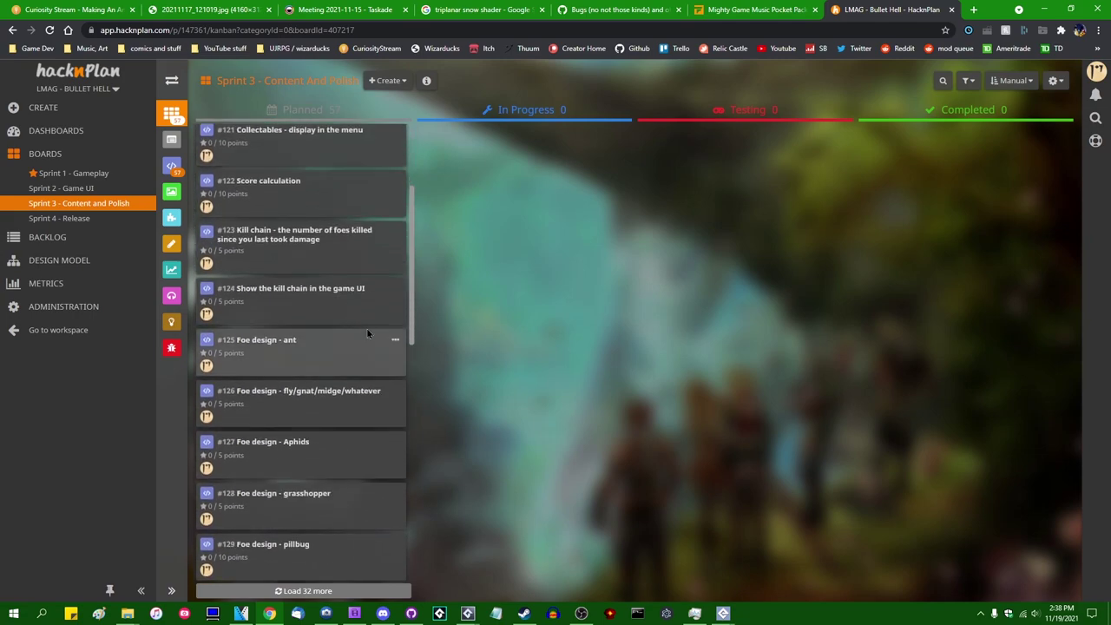
pyautogui.scroll(3, 349, 334)
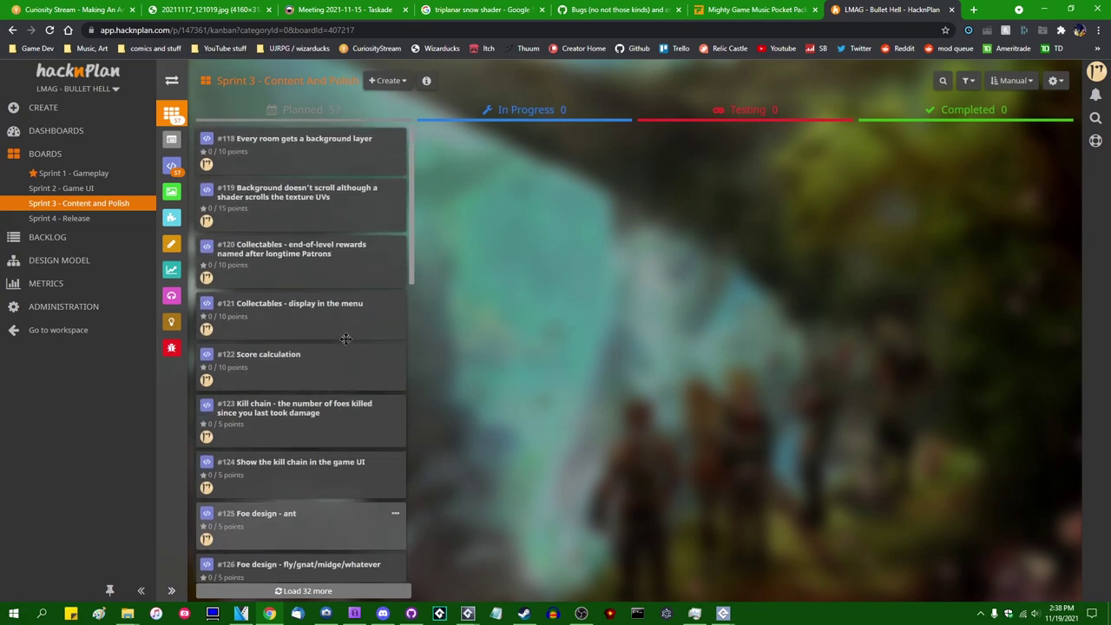
pyautogui.scroll(-2, 365, 408)
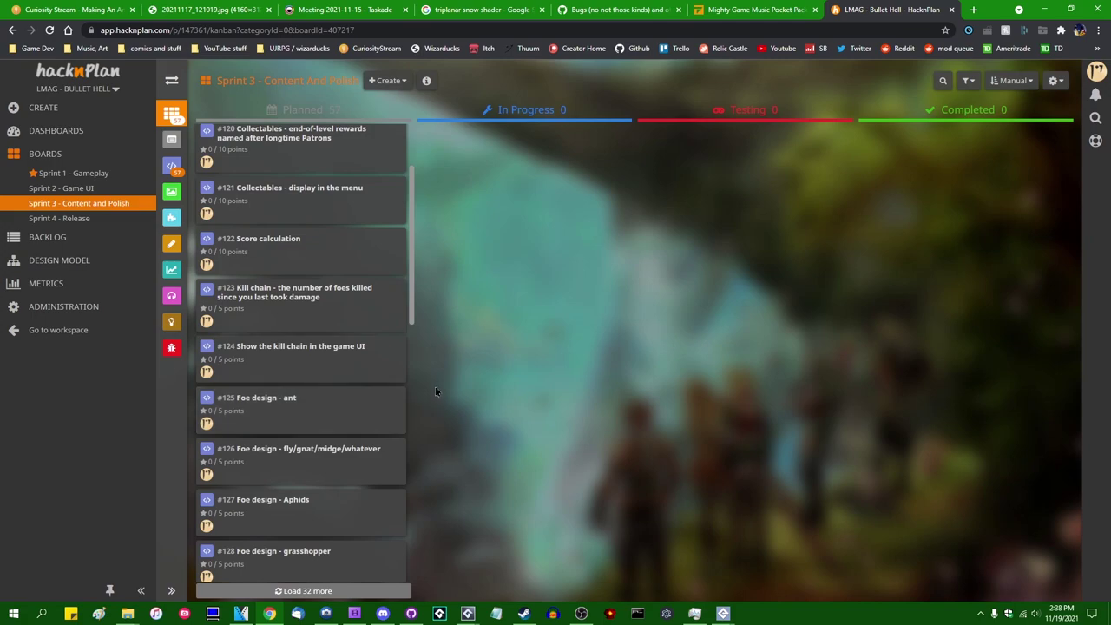
pyautogui.scroll(-2, 347, 297)
pyautogui.scroll(1, 347, 295)
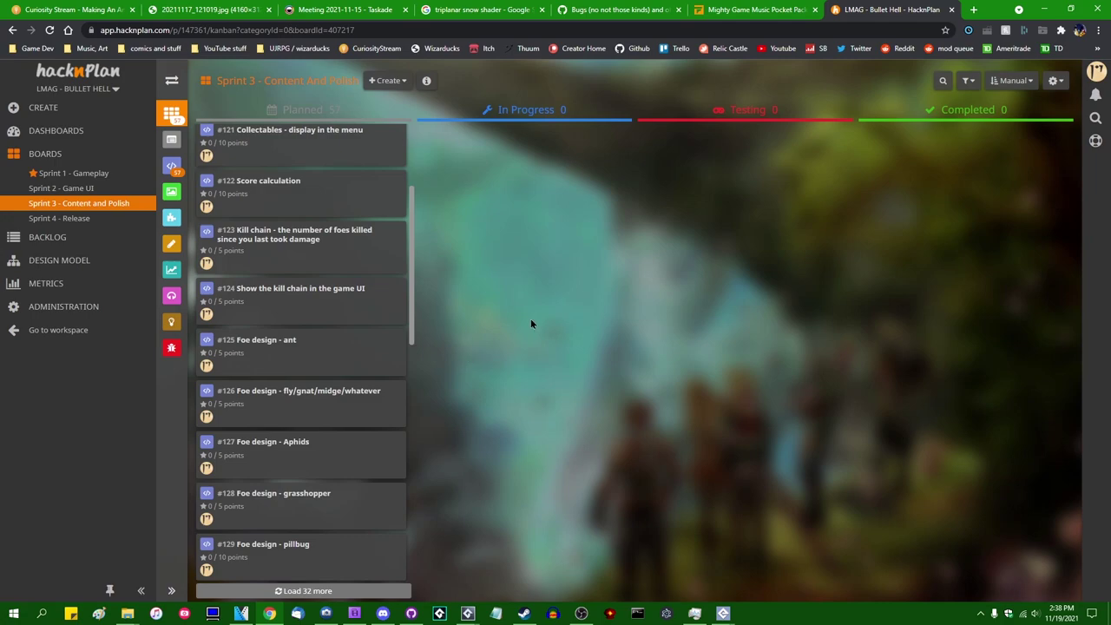
pyautogui.scroll(-2, 347, 301)
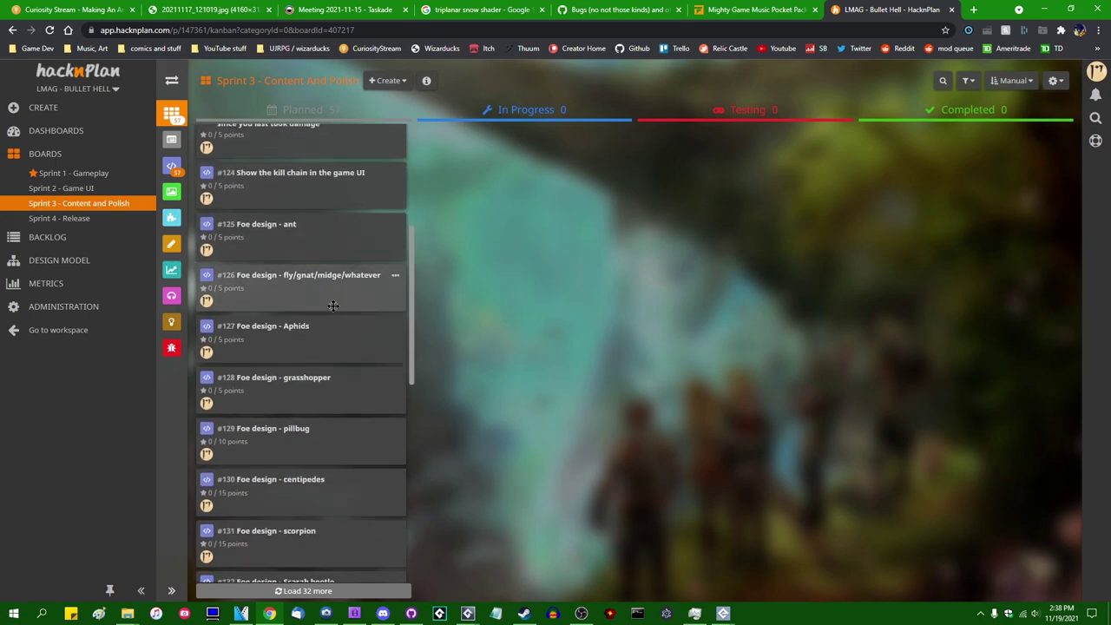
pyautogui.scroll(-1, 332, 305)
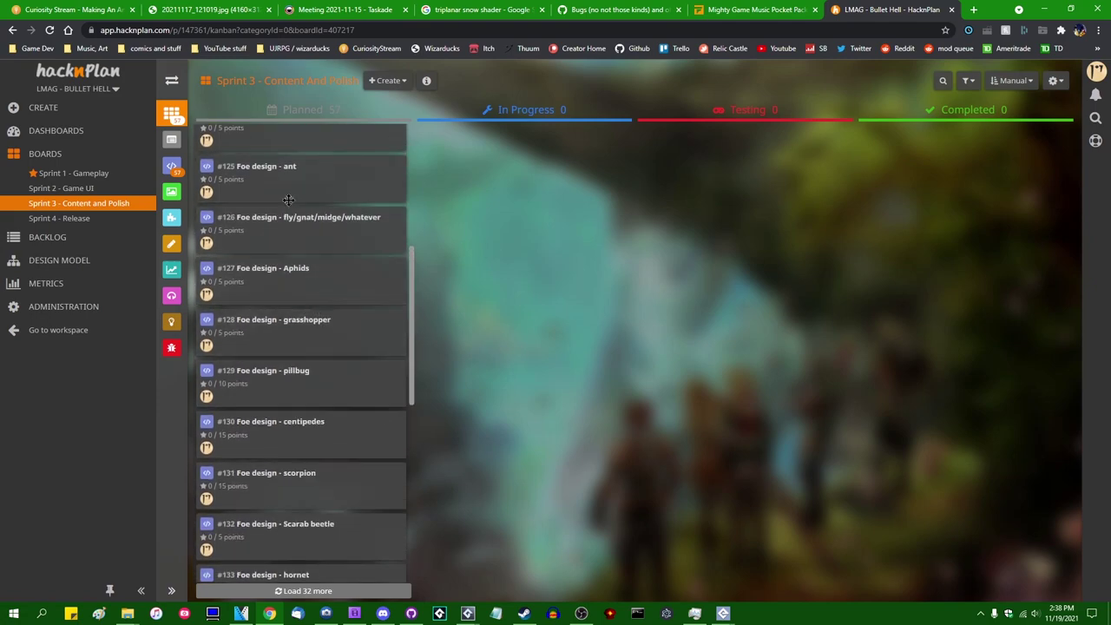
pyautogui.click(335, 234)
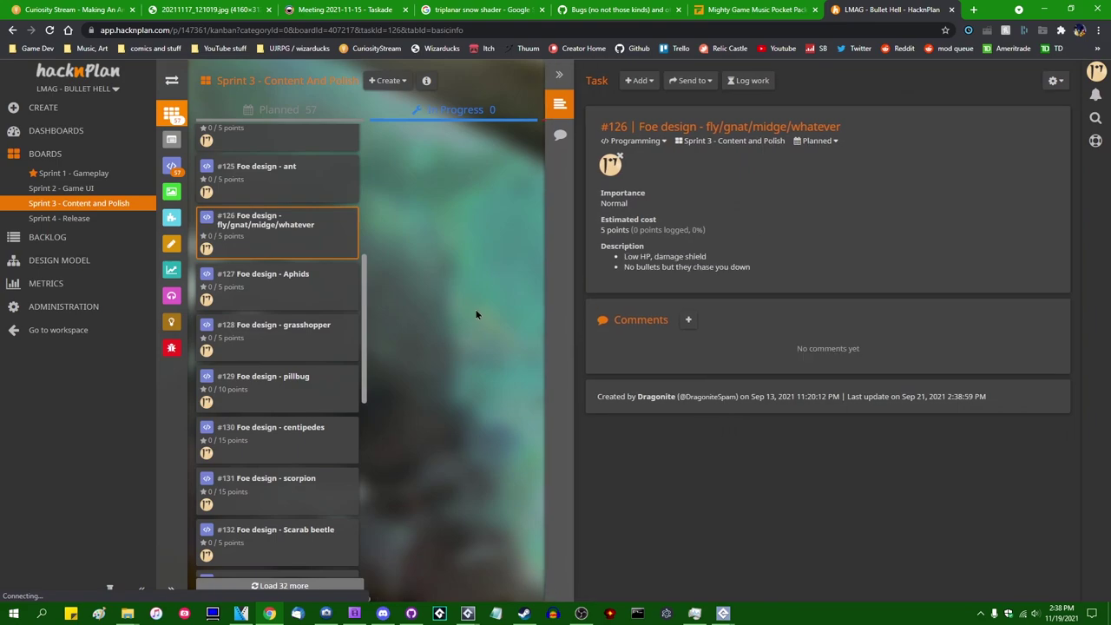
pyautogui.click(298, 297)
pyautogui.click(250, 347)
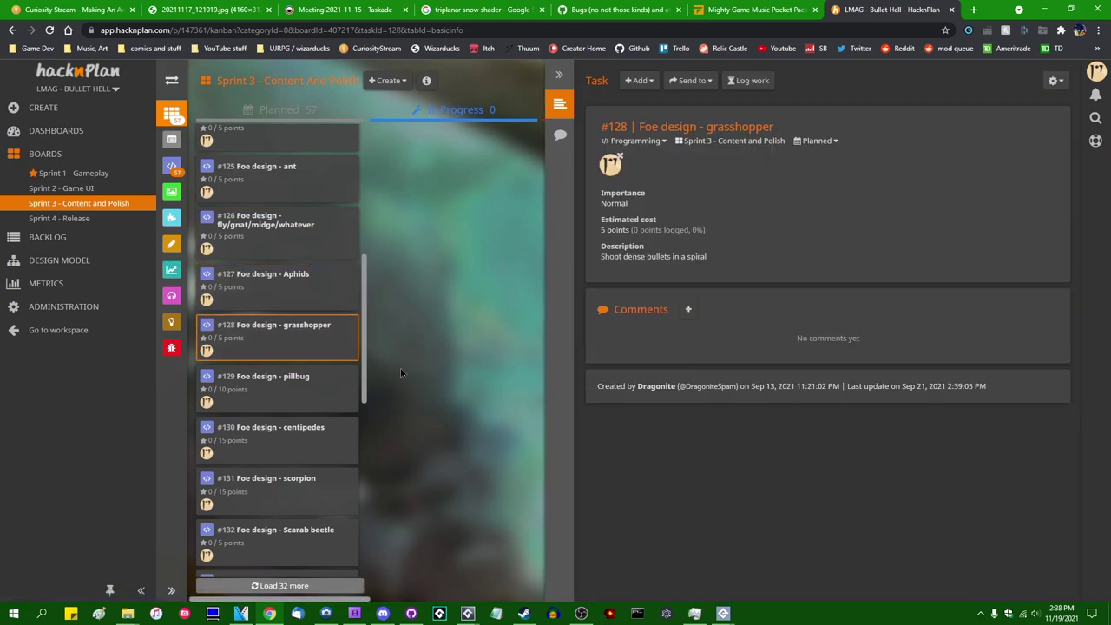
pyautogui.click(331, 409)
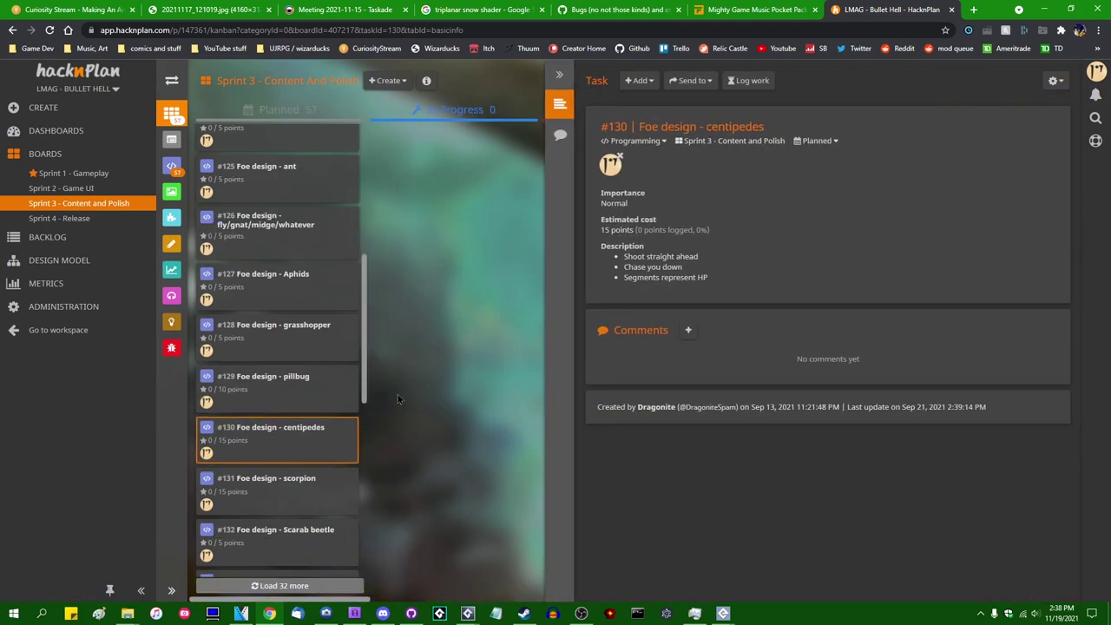
pyautogui.click(331, 411)
pyautogui.scroll(-1, 314, 368)
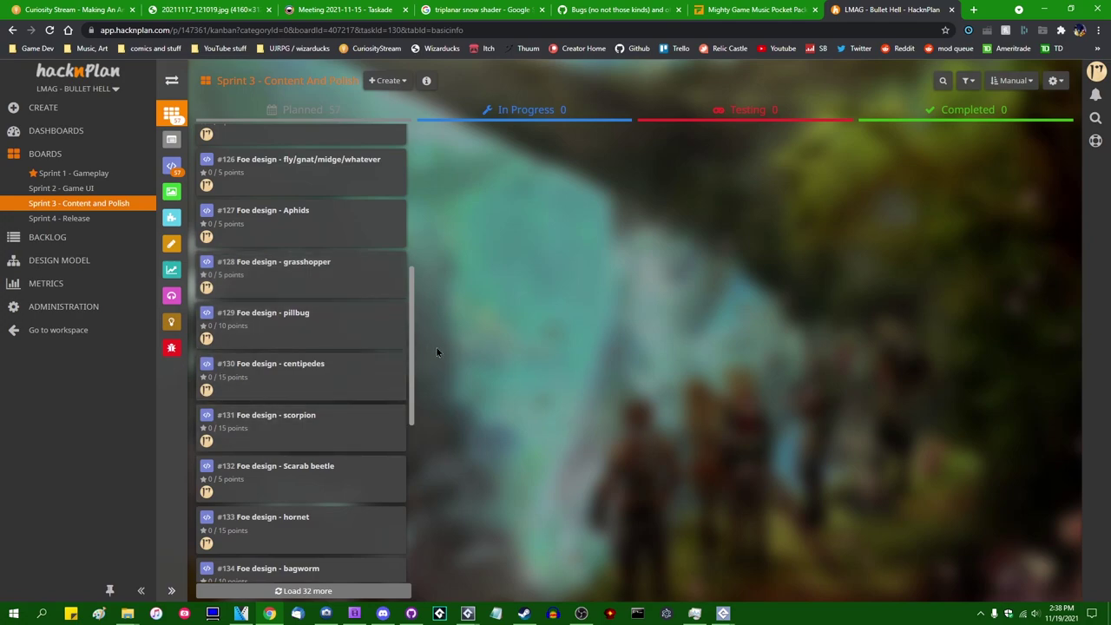
pyautogui.scroll(-5, 374, 382)
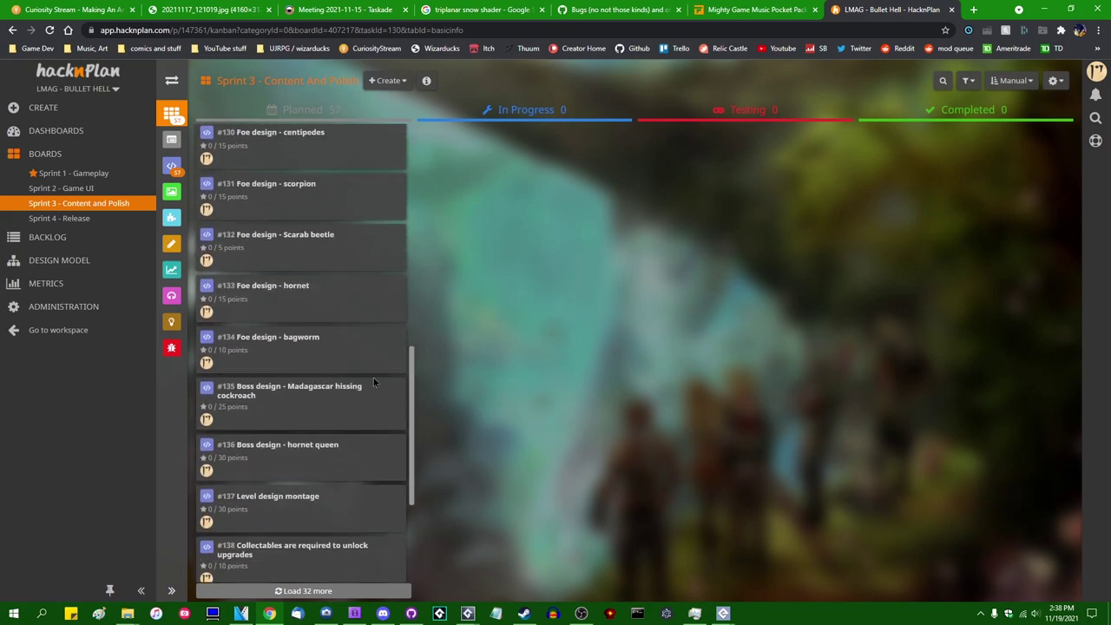
pyautogui.scroll(2, 364, 364)
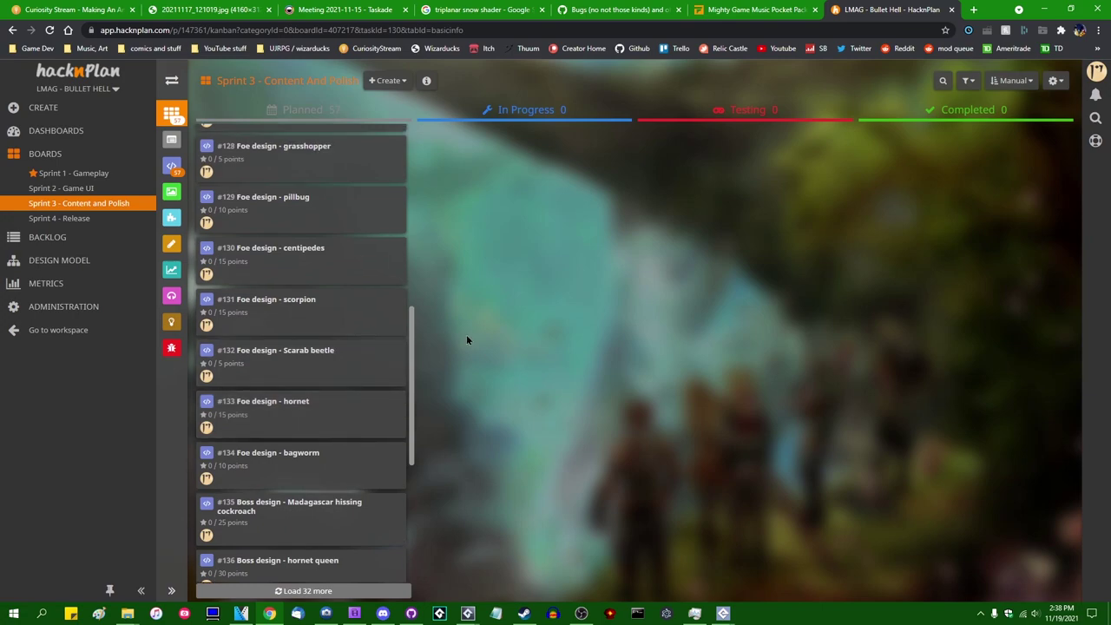
pyautogui.scroll(-1, 355, 360)
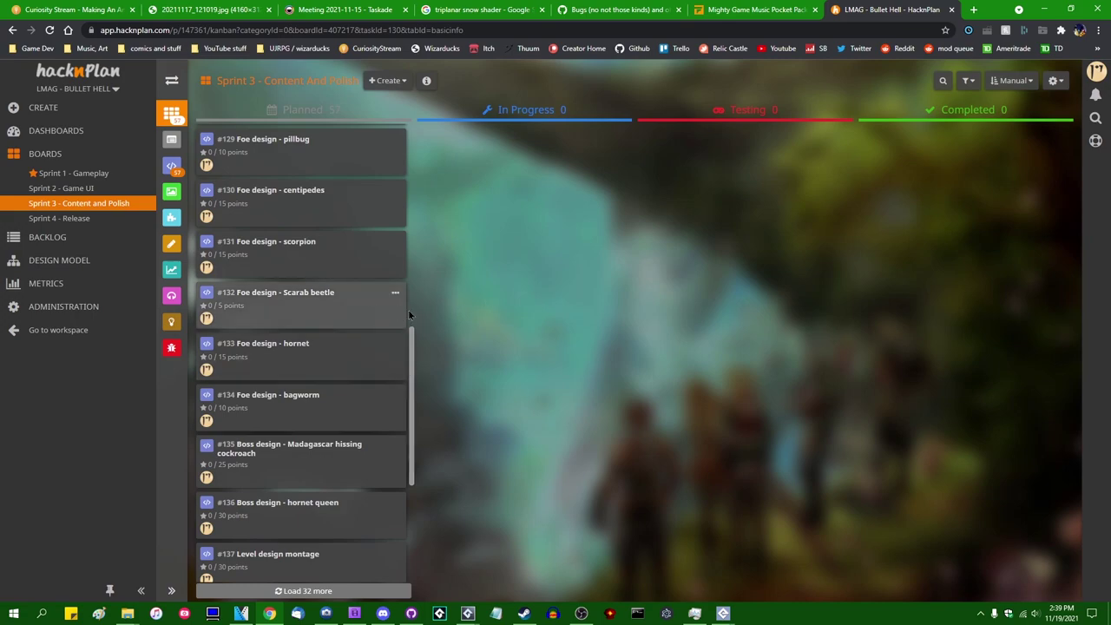
pyautogui.scroll(-2, 367, 373)
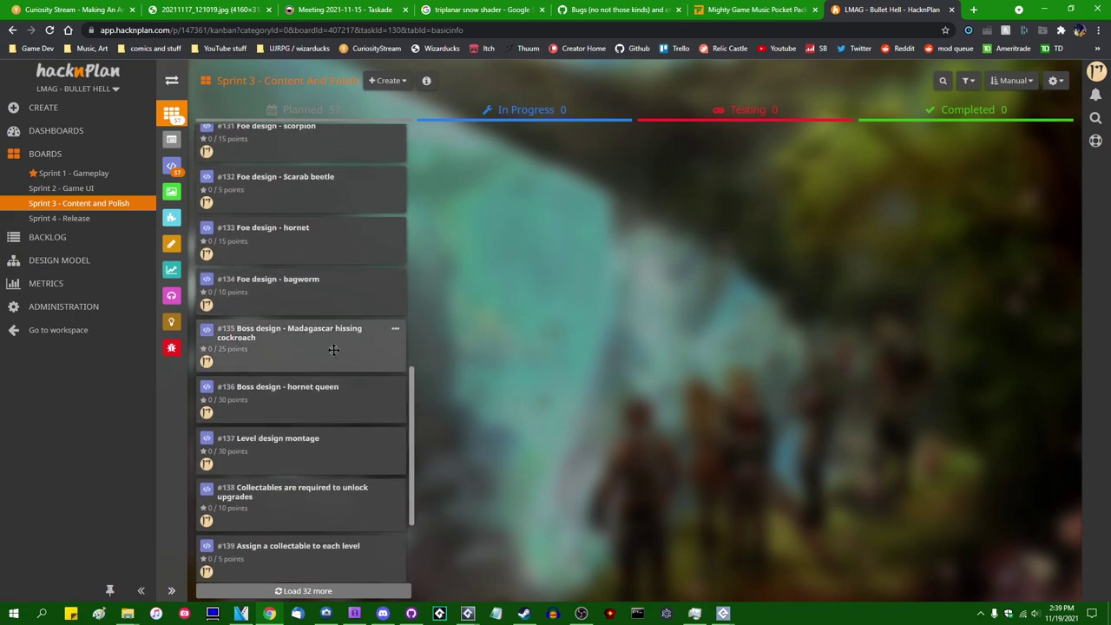
pyautogui.click(334, 353)
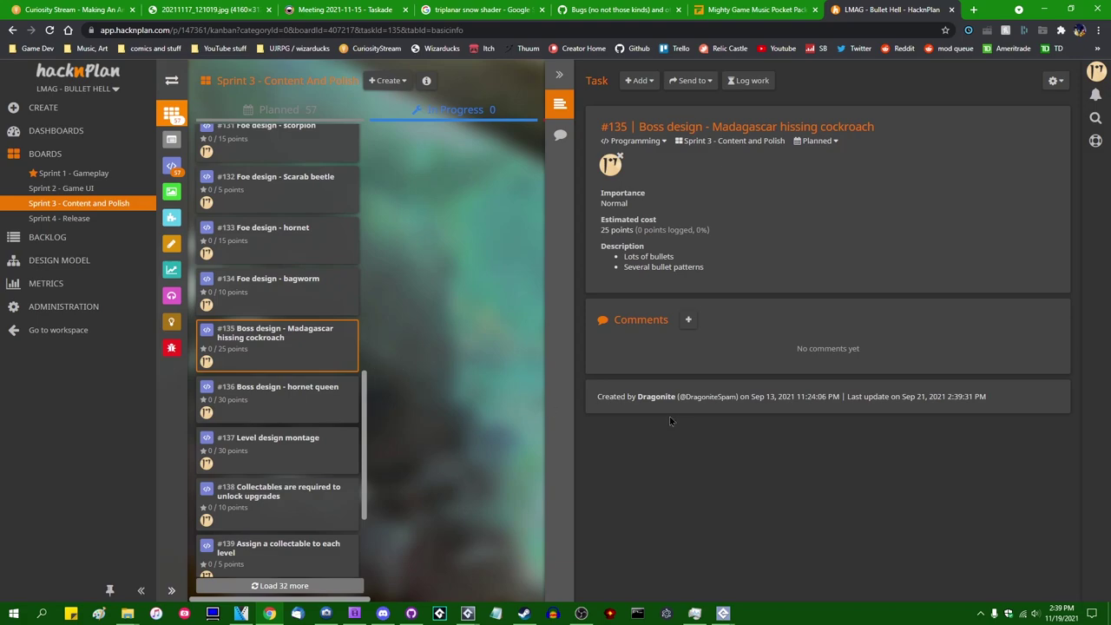
pyautogui.moveTo(607, 396); pyautogui.dragTo(1013, 391)
pyautogui.click(501, 363)
pyautogui.click(401, 359)
pyautogui.click(450, 364)
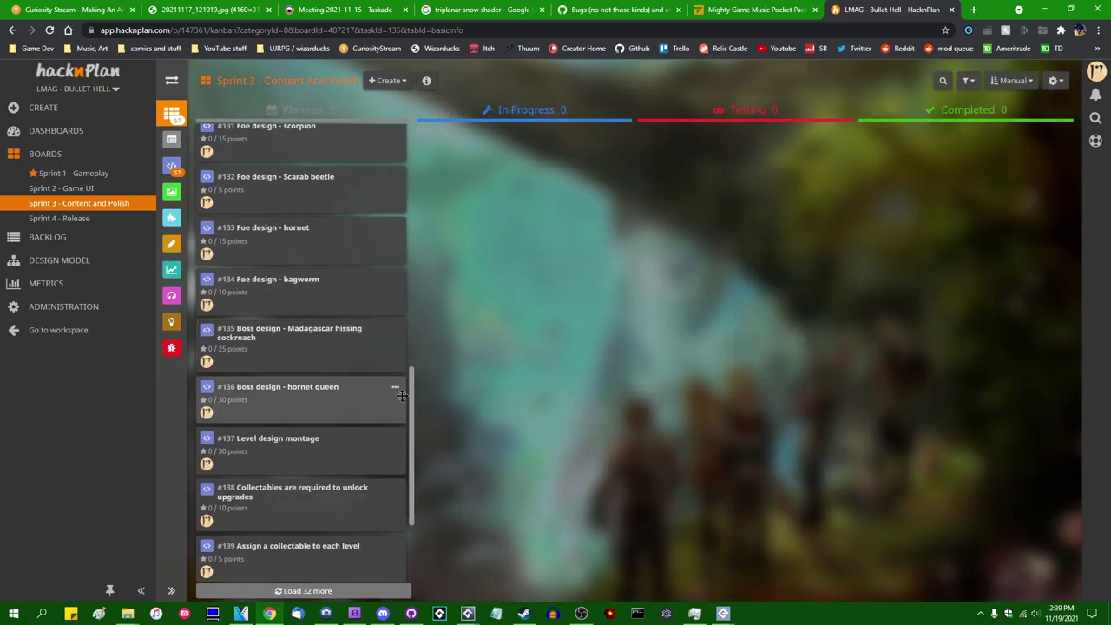
# Step: Open and close the details of the Level design montage task (#137)
pyautogui.scroll(-1, 349, 404)
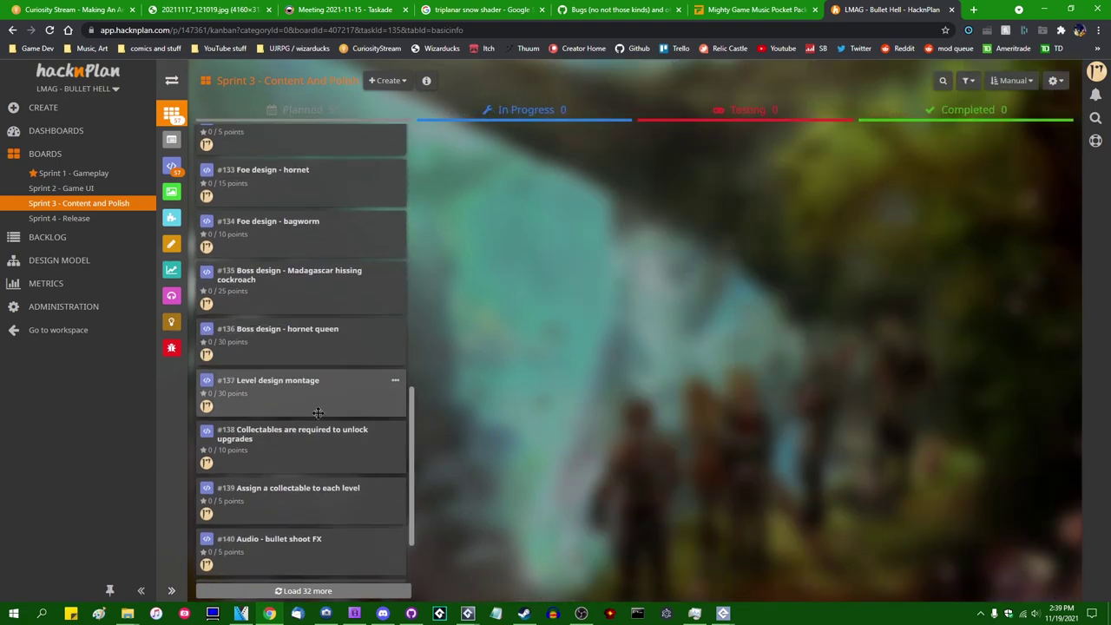
pyautogui.click(293, 401)
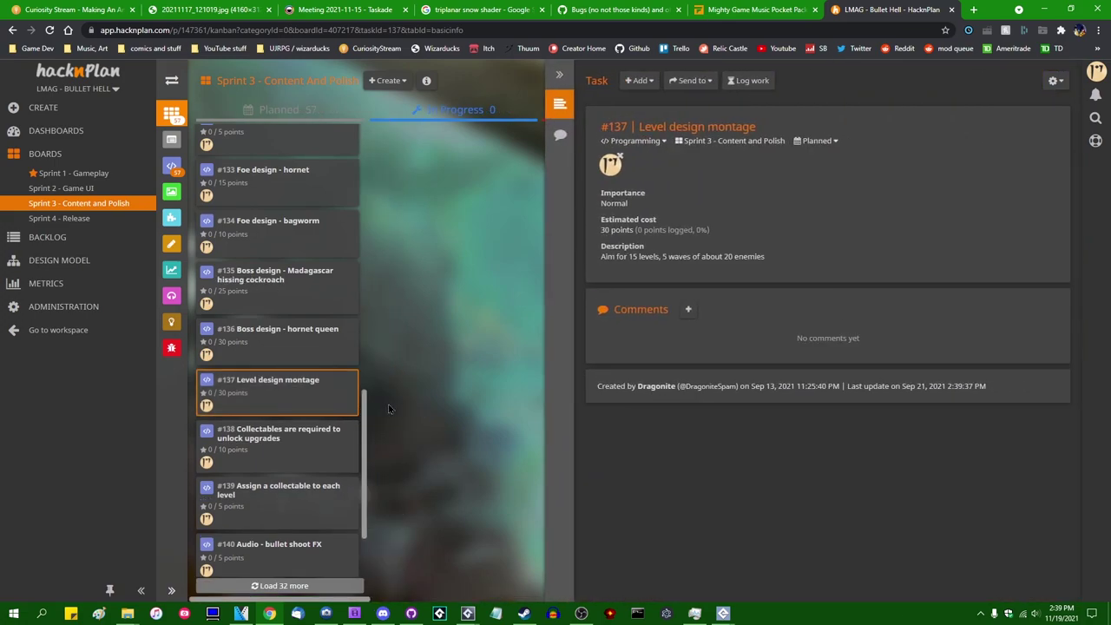
pyautogui.click(388, 409)
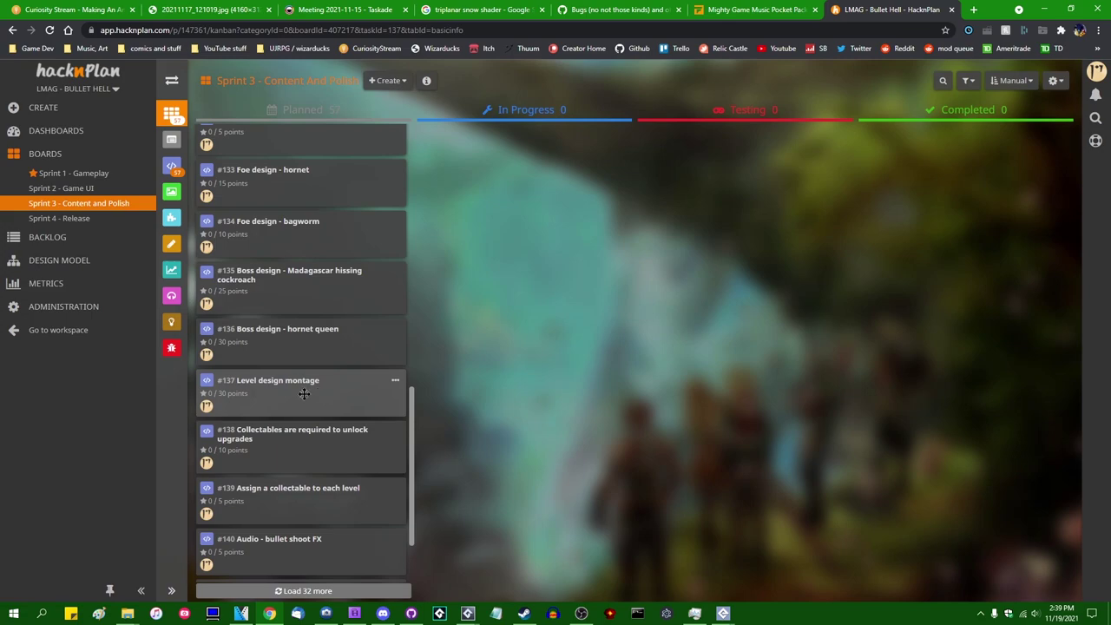
pyautogui.scroll(-2, 355, 392)
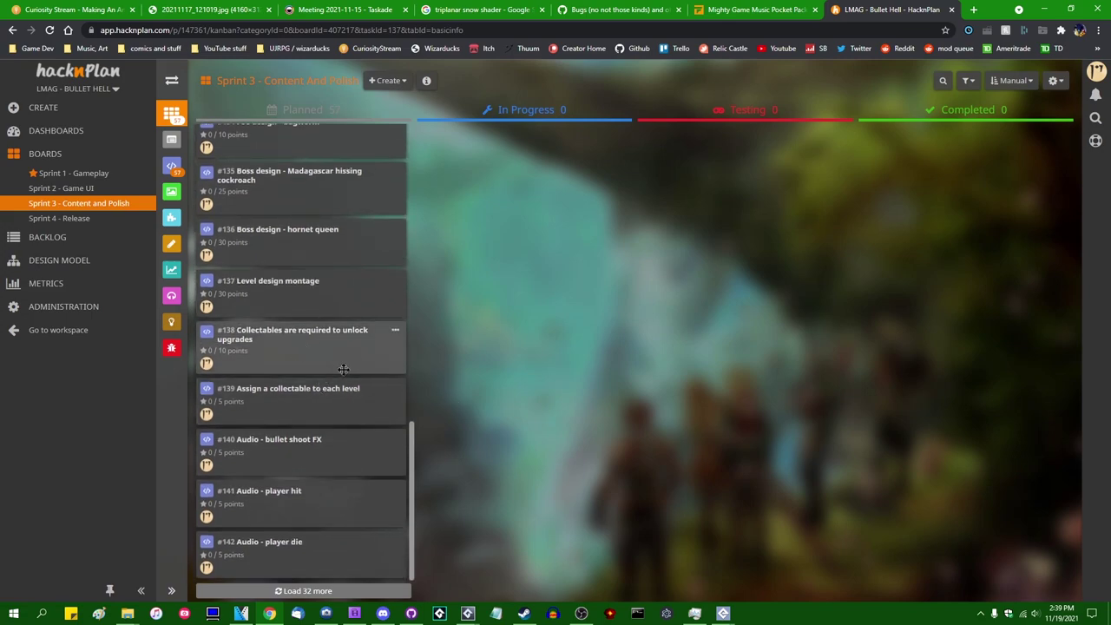
pyautogui.scroll(1, 317, 373)
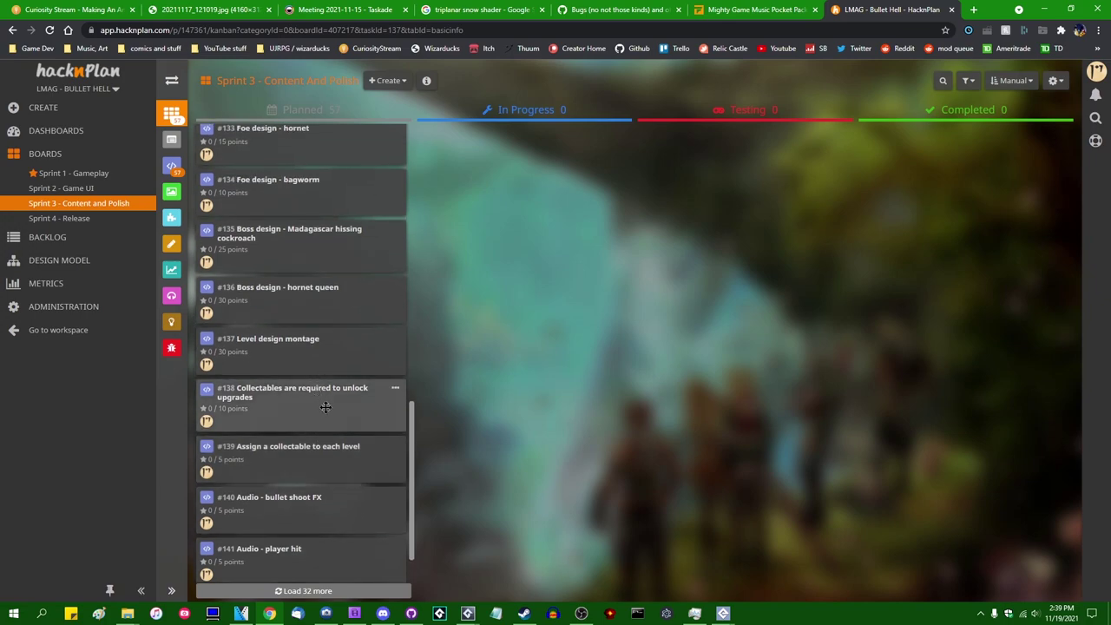
pyautogui.scroll(-1, 317, 403)
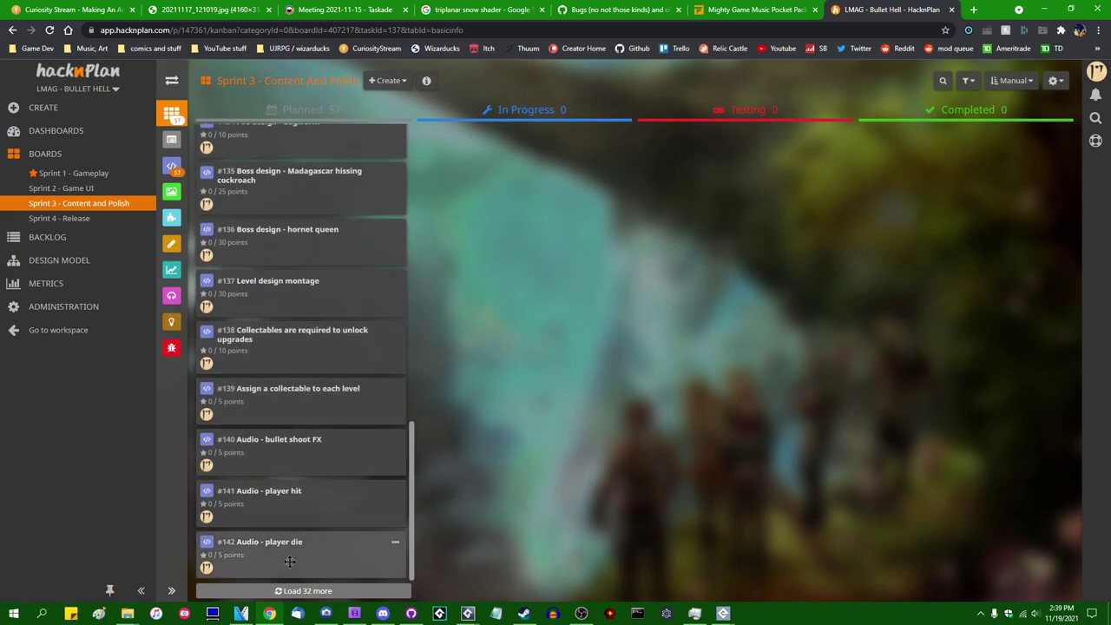
# Step: Load the 32 remaining Planned cards, scroll down to #174, then open the Sprint 4 - Release board
pyautogui.click(306, 591)
pyautogui.scroll(-3, 320, 409)
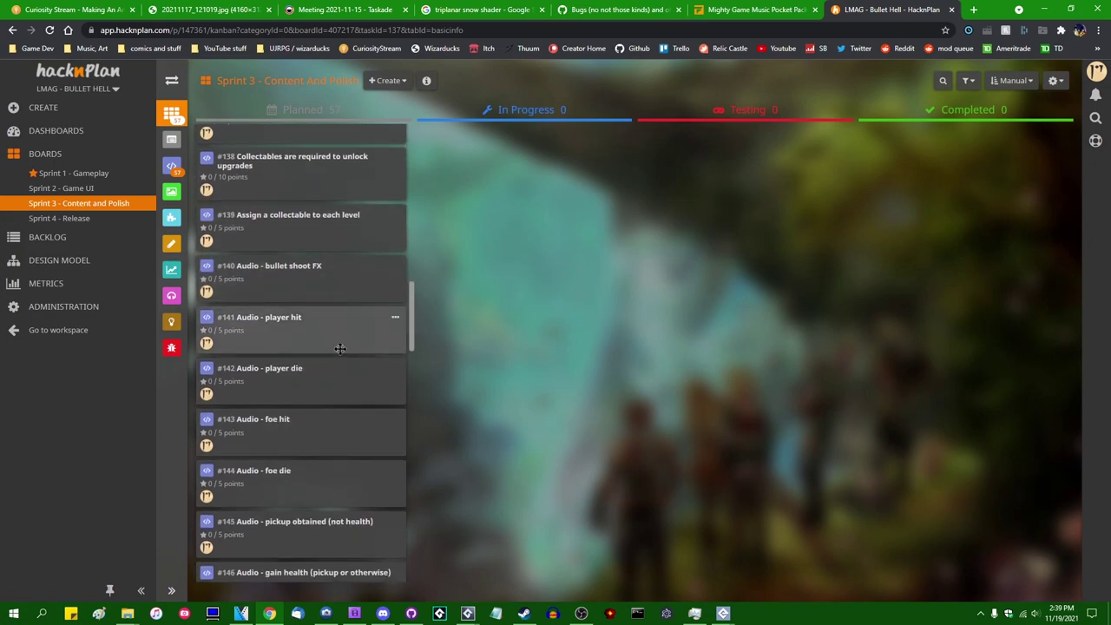
pyautogui.scroll(-3, 329, 408)
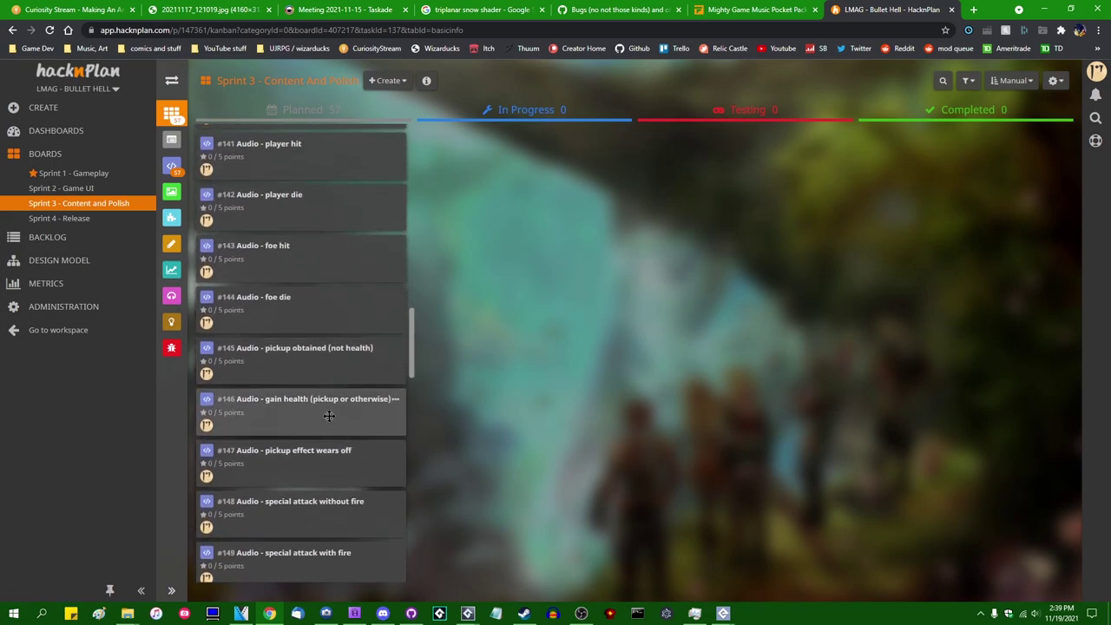
pyautogui.scroll(-2, 373, 377)
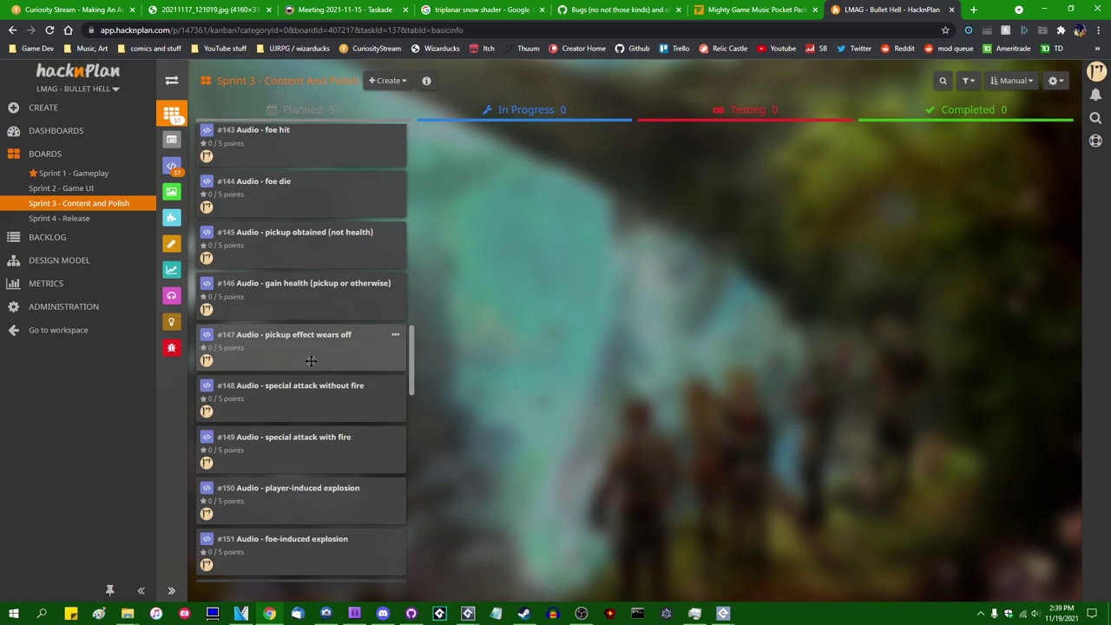
pyautogui.scroll(-5, 343, 357)
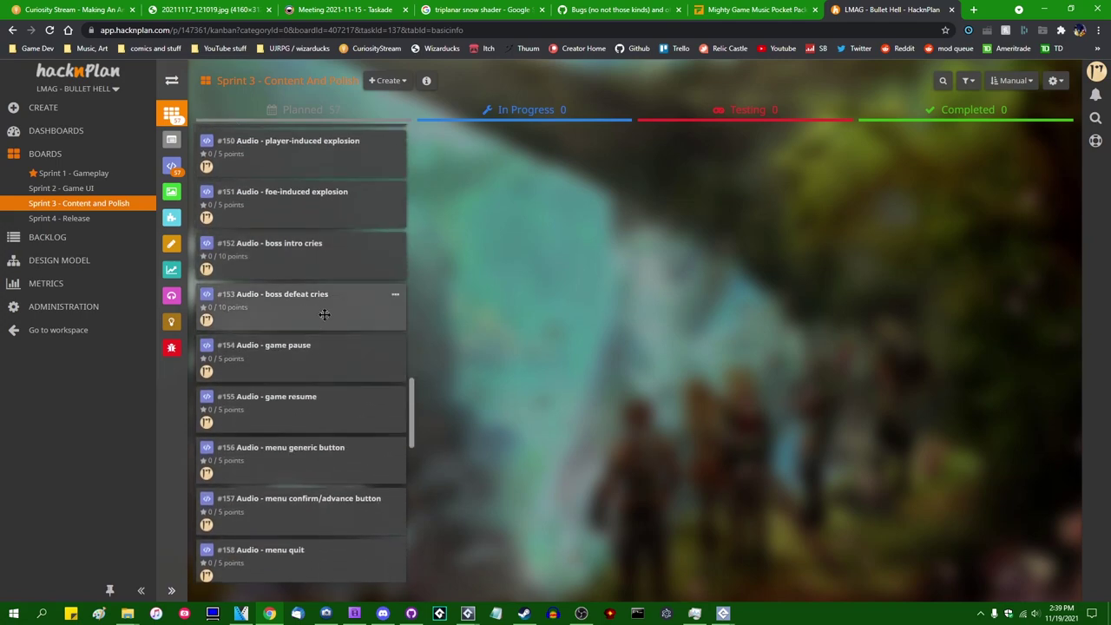
pyautogui.scroll(-4, 328, 316)
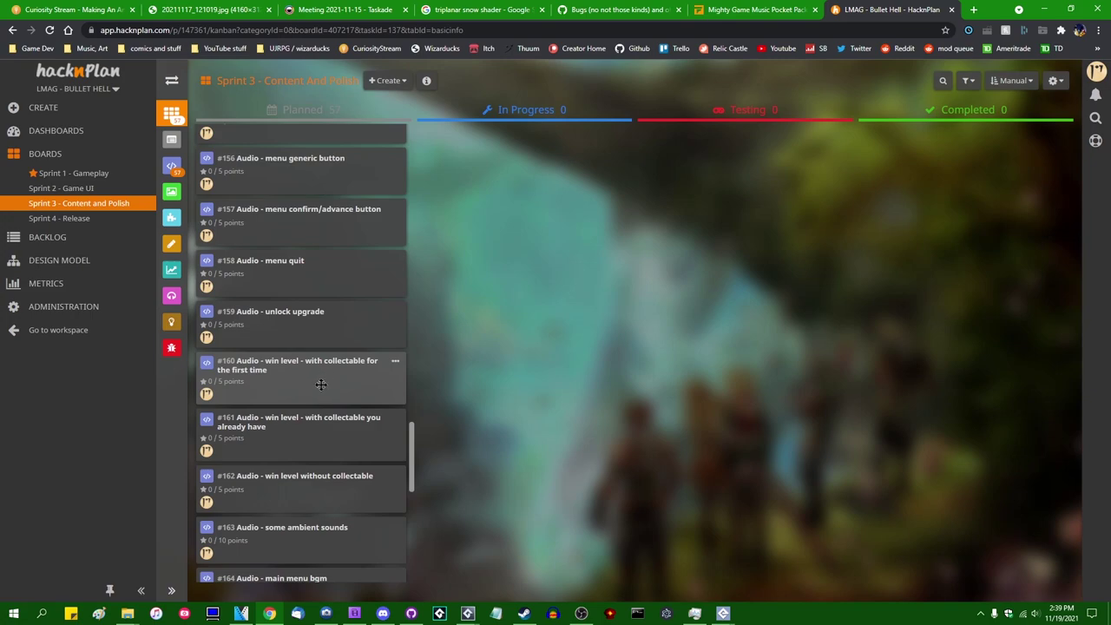
pyautogui.scroll(-2, 320, 384)
pyautogui.scroll(-3, 330, 383)
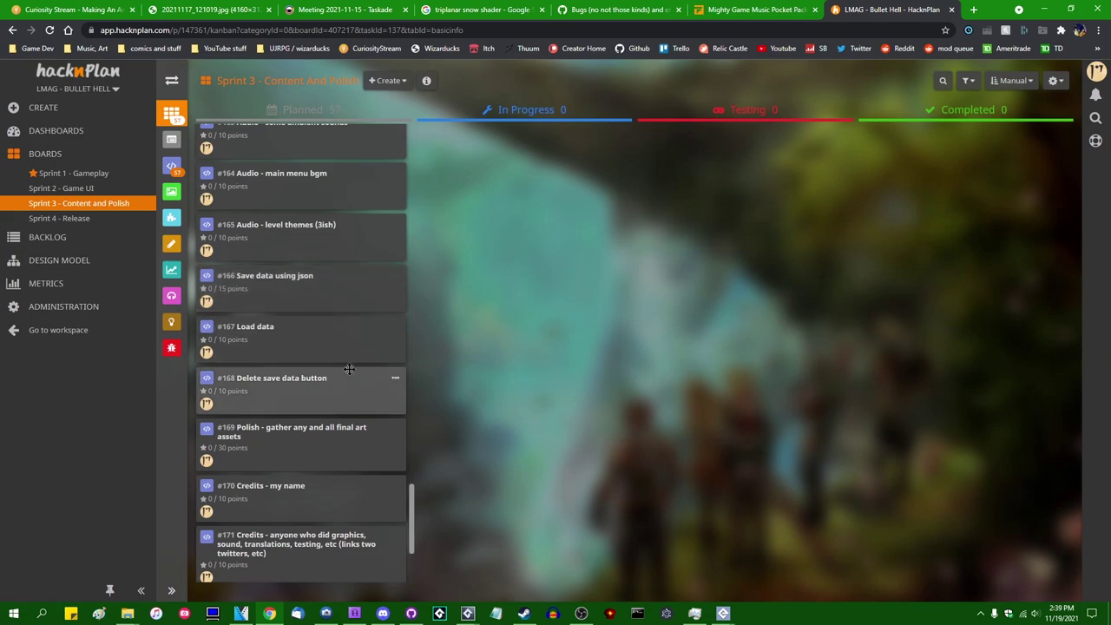
pyautogui.scroll(-3, 347, 368)
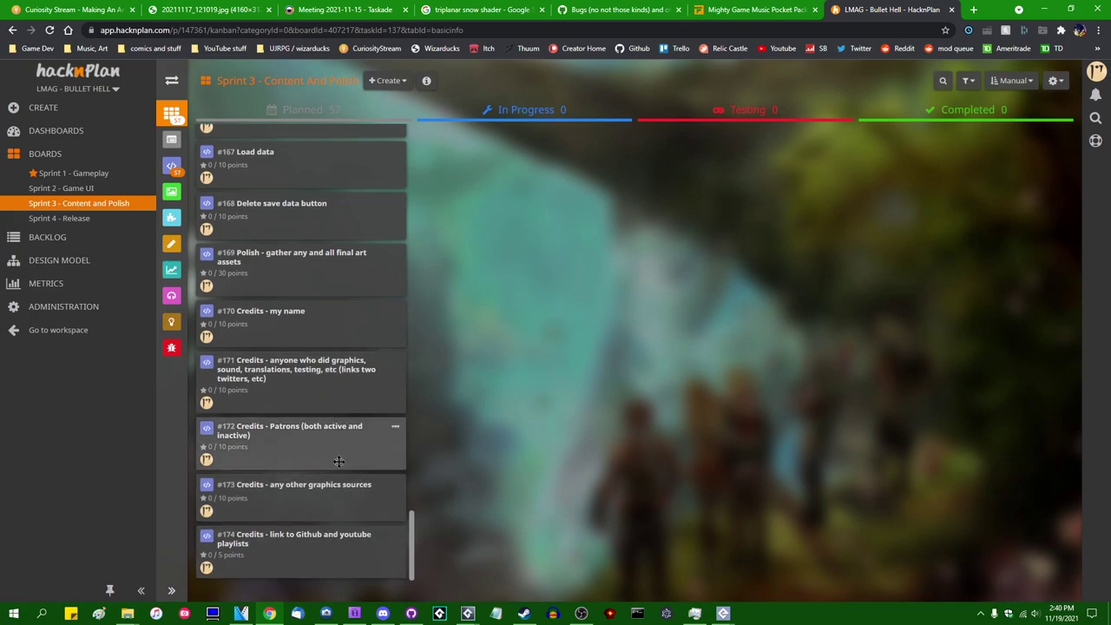
pyautogui.click(87, 219)
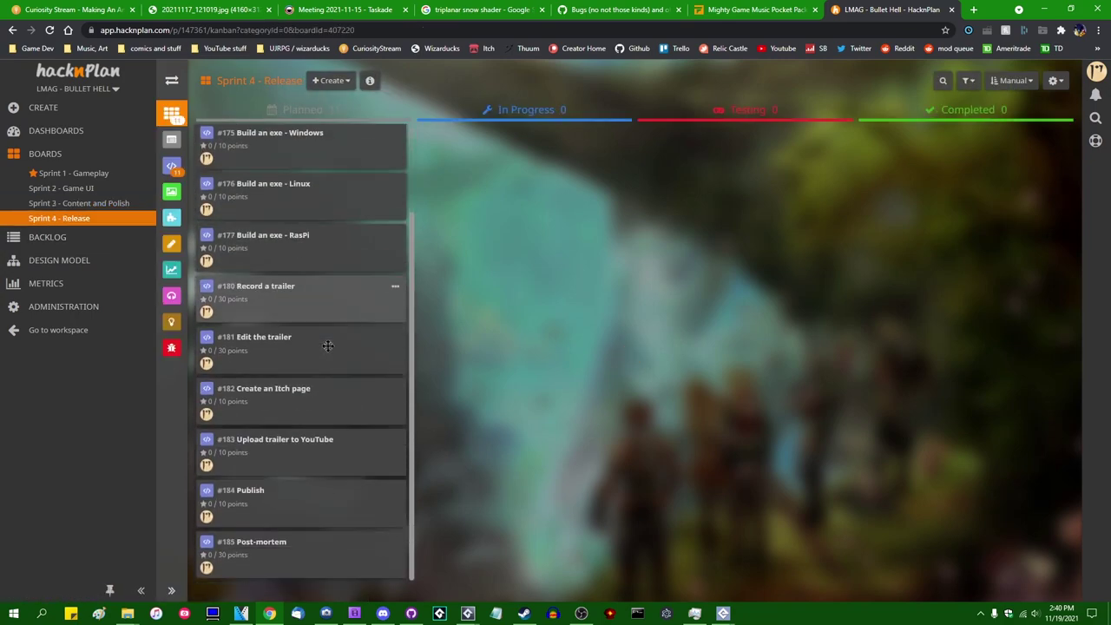
# Step: Scroll the Sprint 4 - Release Planned column and open task #177 Build an exe - RasPi
pyautogui.scroll(2, 327, 345)
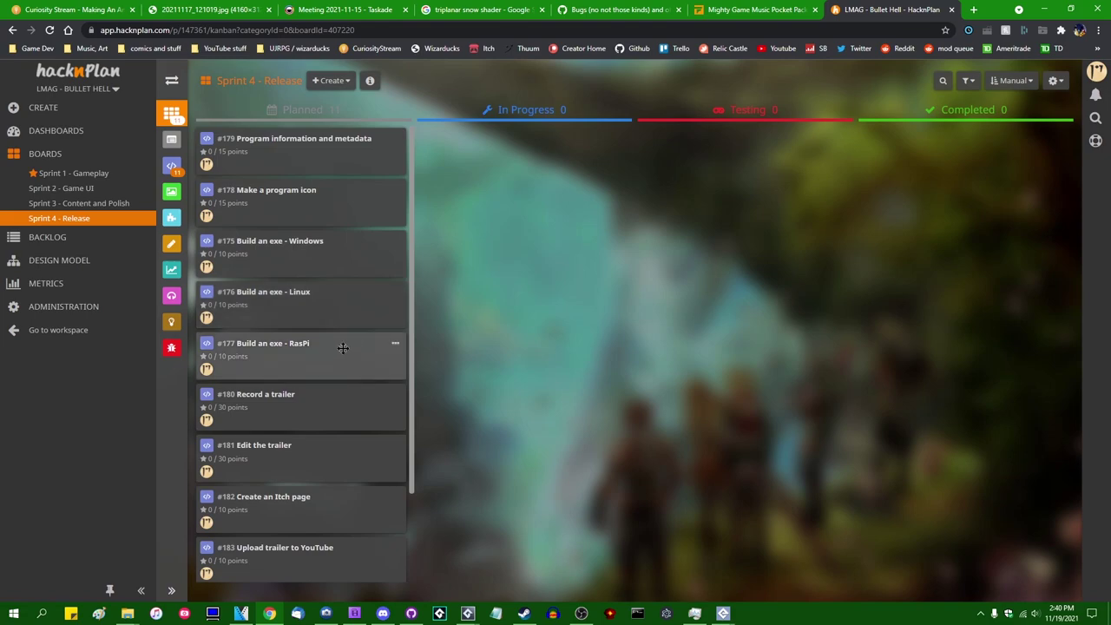
pyautogui.scroll(-2, 346, 346)
pyautogui.scroll(2, 360, 321)
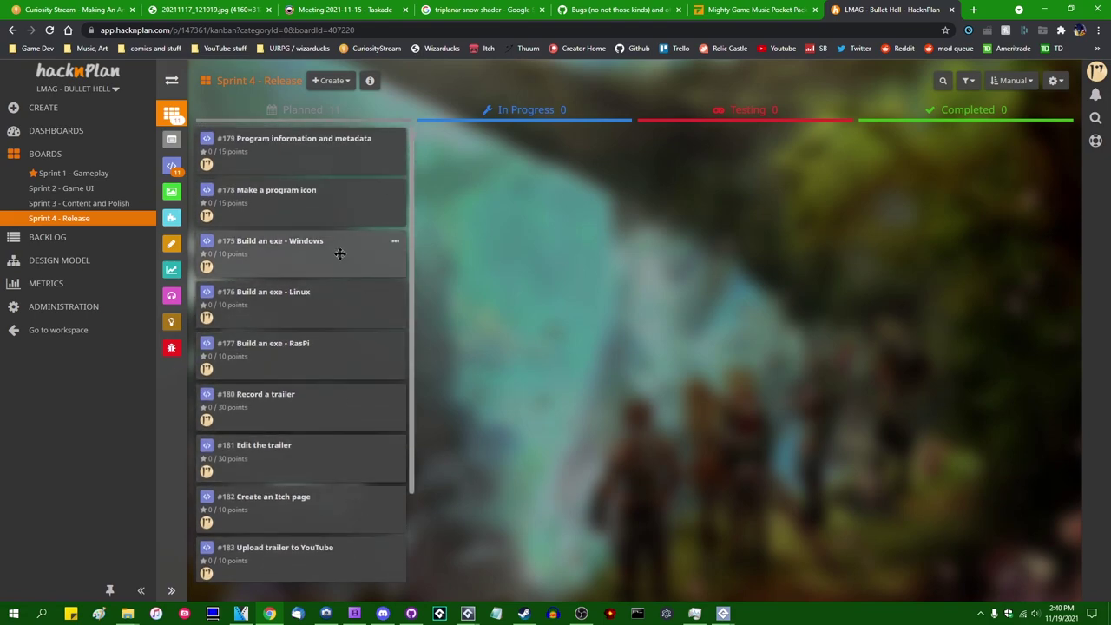
pyautogui.scroll(-3, 321, 338)
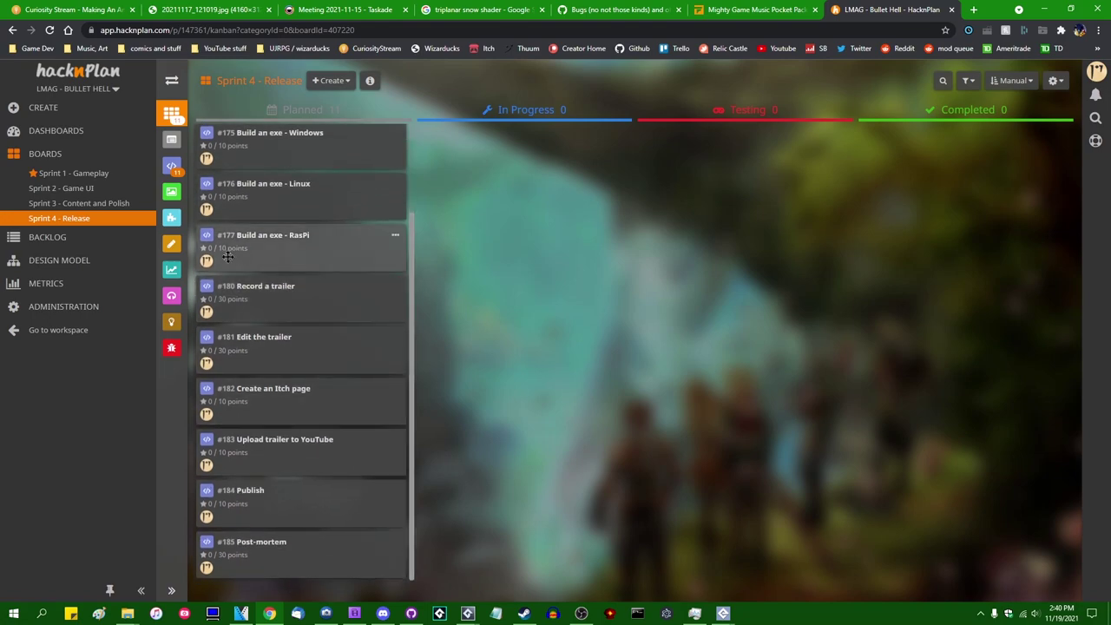
pyautogui.scroll(1, 318, 331)
pyautogui.scroll(2, 318, 330)
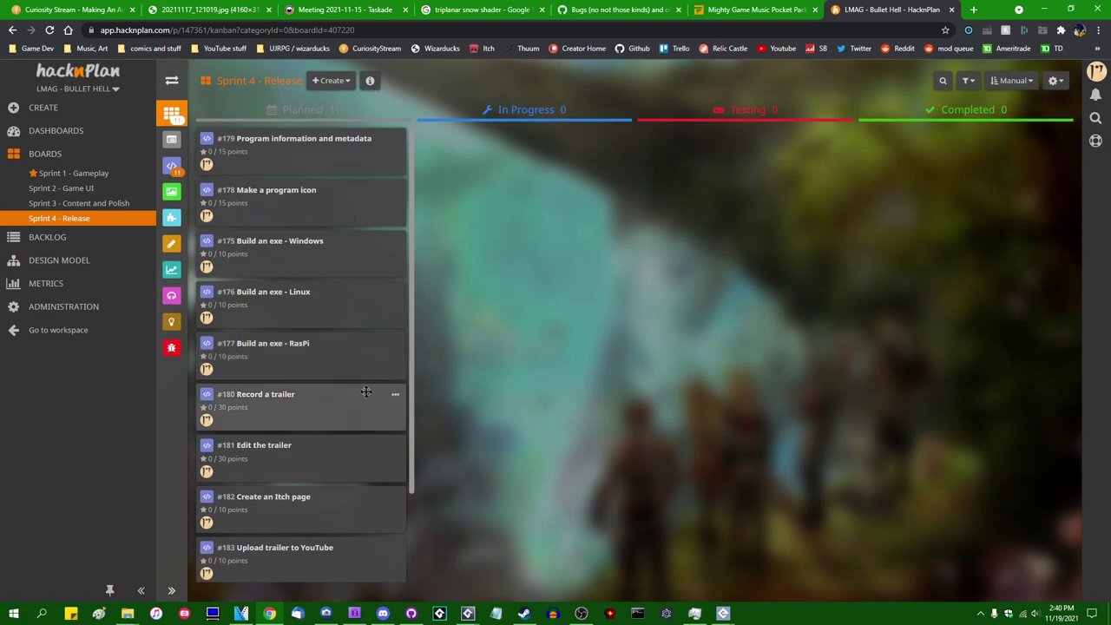
pyautogui.scroll(-2, 382, 387)
pyautogui.scroll(2, 346, 359)
pyautogui.scroll(-2, 337, 398)
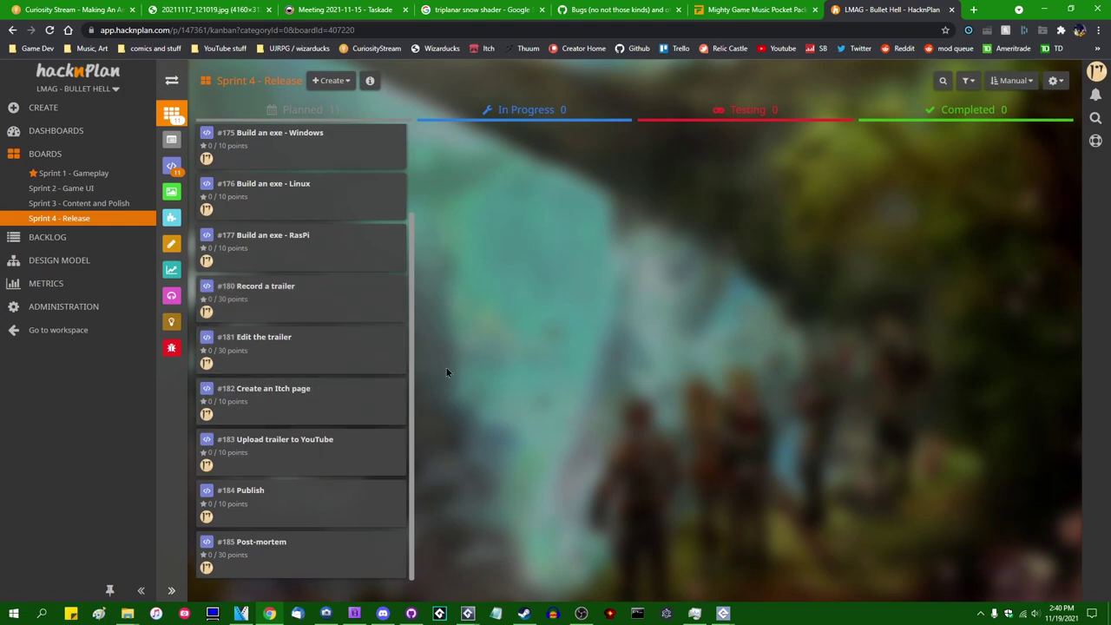
pyautogui.scroll(2, 341, 487)
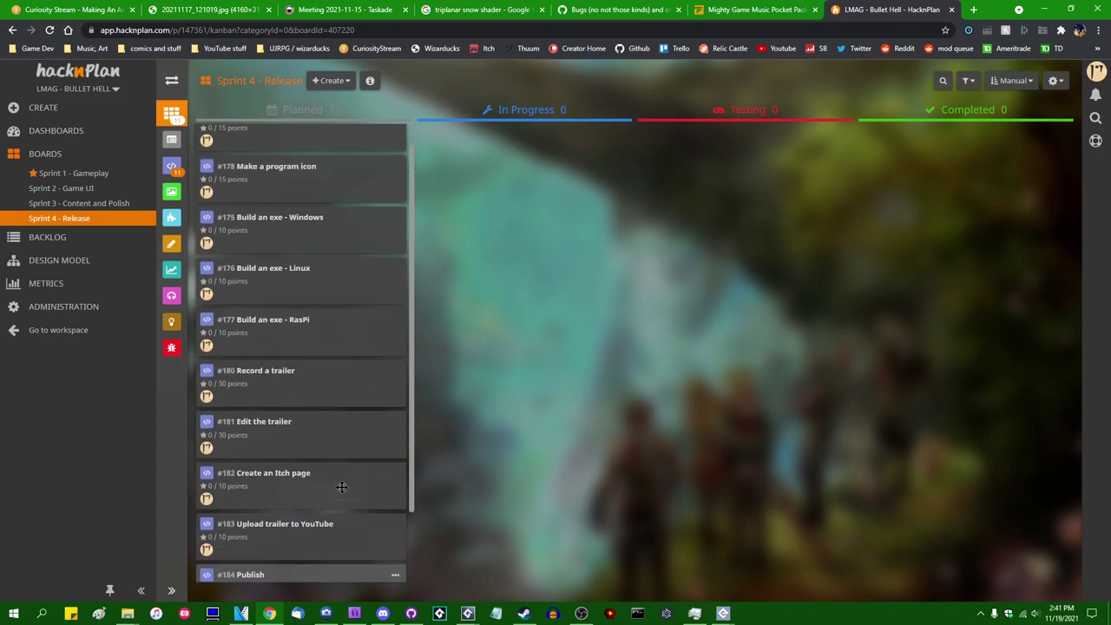
pyautogui.scroll(1, 341, 487)
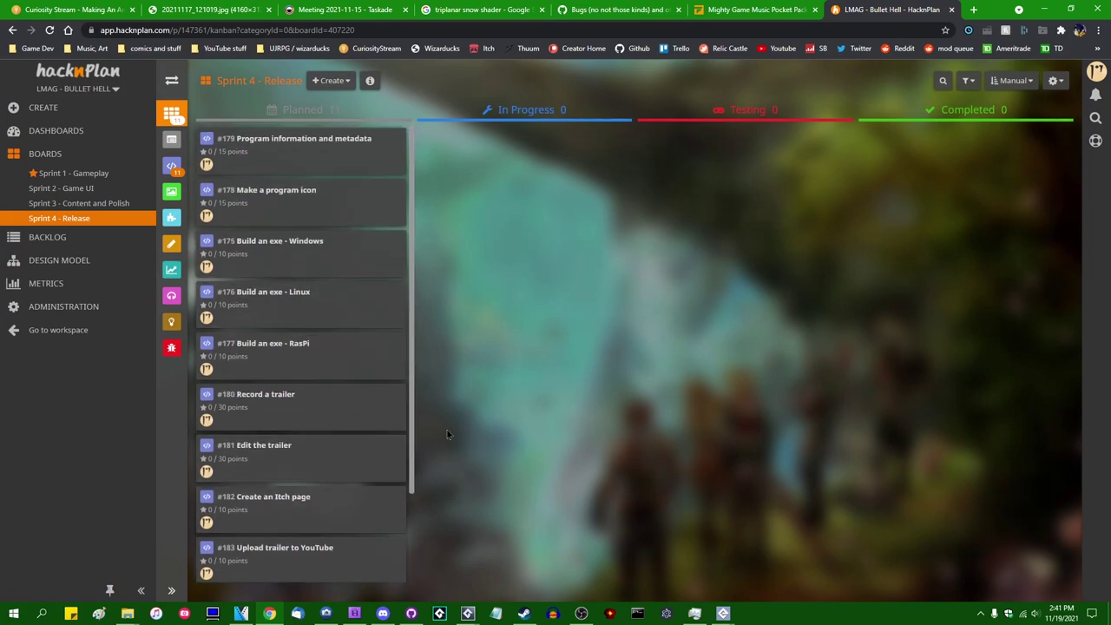
pyautogui.click(286, 354)
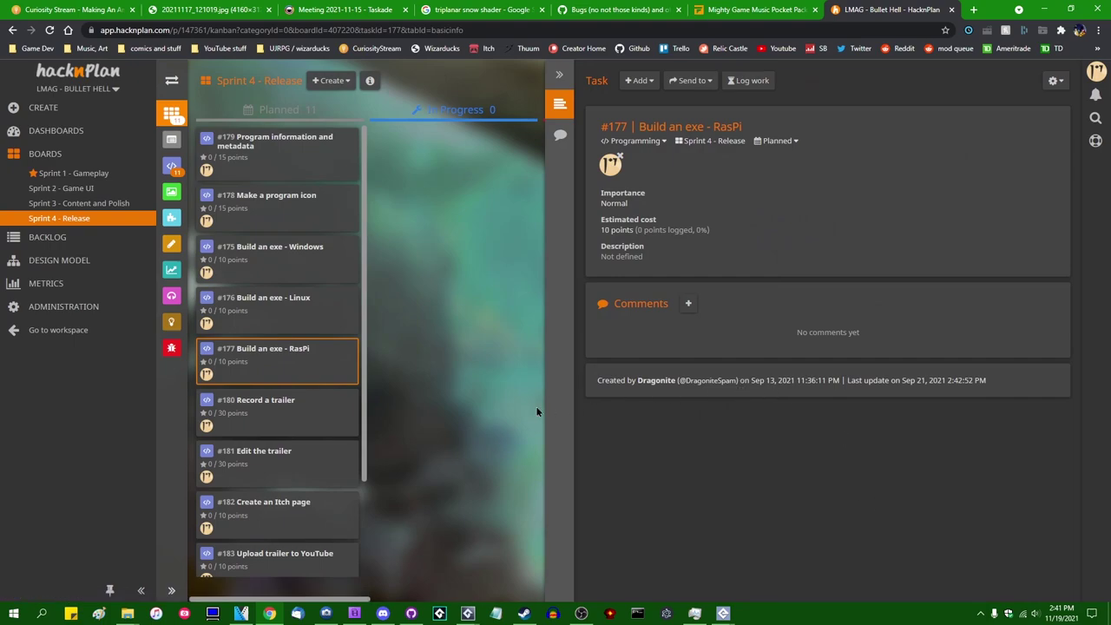
# Step: Close task #177's details and review the full Sprint 4 - Release board
pyautogui.click(491, 417)
pyautogui.scroll(-2, 389, 381)
pyautogui.scroll(2, 383, 394)
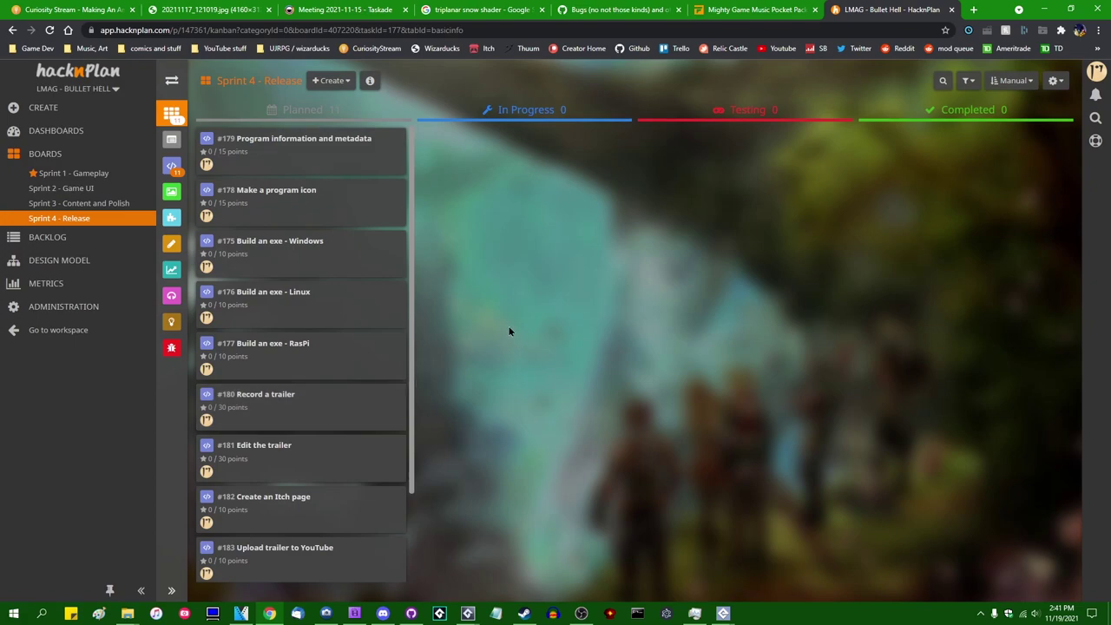
pyautogui.scroll(-2, 390, 382)
pyautogui.scroll(2, 382, 347)
# Step: Check the current date and time in the Windows clock flyout, then dismiss it
pyautogui.click(1081, 613)
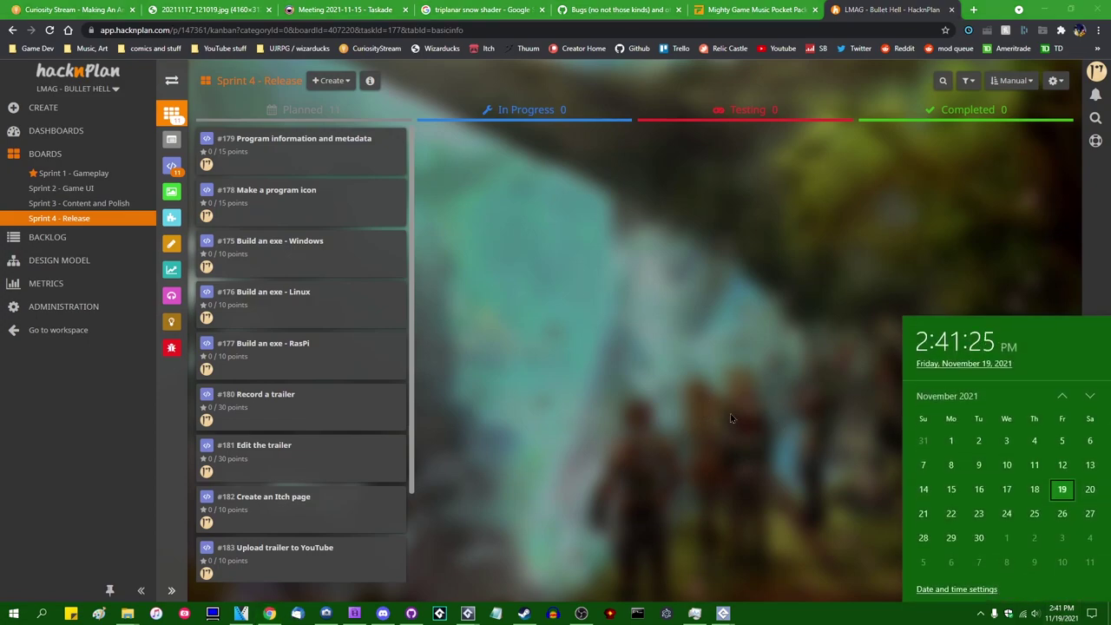
pyautogui.click(647, 354)
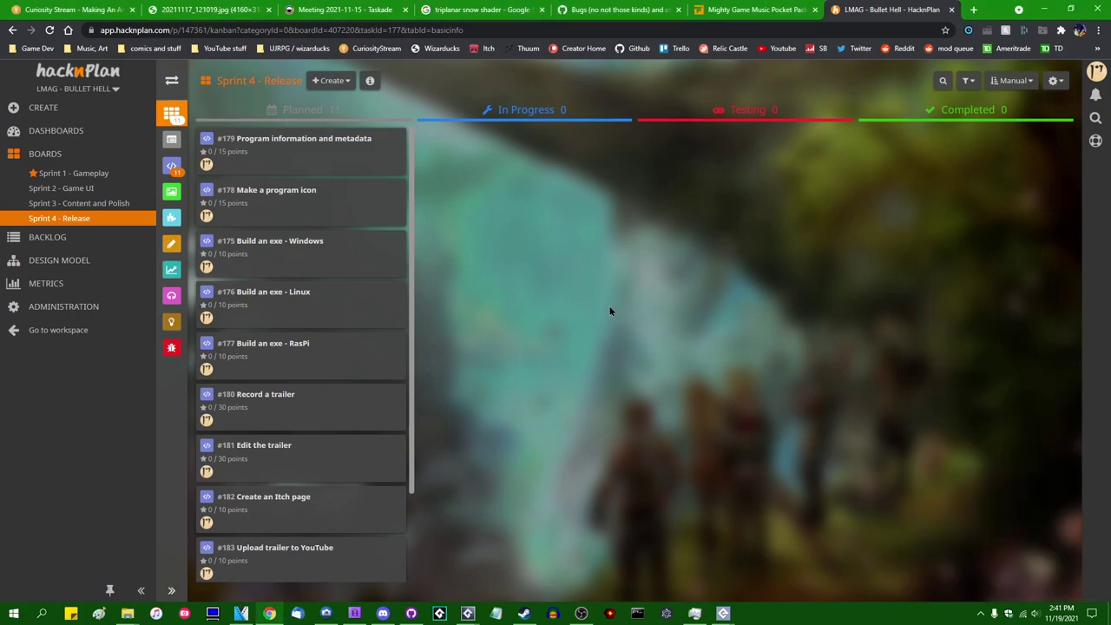
pyautogui.scroll(-1, 295, 260)
pyautogui.scroll(1, 295, 347)
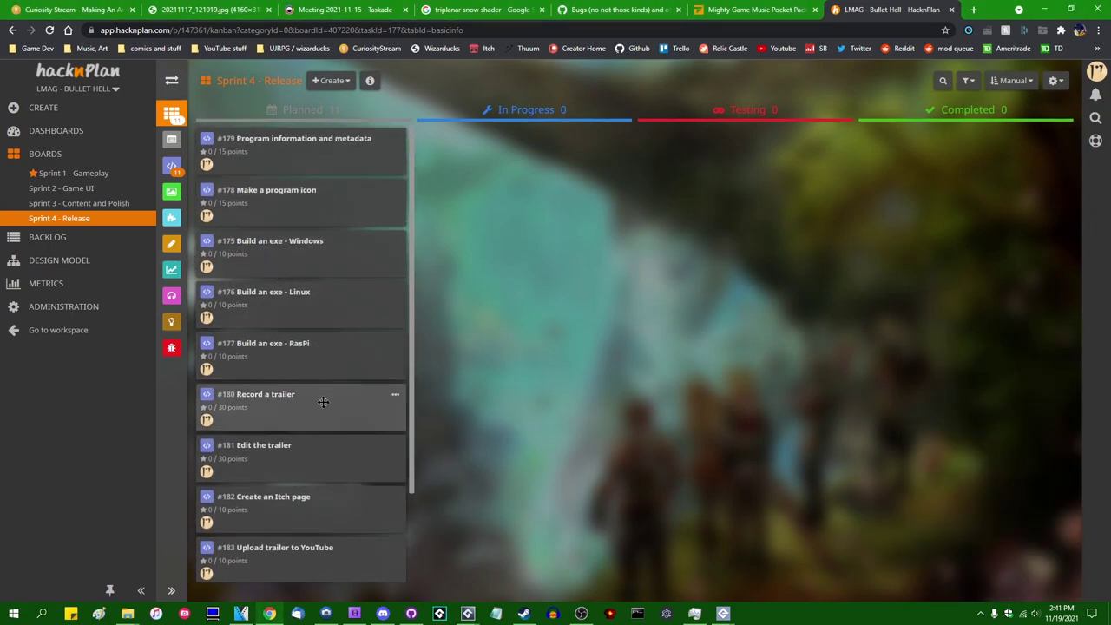
pyautogui.scroll(-1, 323, 401)
pyautogui.scroll(1, 323, 401)
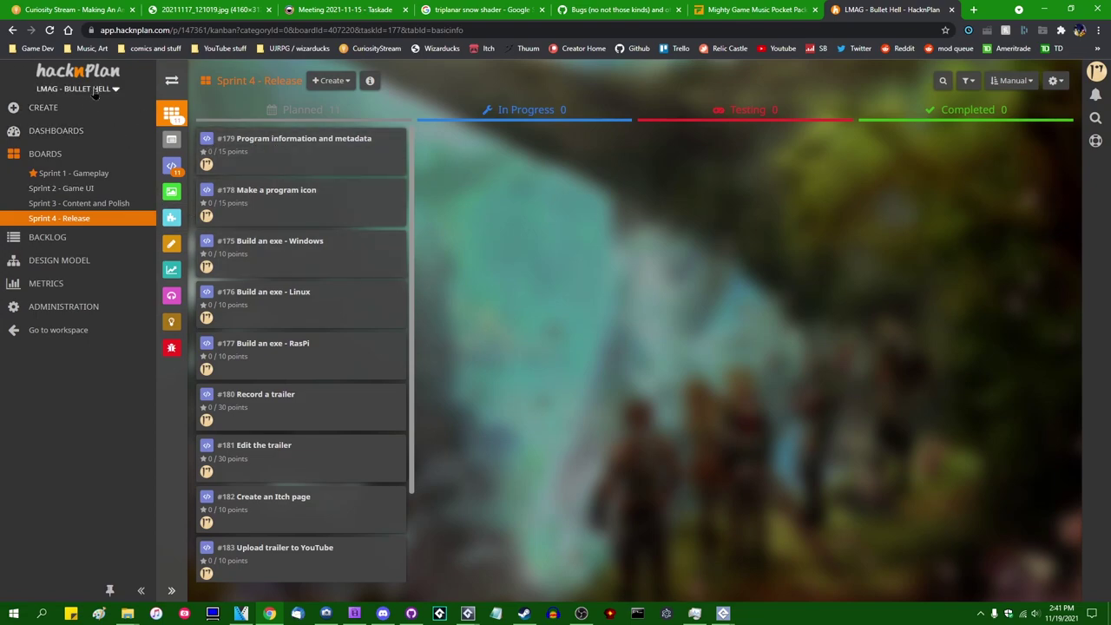
# Step: Open the LMAG - Bullet Hell project dashboard and review its title and points metrics
pyautogui.click(59, 133)
pyautogui.click(77, 166)
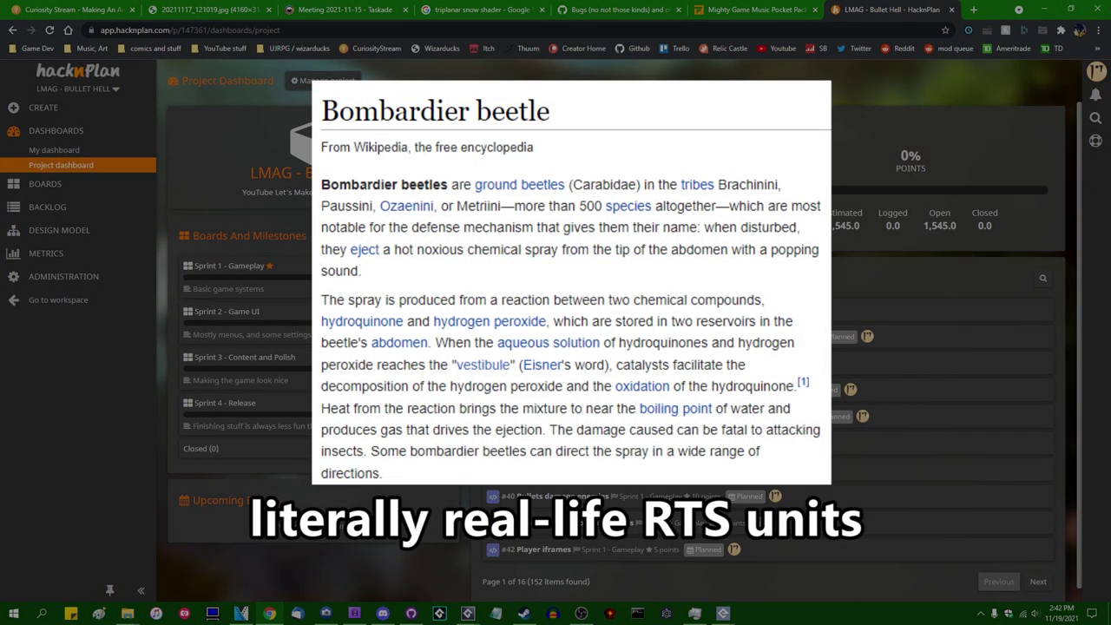
pyautogui.moveTo(305, 173); pyautogui.dragTo(390, 178)
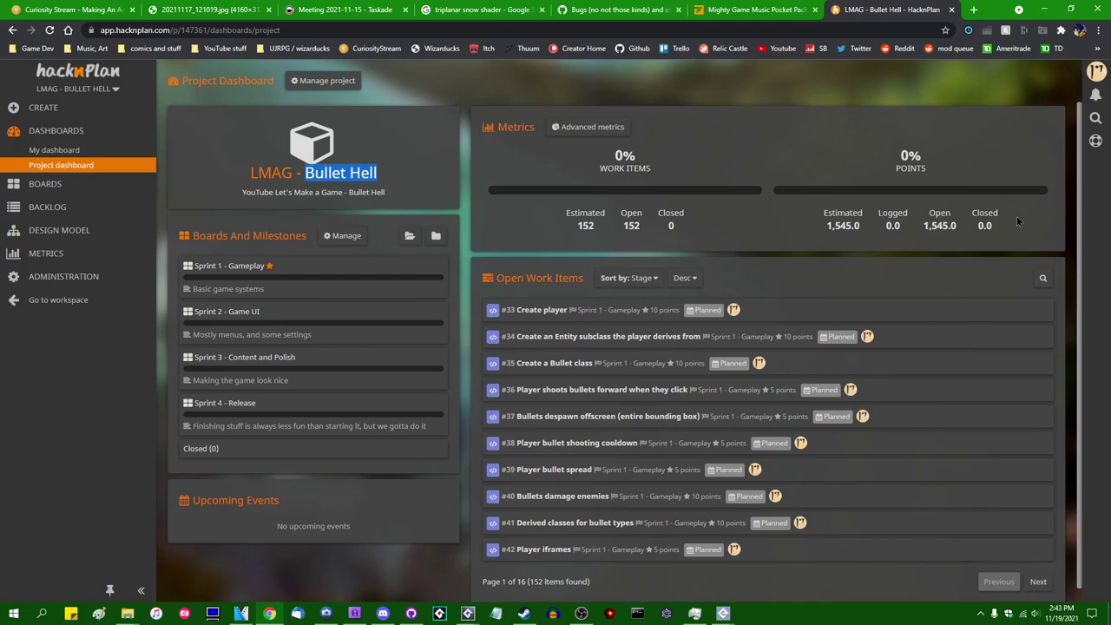
pyautogui.moveTo(998, 224); pyautogui.dragTo(566, 221)
pyautogui.click(532, 210)
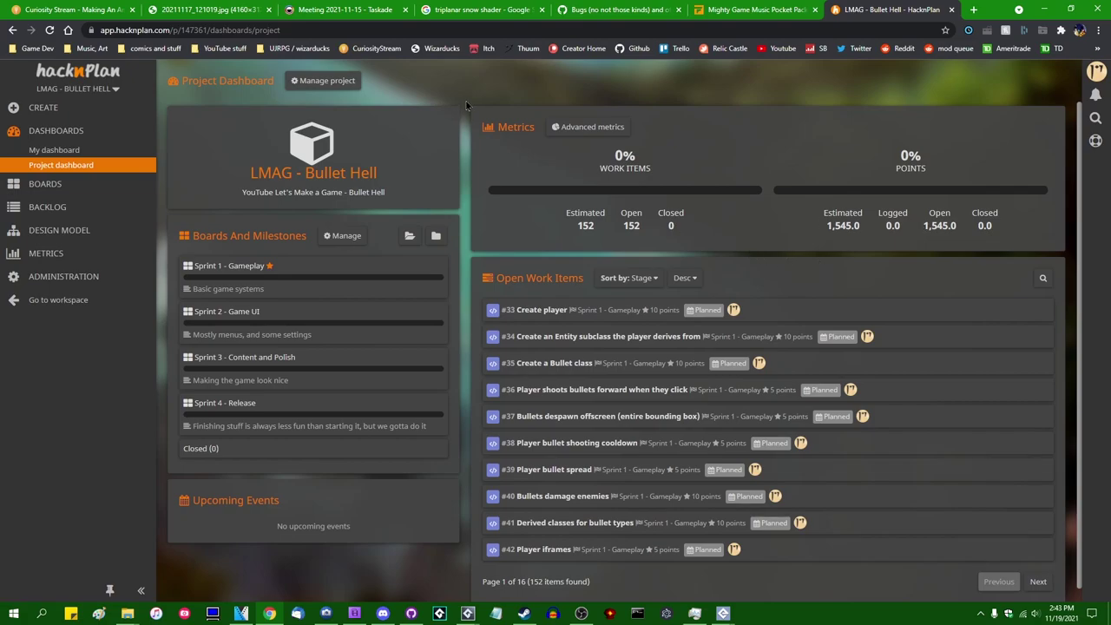
# Step: Review the 152 open work items and 1,545.0 estimated points statistics
pyautogui.scroll(-1, 473, 139)
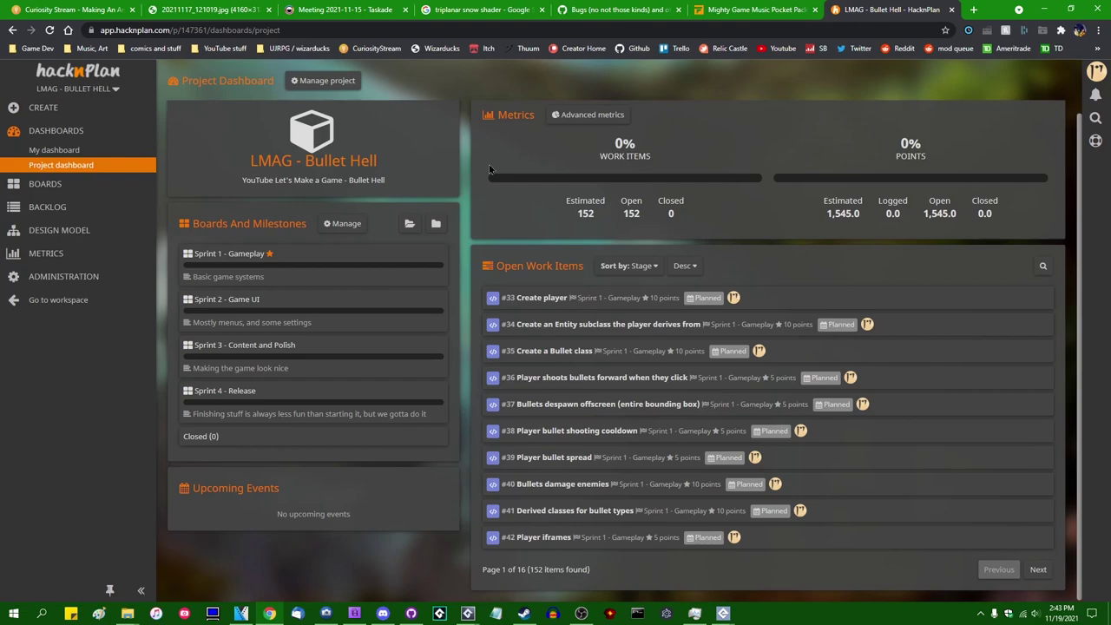
pyautogui.moveTo(1037, 224); pyautogui.dragTo(559, 202)
pyautogui.click(626, 200)
pyautogui.click(79, 135)
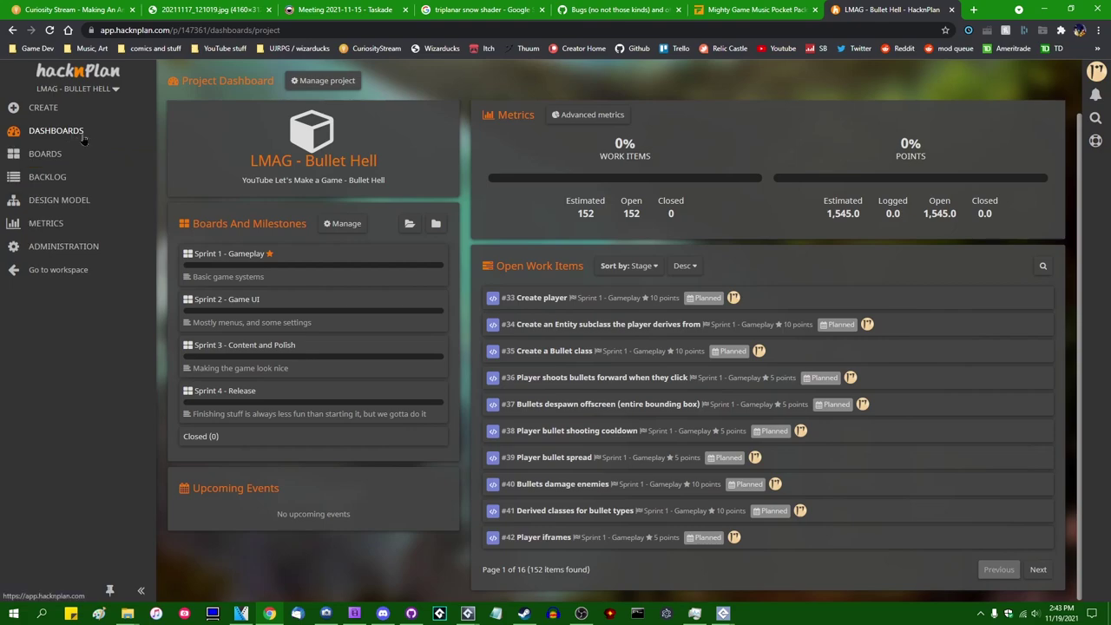
pyautogui.click(121, 134)
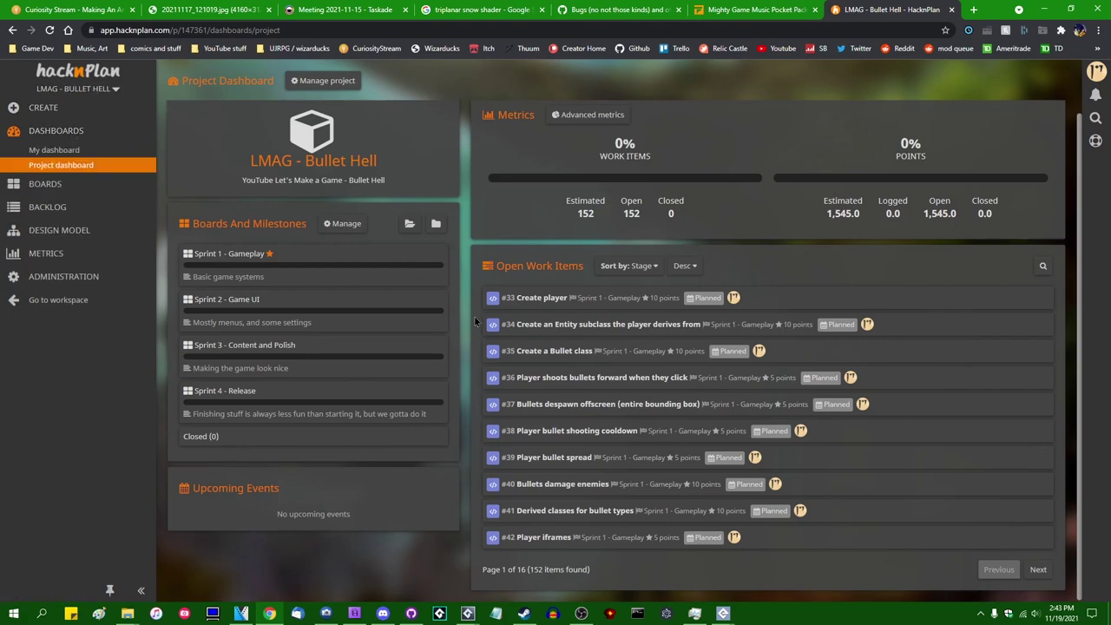
pyautogui.scroll(1, 261, 174)
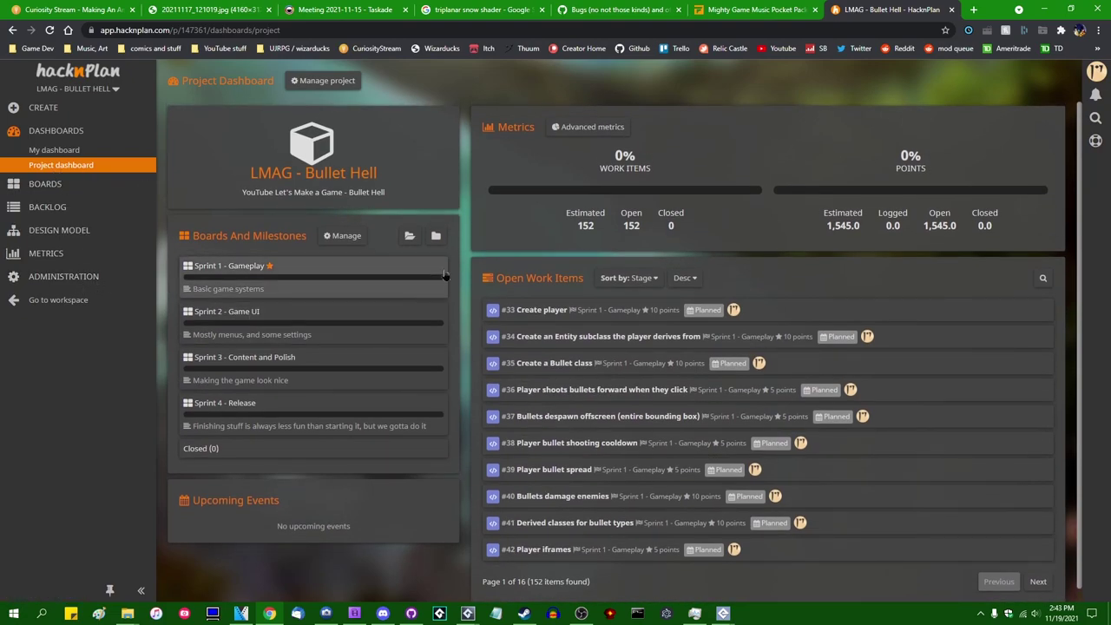
pyautogui.click(100, 281)
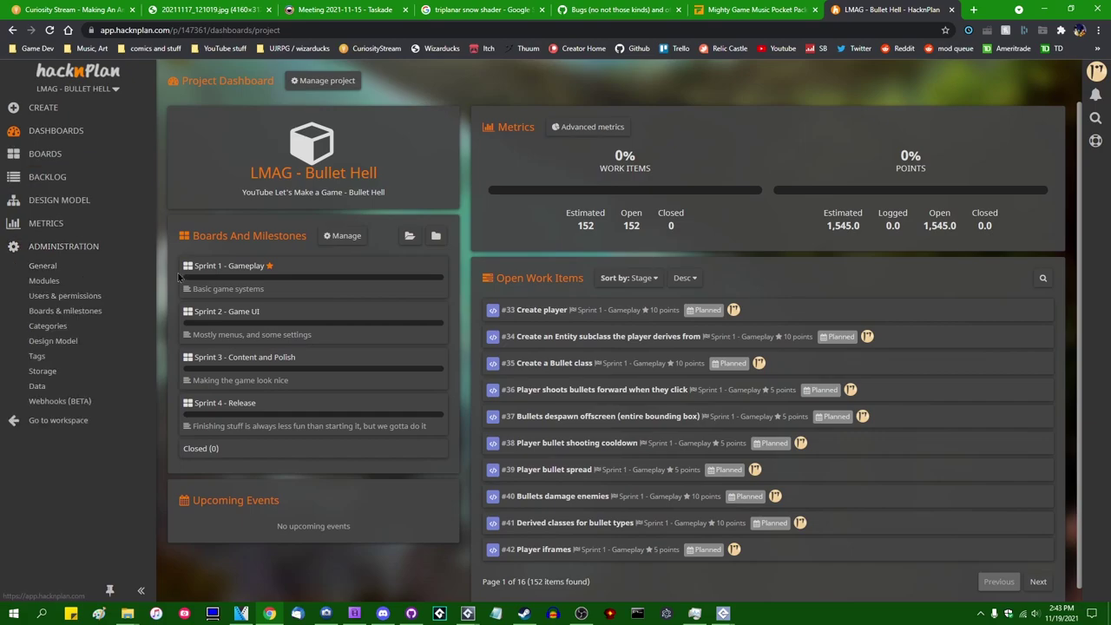
pyautogui.click(92, 297)
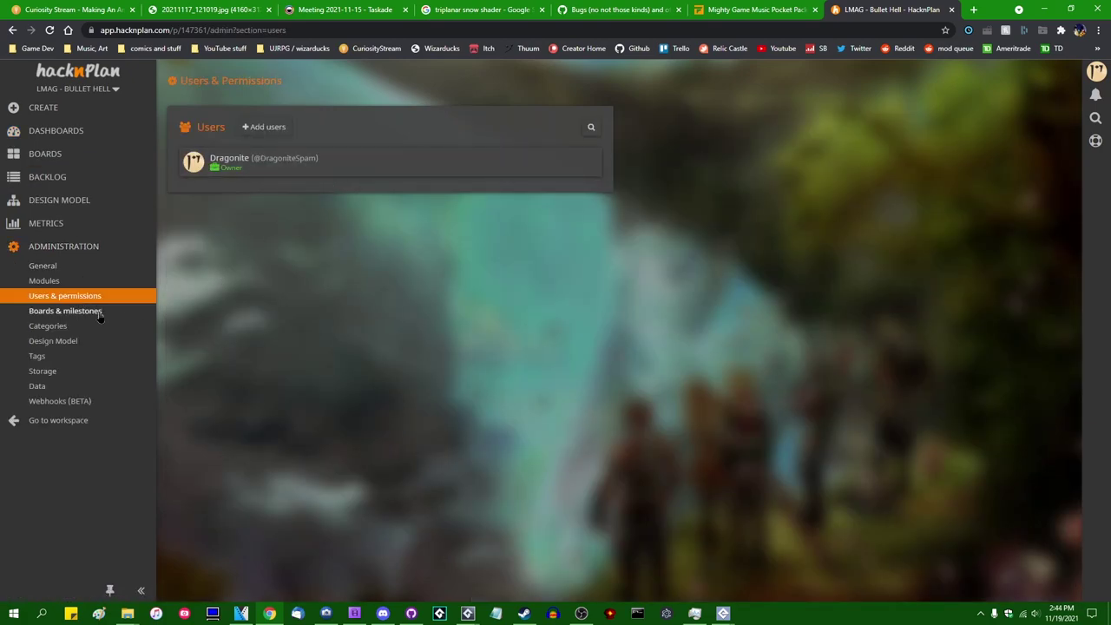
pyautogui.click(69, 311)
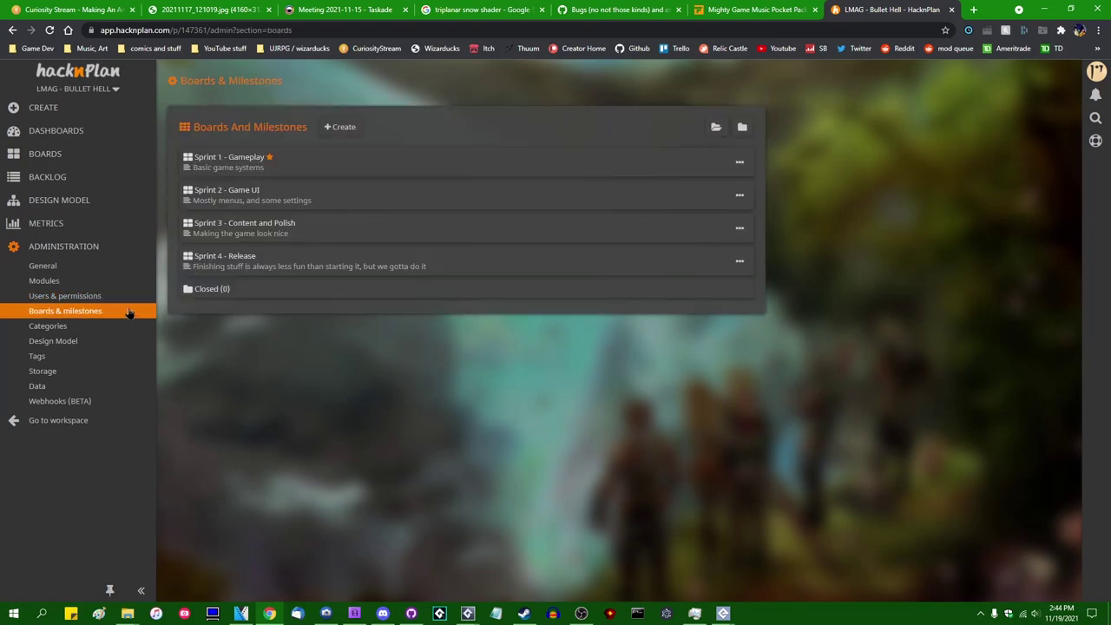
pyautogui.click(59, 267)
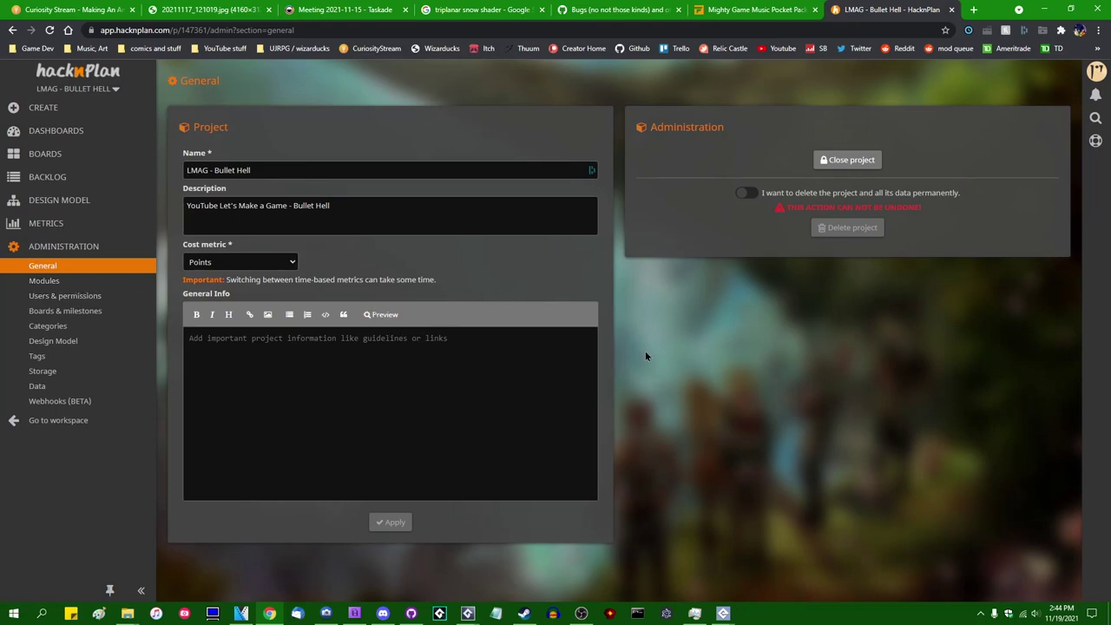
pyautogui.click(55, 130)
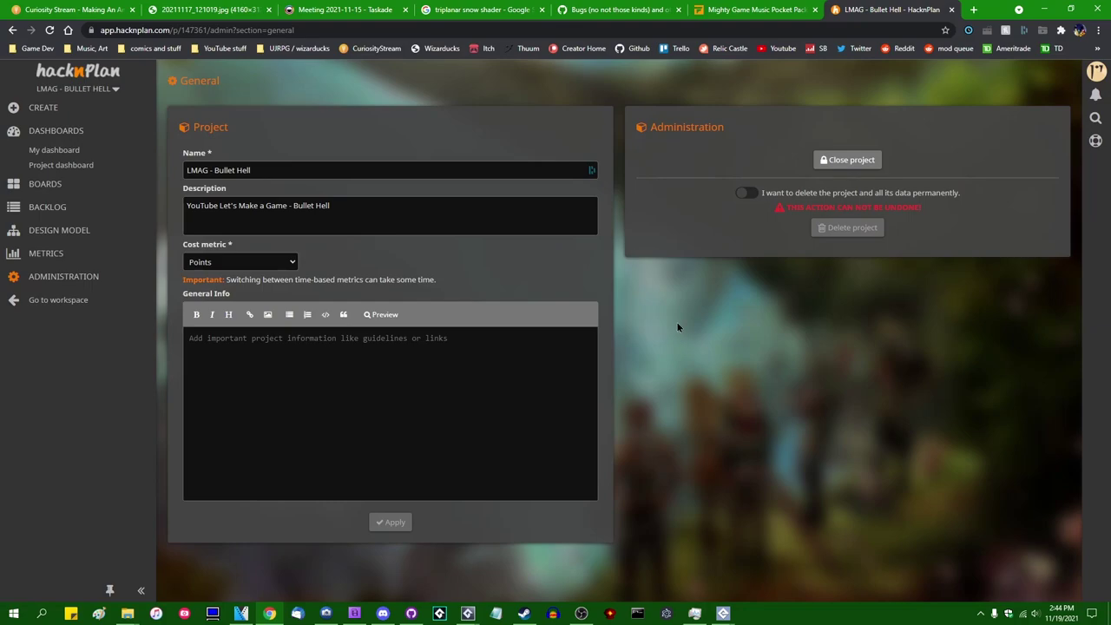
pyautogui.click(59, 150)
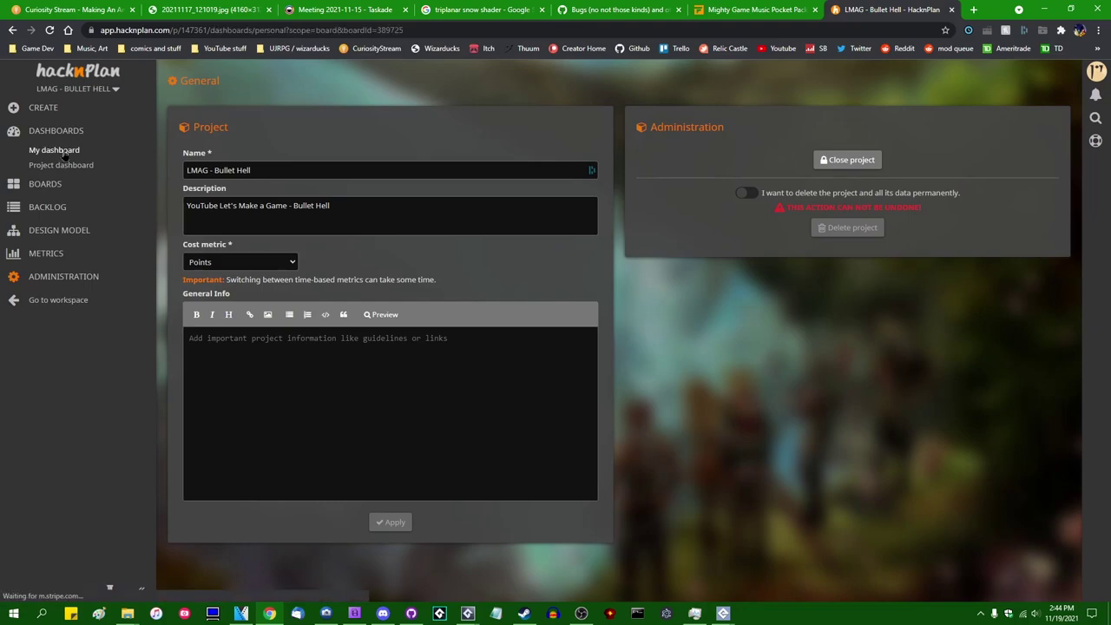
pyautogui.click(87, 167)
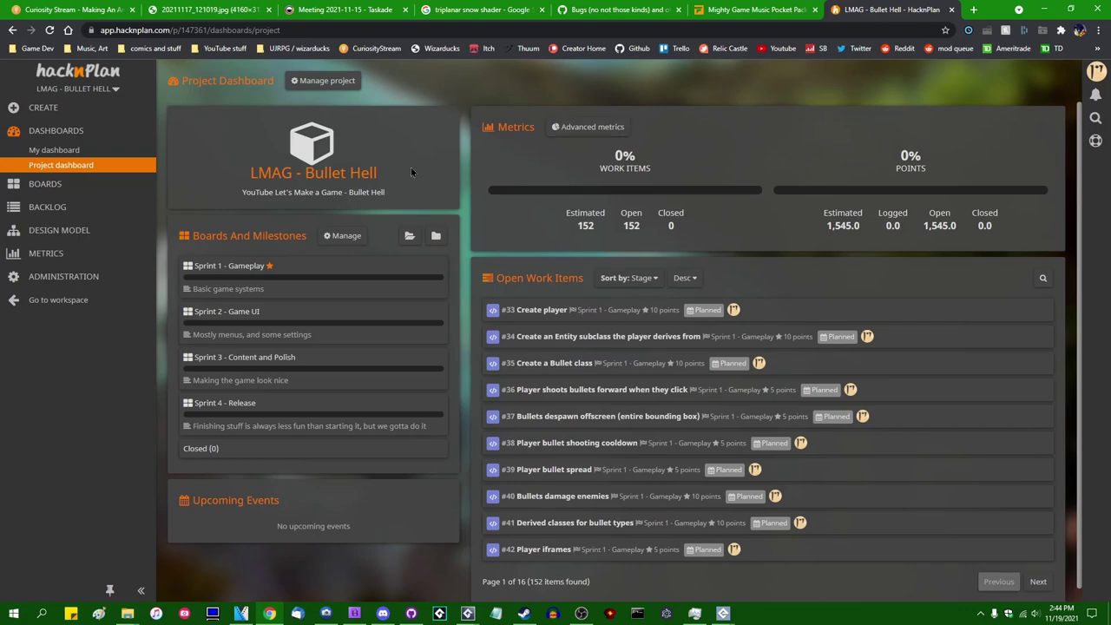
pyautogui.scroll(-1, 512, 382)
pyautogui.scroll(1, 512, 377)
pyautogui.moveTo(388, 165); pyautogui.dragTo(413, 187)
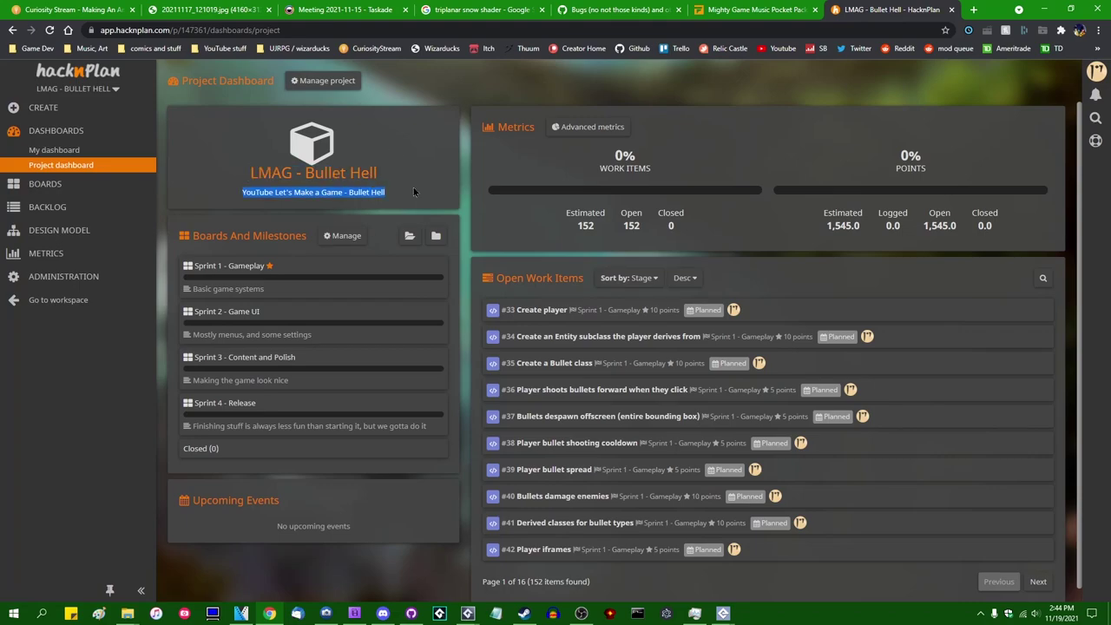
pyautogui.click(405, 170)
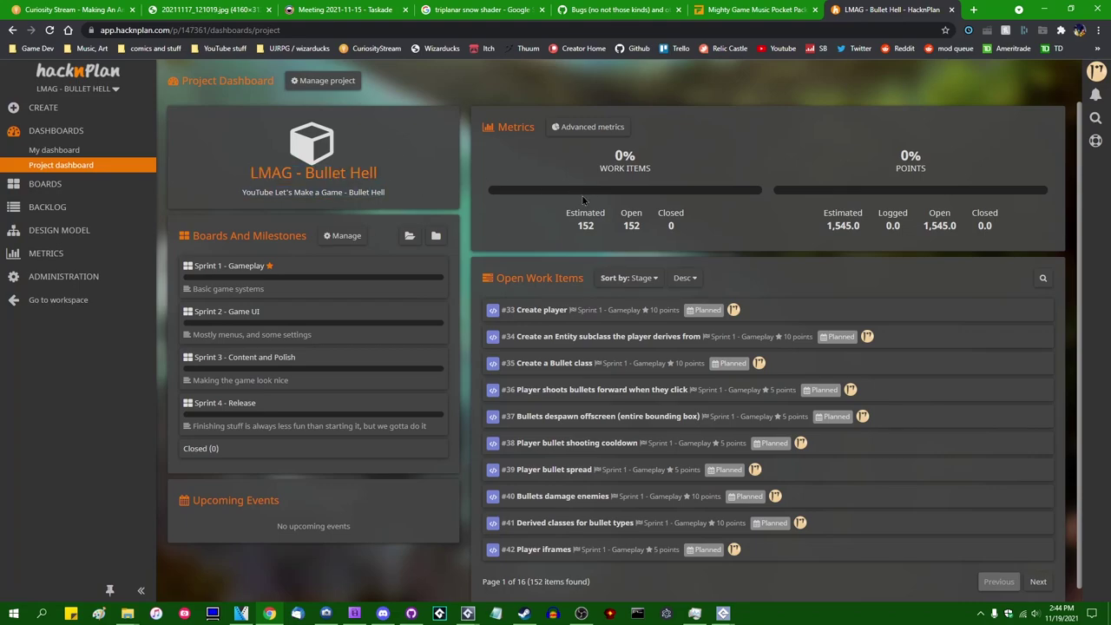